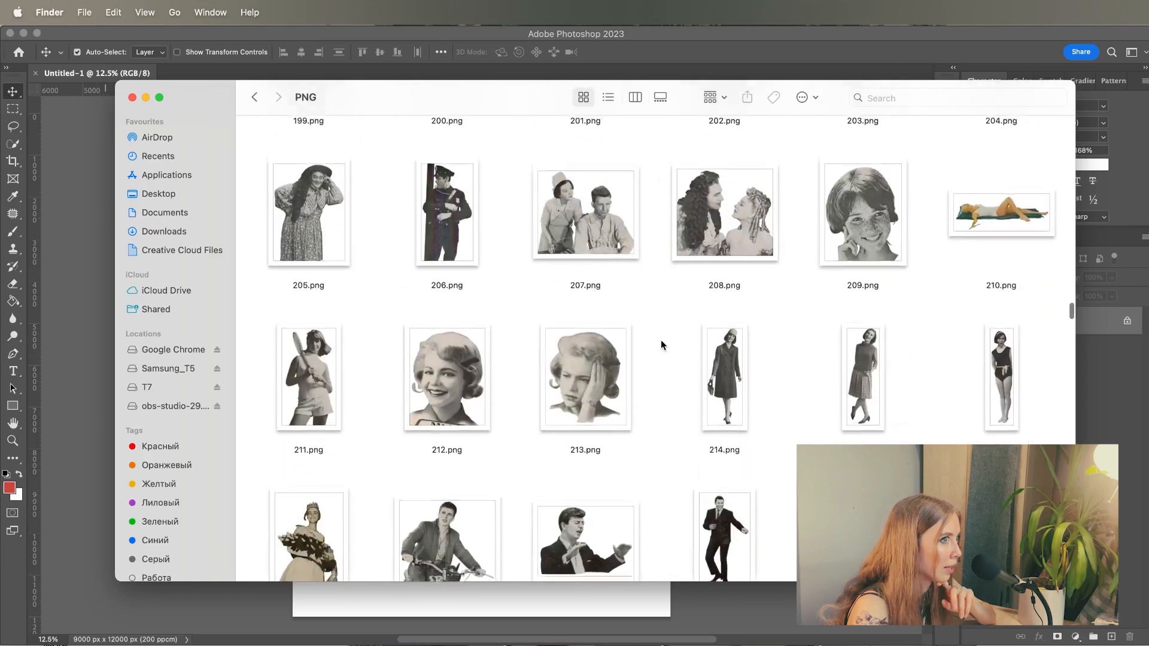
- Browse the PNG folder and place the photo 428.png into the Photoshop document
scroll(661, 346, down, 3)
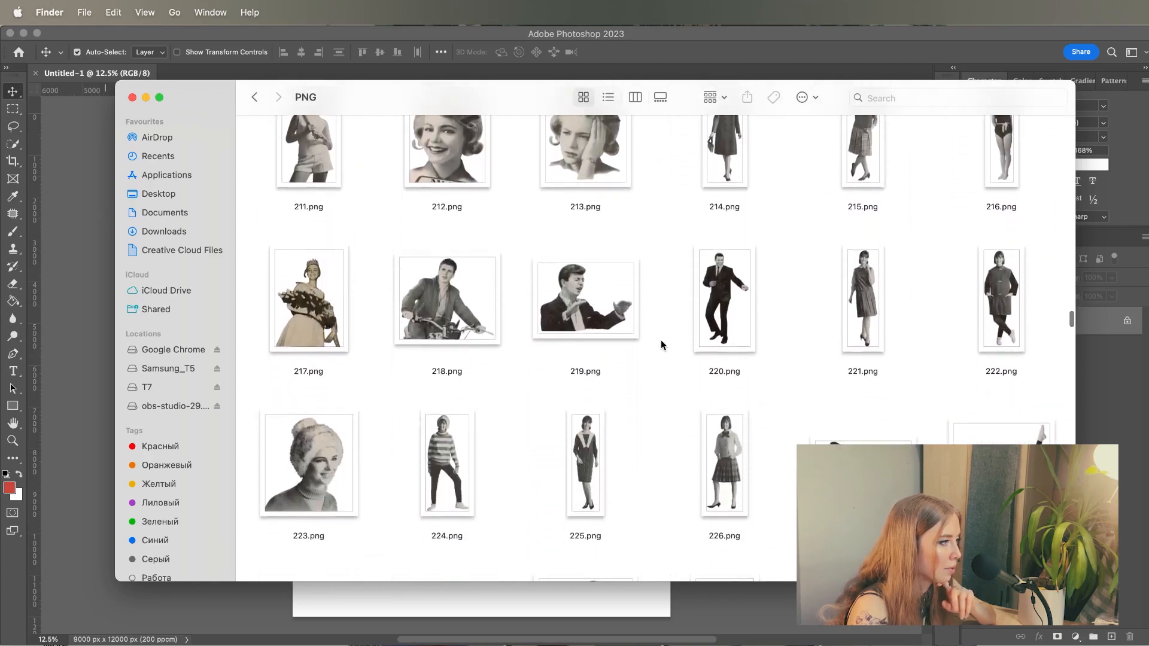
scroll(661, 345, down, 8)
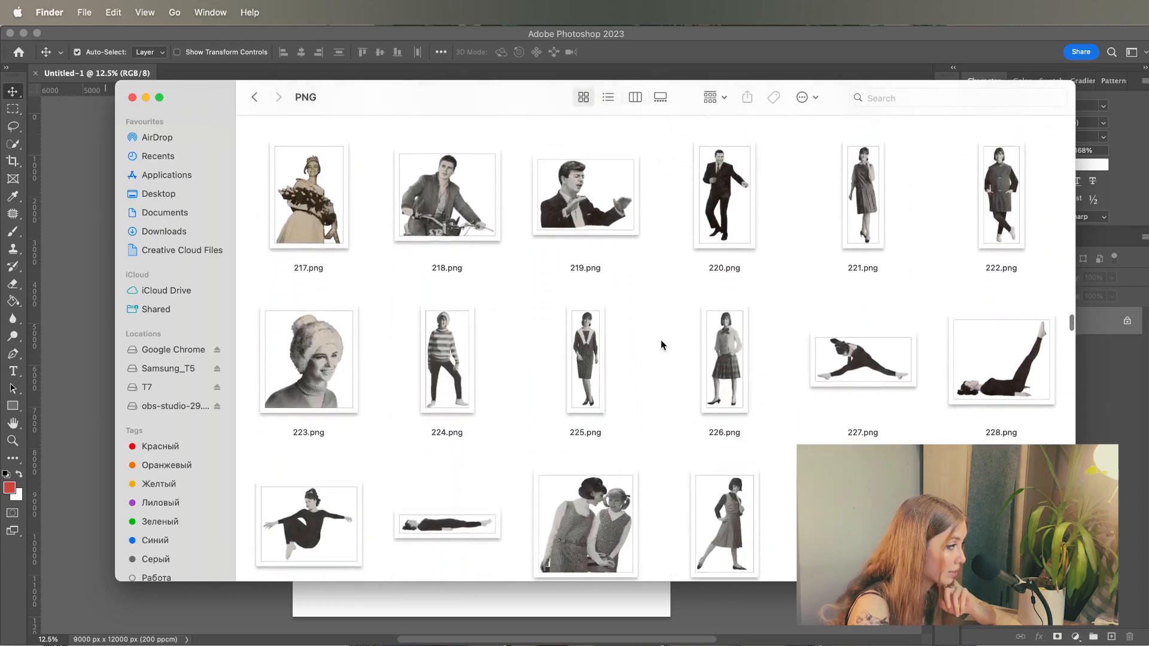
scroll(661, 345, down, 20)
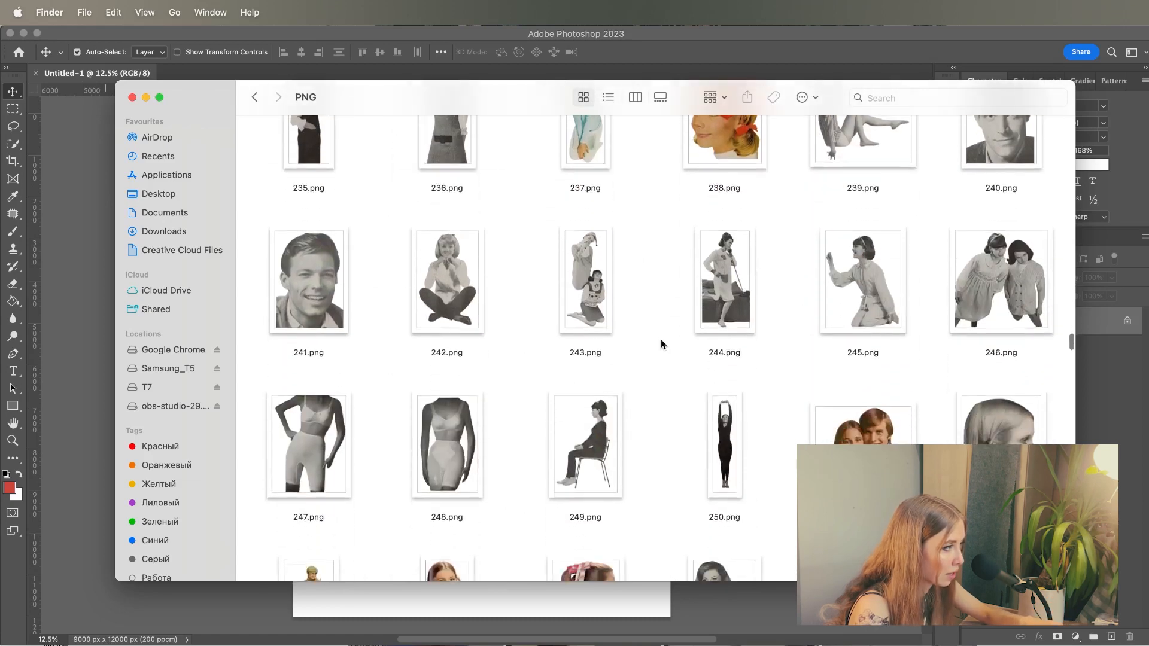
scroll(638, 315, down, 5)
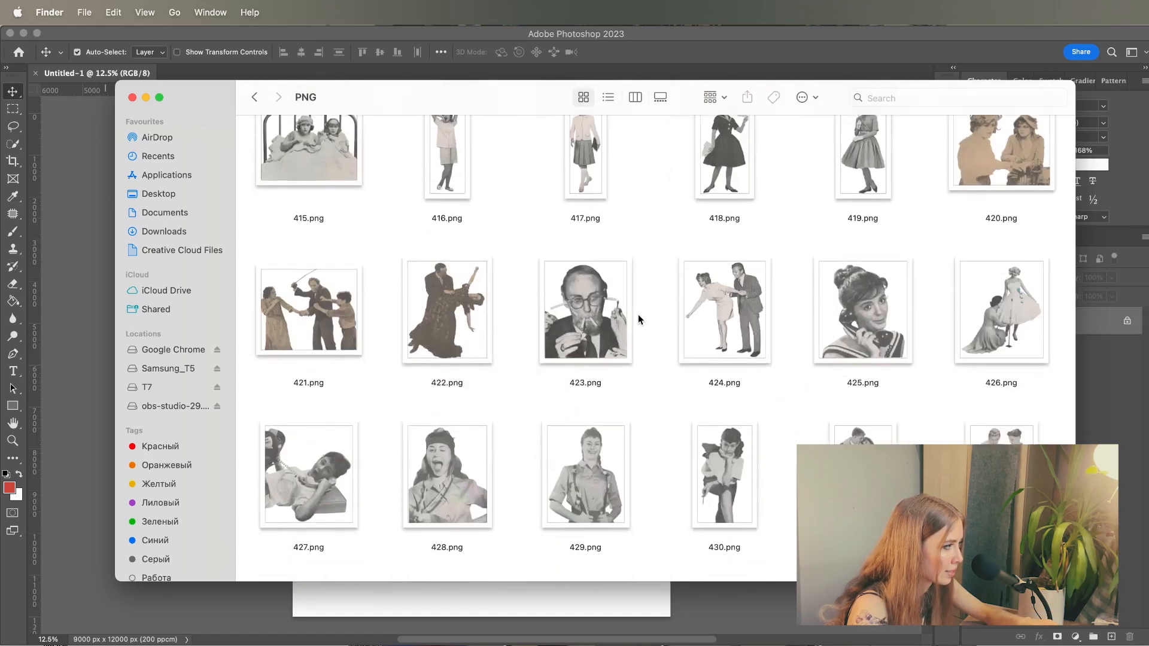
scroll(638, 320, down, 4)
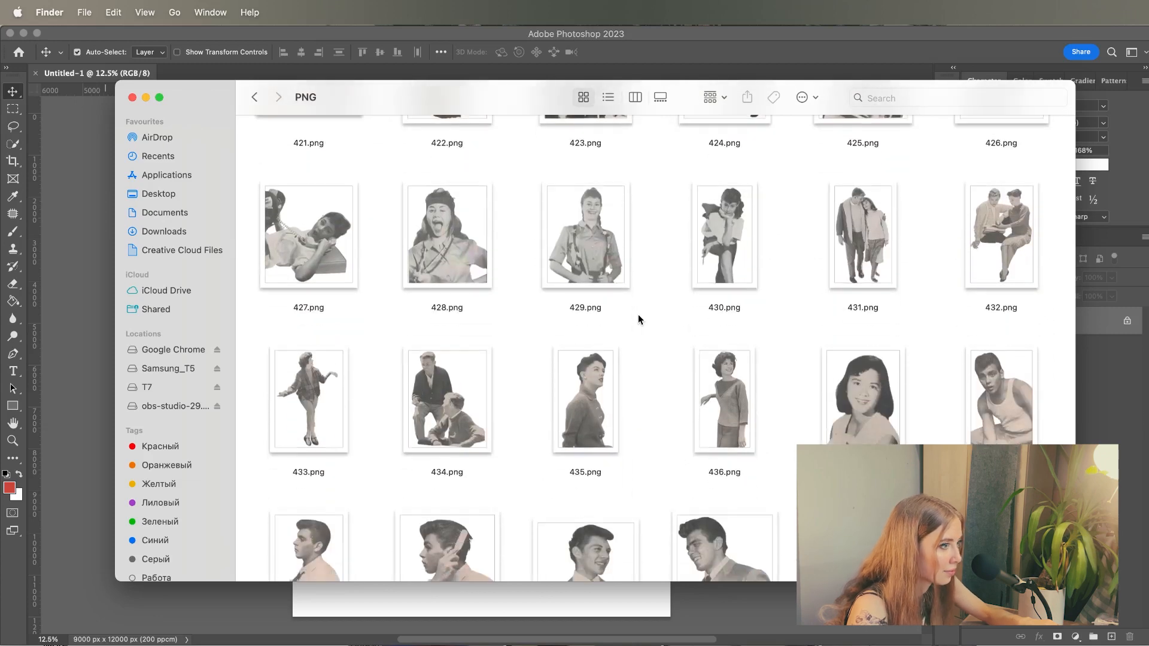
click(434, 272)
drag(450, 243, 483, 464)
key(super+Tab)
- Enlarge the placed 428 cutout to over 200% and move it to the lower edge of the page
drag(544, 290, 672, 129)
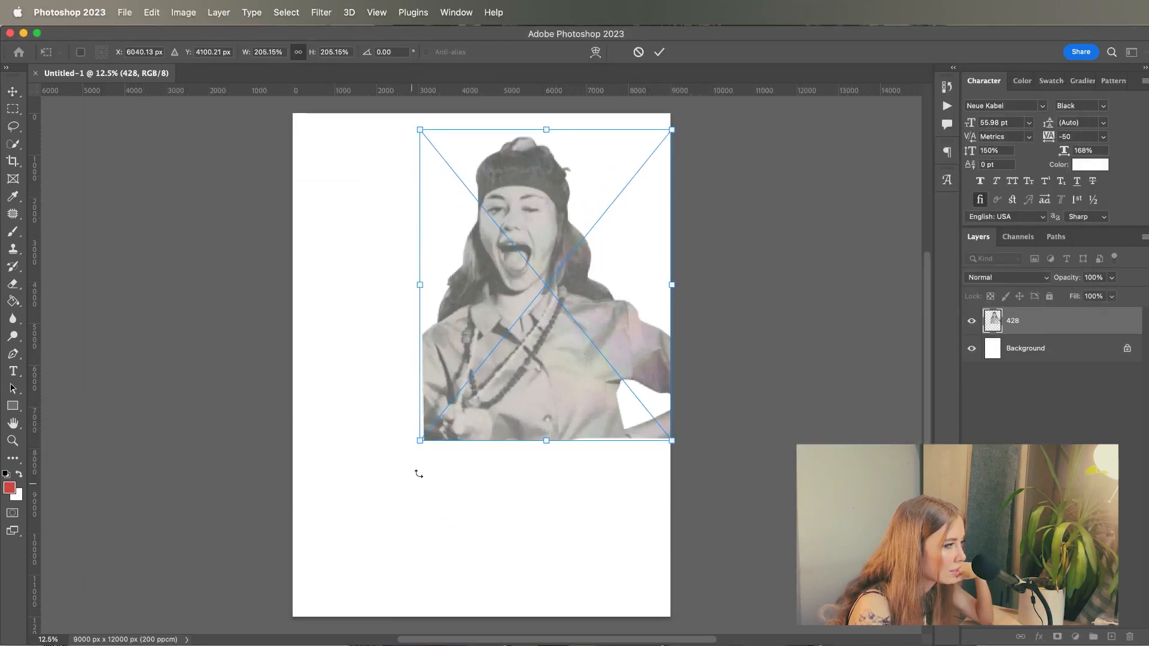
drag(419, 441, 383, 497)
key(Return)
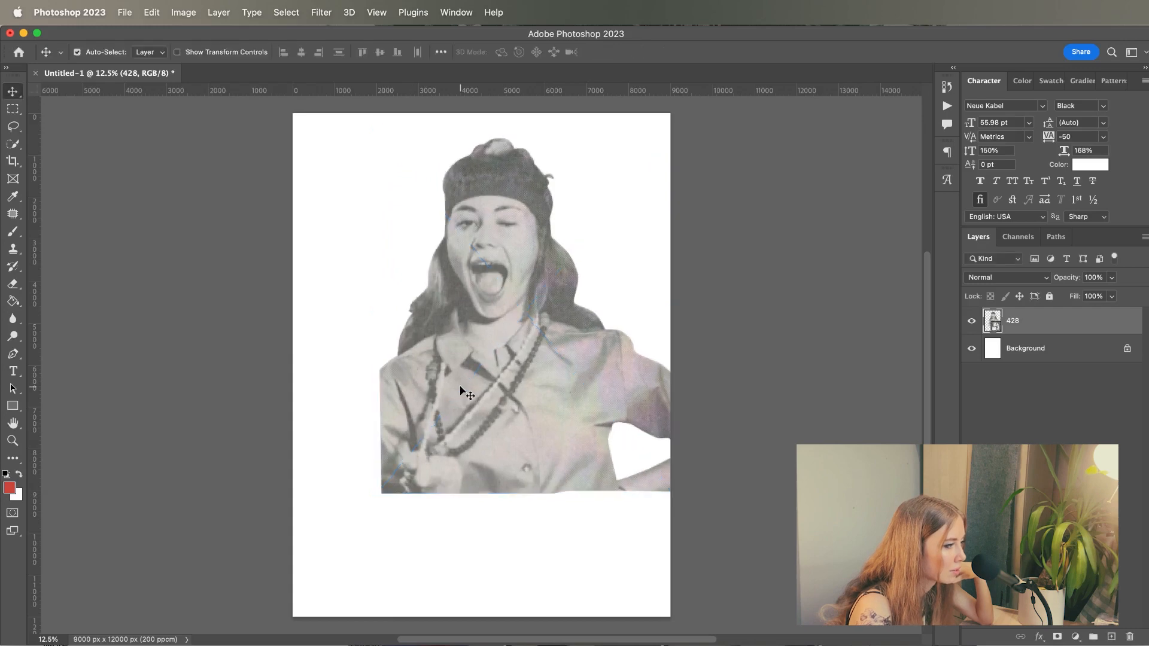
drag(461, 390, 464, 505)
- Browse the PNG folder in Finder for another portrait and place 256.png into the Photoshop document
key(super+Tab)
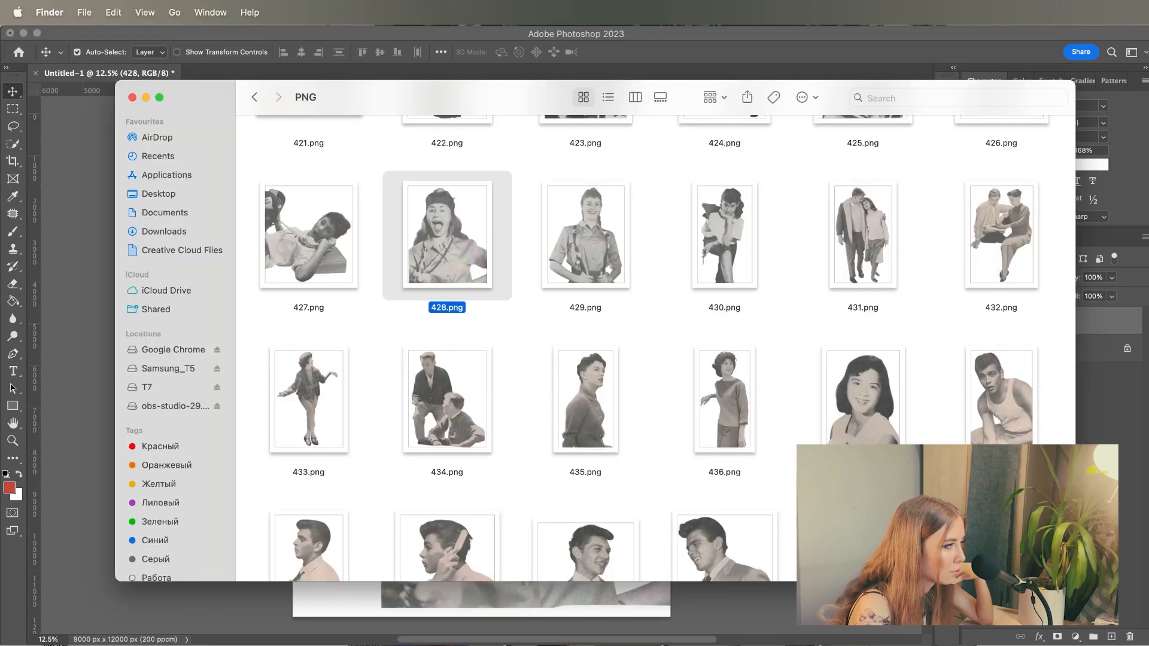
scroll(640, 362, down, 5)
scroll(641, 361, up, 2)
scroll(640, 362, down, 10)
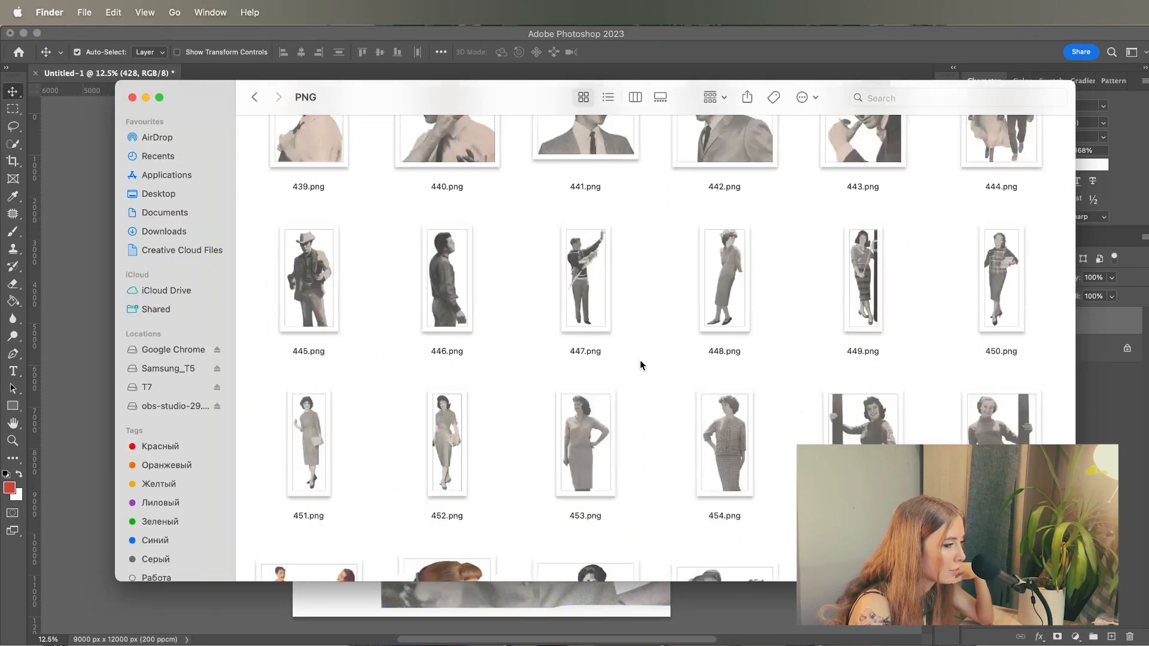
scroll(640, 363, down, 6)
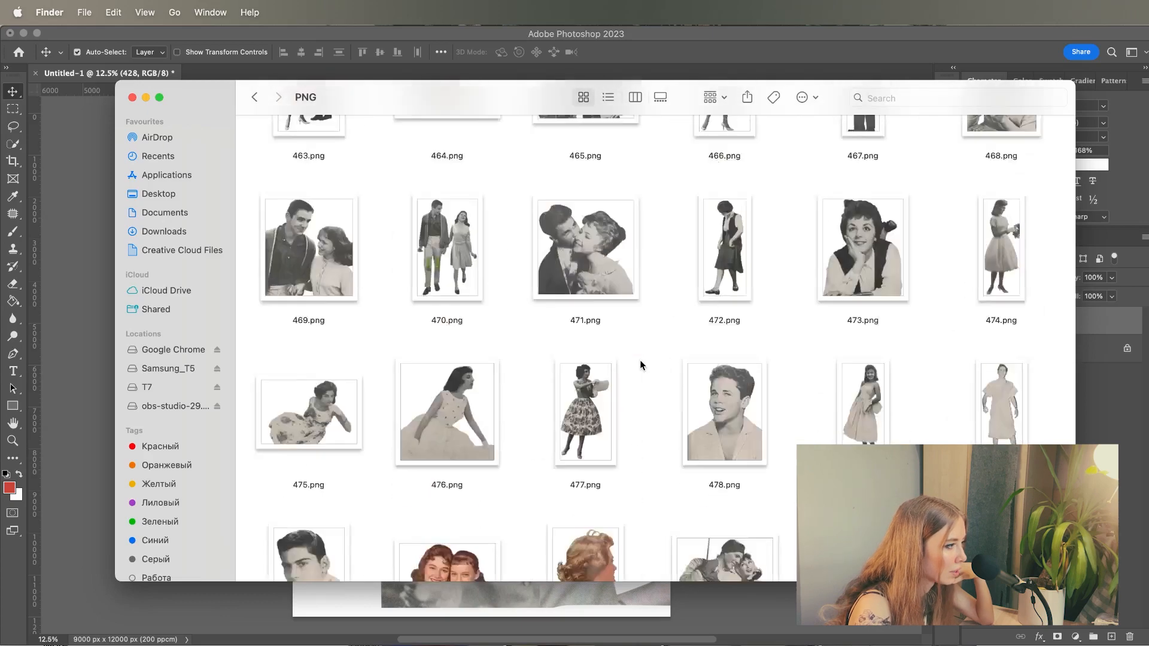
scroll(640, 363, down, 1)
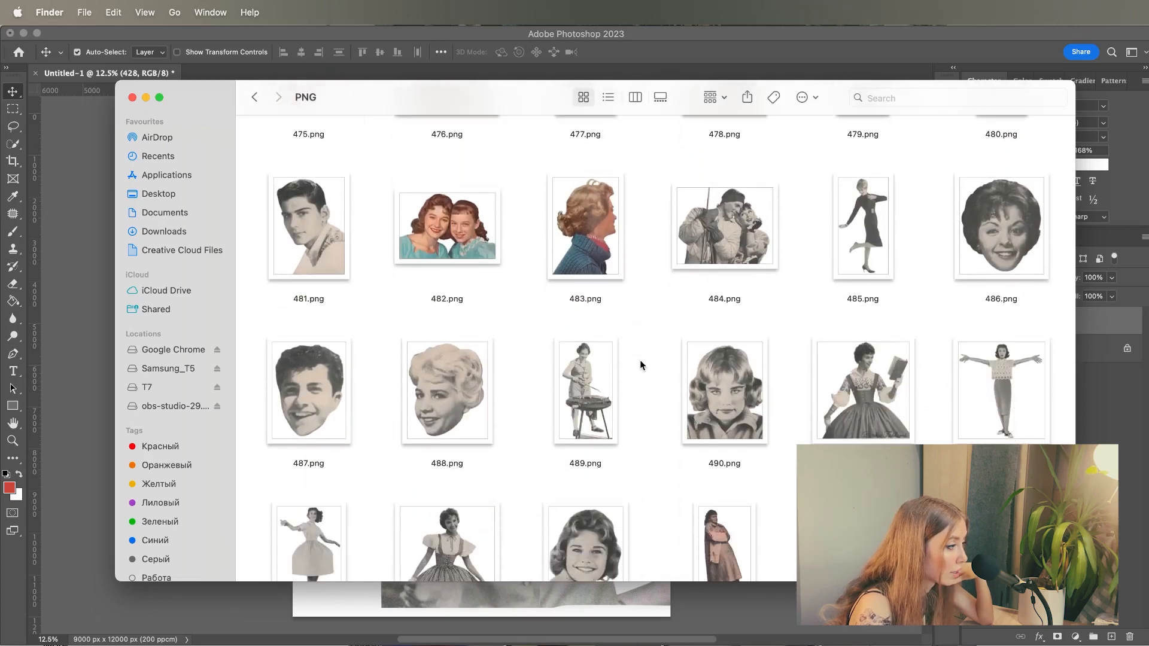
scroll(640, 365, down, 5)
scroll(640, 361, up, 20)
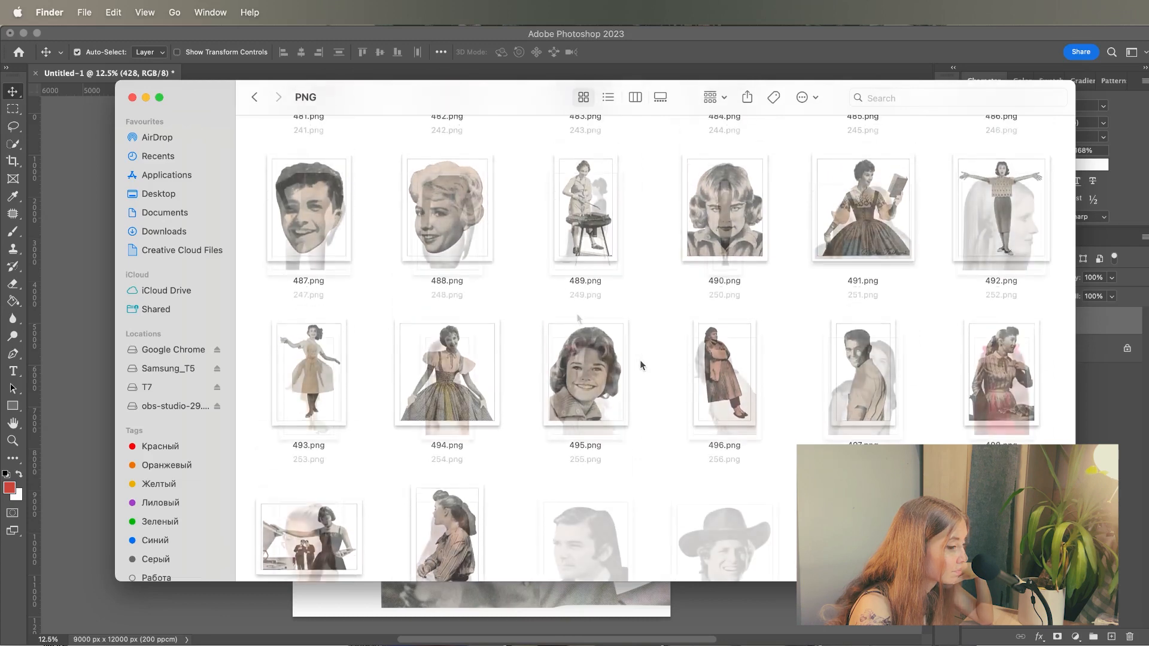
click(726, 398)
drag(727, 397, 66, 435)
- Enlarge the 256 cutout and position it in front of the 428 woman, covering half of her face
drag(529, 293, 662, 90)
drag(554, 269, 465, 422)
key(Return)
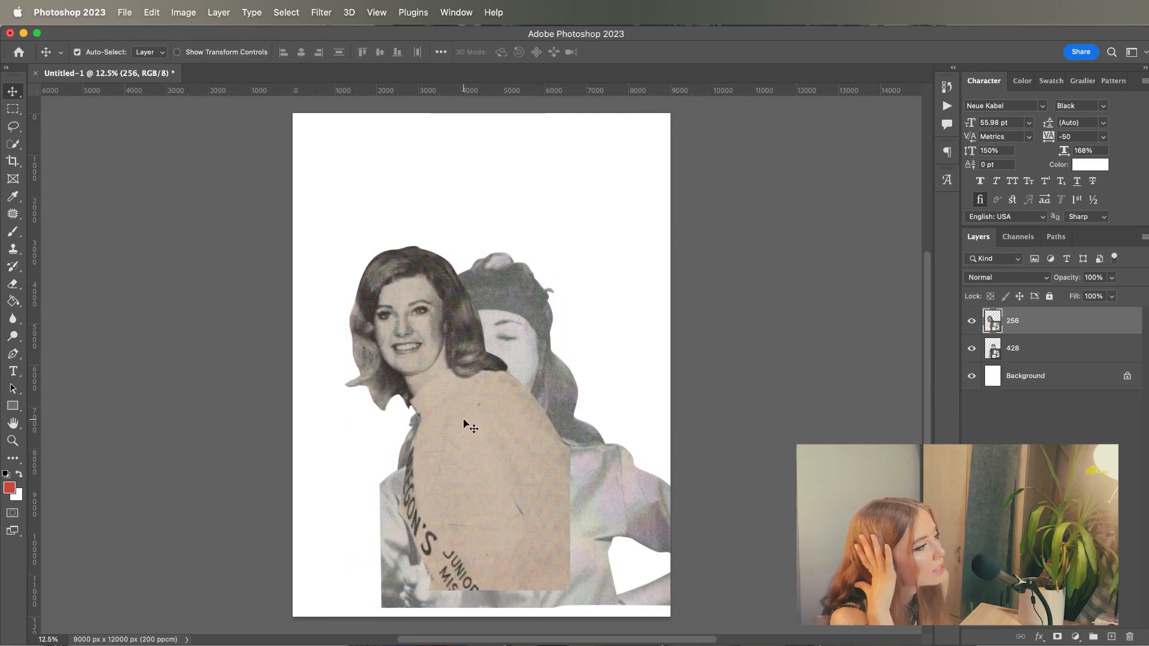
- Try the seated woman 249.png from the PNG folder enlarged on the collage, and delete its layer
key(super+Tab)
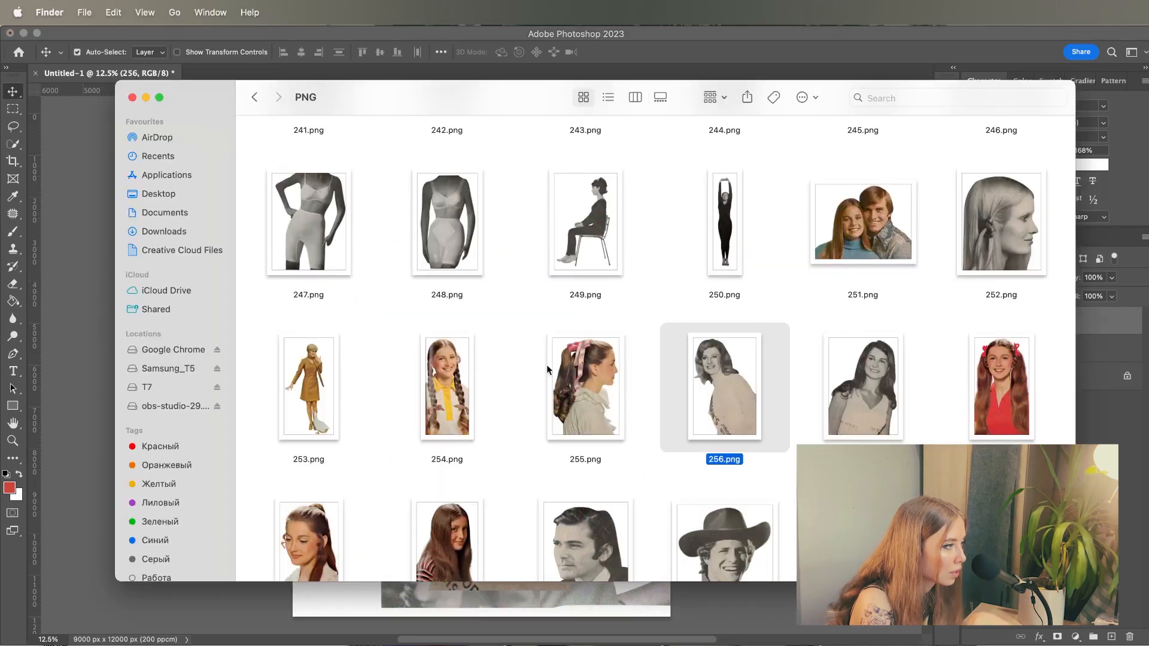
scroll(577, 348, up, 5)
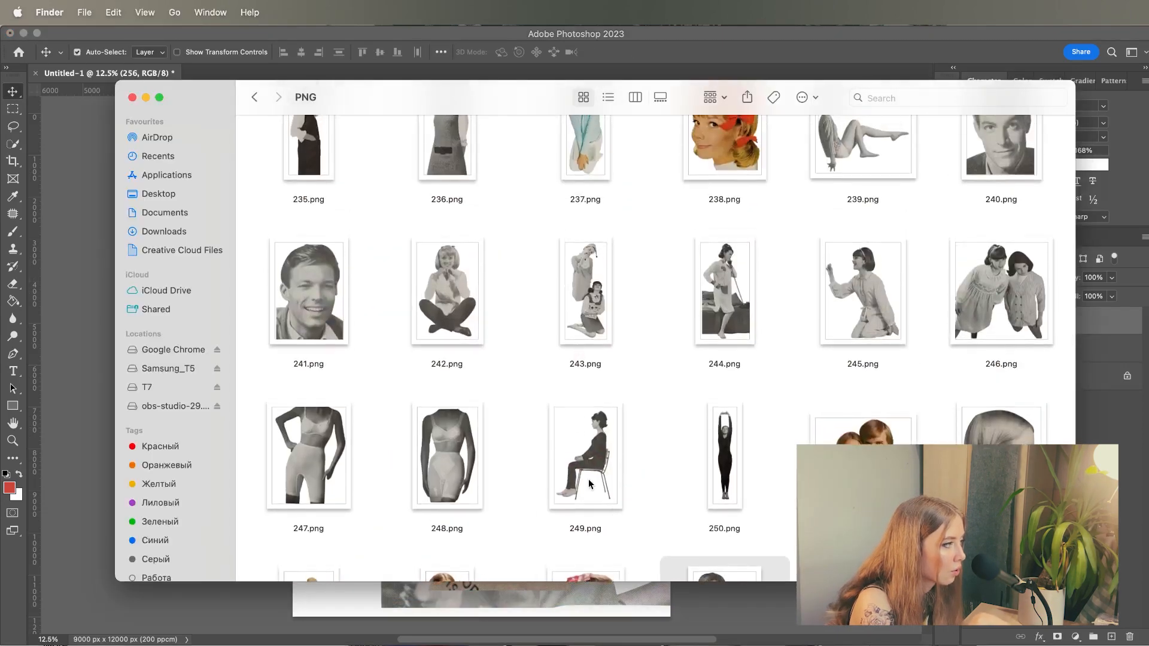
drag(586, 477, 473, 353)
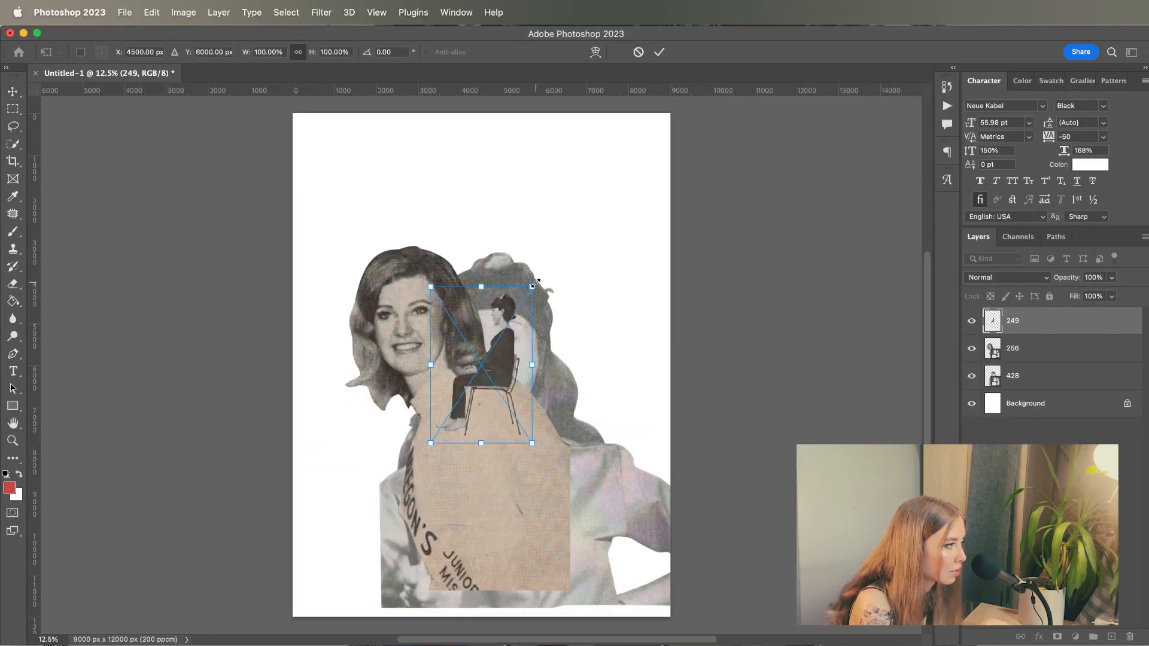
drag(535, 282, 642, 214)
key(Return)
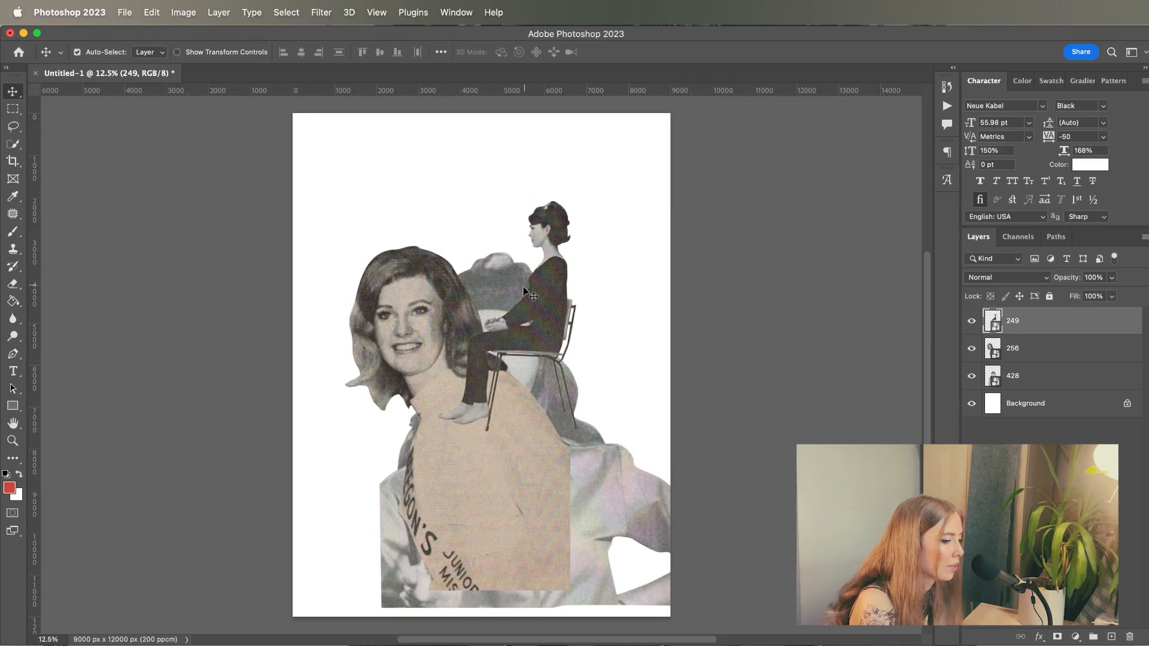
key(Delete)
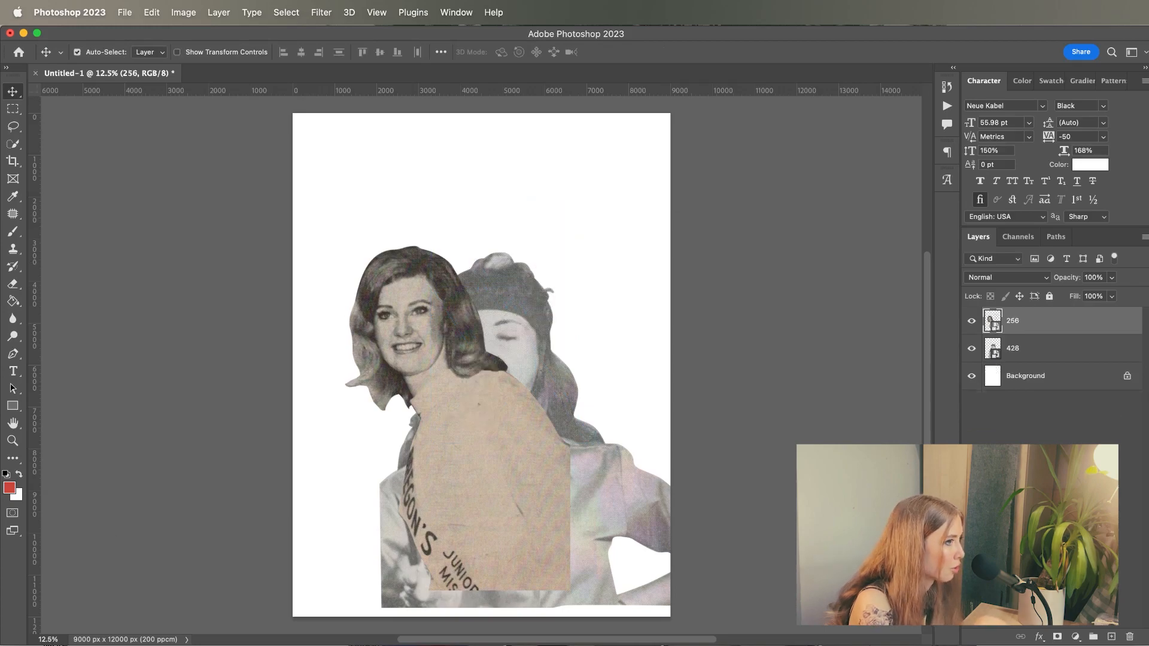
- Place 213.png from the PNG folder and enlarge it in the lower-right corner of the page
key(super+Tab)
scroll(717, 362, up, 6)
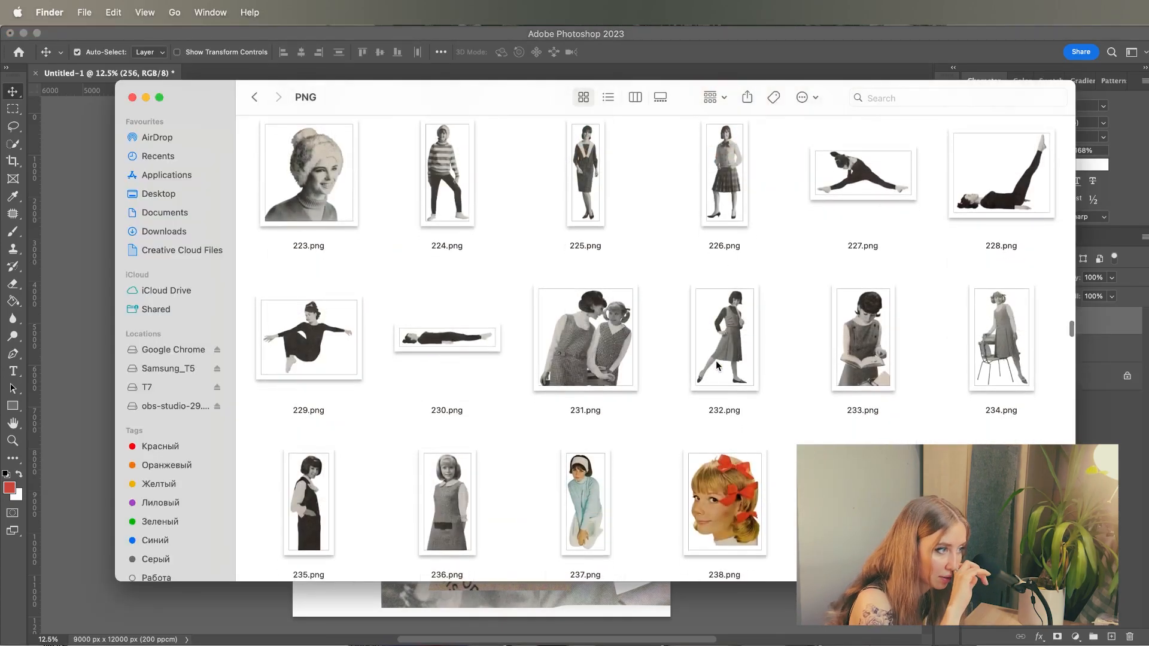
scroll(716, 361, up, 5)
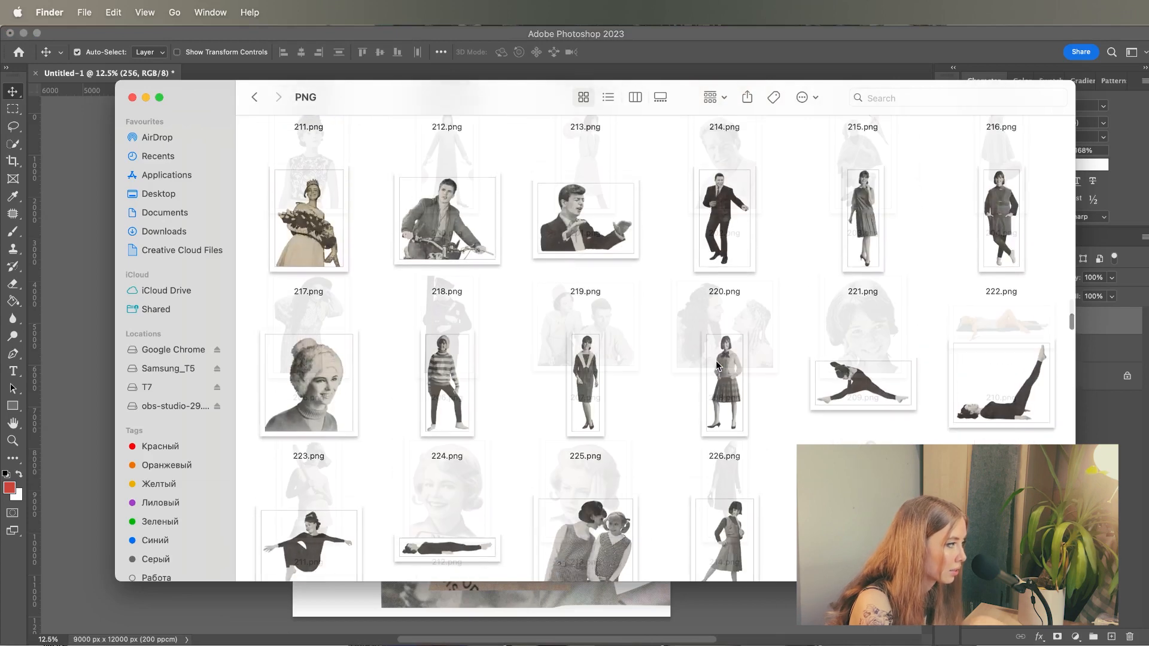
drag(584, 508, 503, 425)
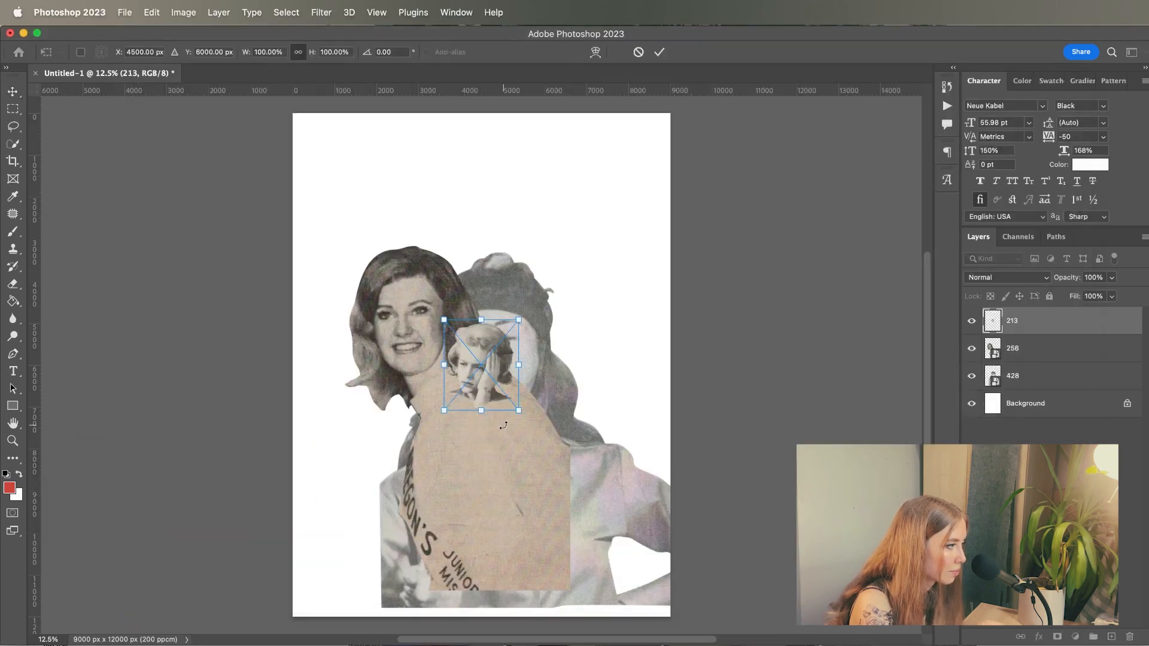
key(Return)
- Place the face 144.png from the PNG folder, scaled to 413.86% so that it fills the page
key(super+Tab)
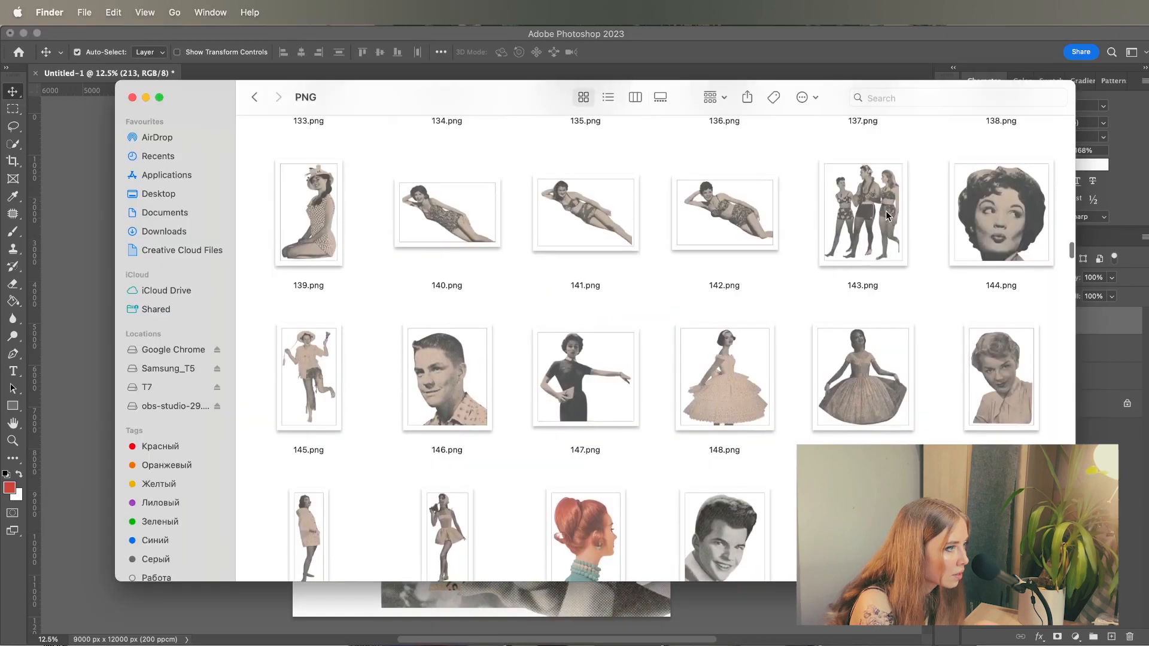
click(990, 218)
drag(994, 216, 423, 539)
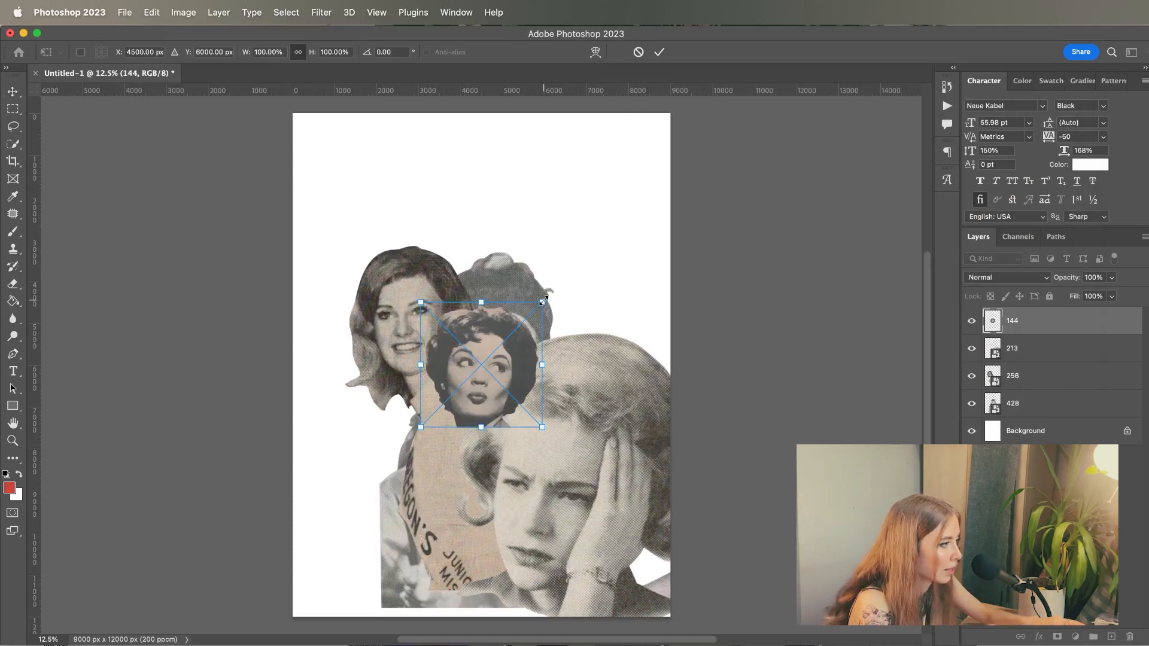
drag(543, 301, 731, 162)
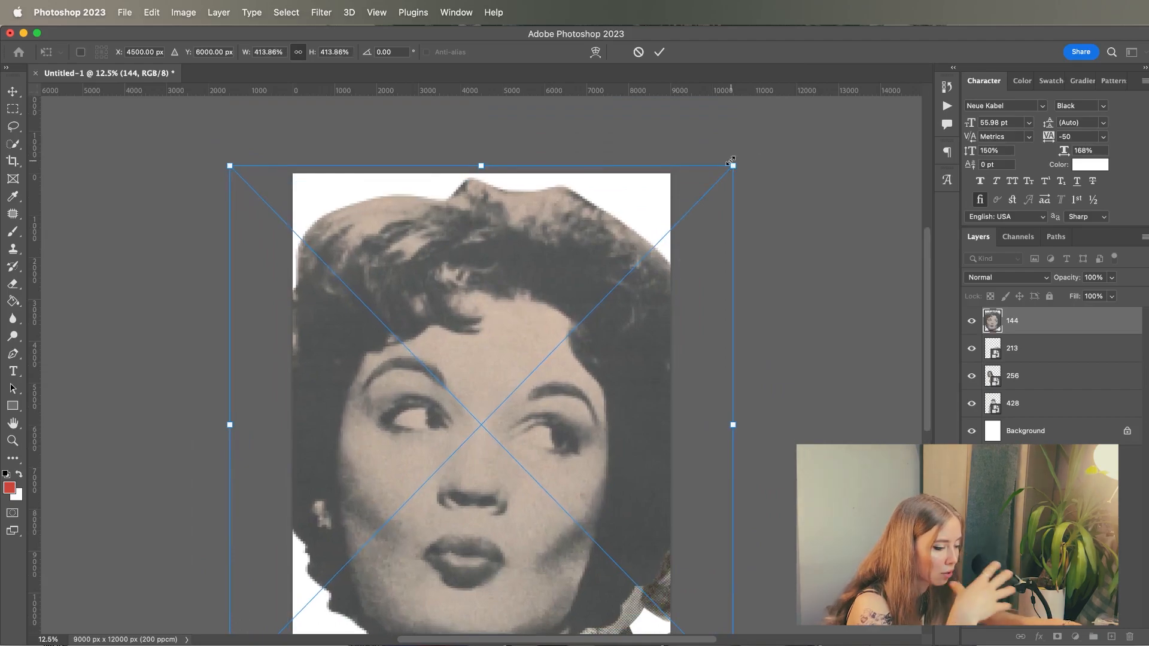
key(Return)
- Send the enlarged 144 face behind the other cutouts and reposition the cutout near the page's middle
scroll(796, 393, down, 2)
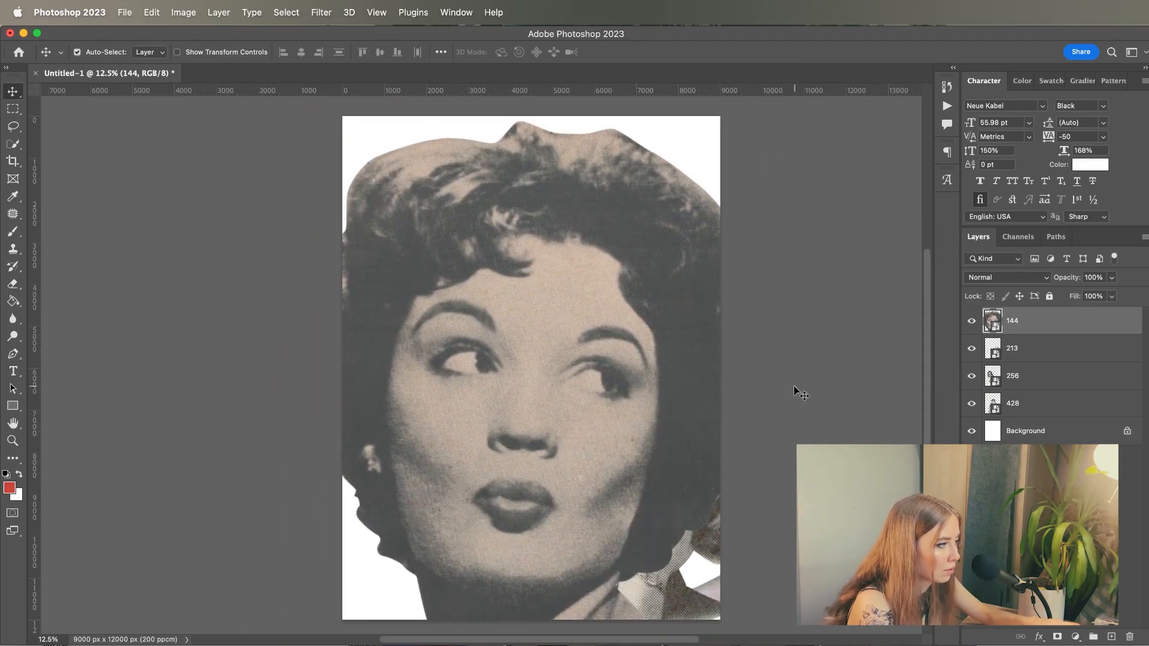
key(super+shift+bracketleft)
drag(438, 343, 527, 392)
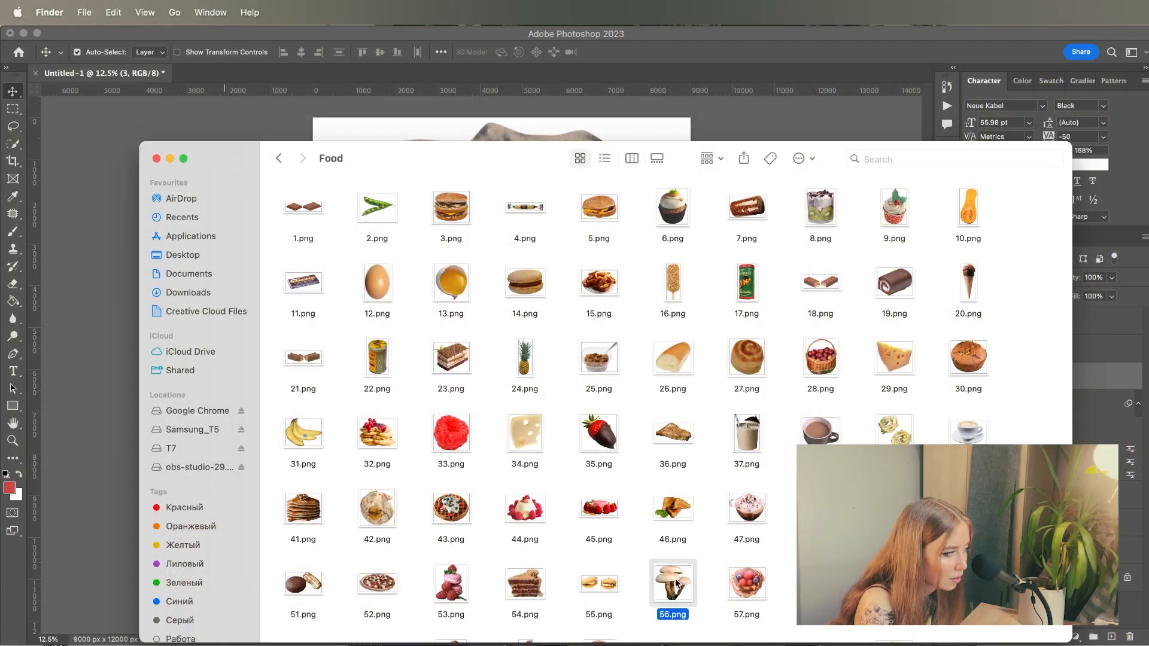
- Place the mushrooms 56.png from the Food folder and move them over the 428 woman's head
drag(578, 449, 357, 507)
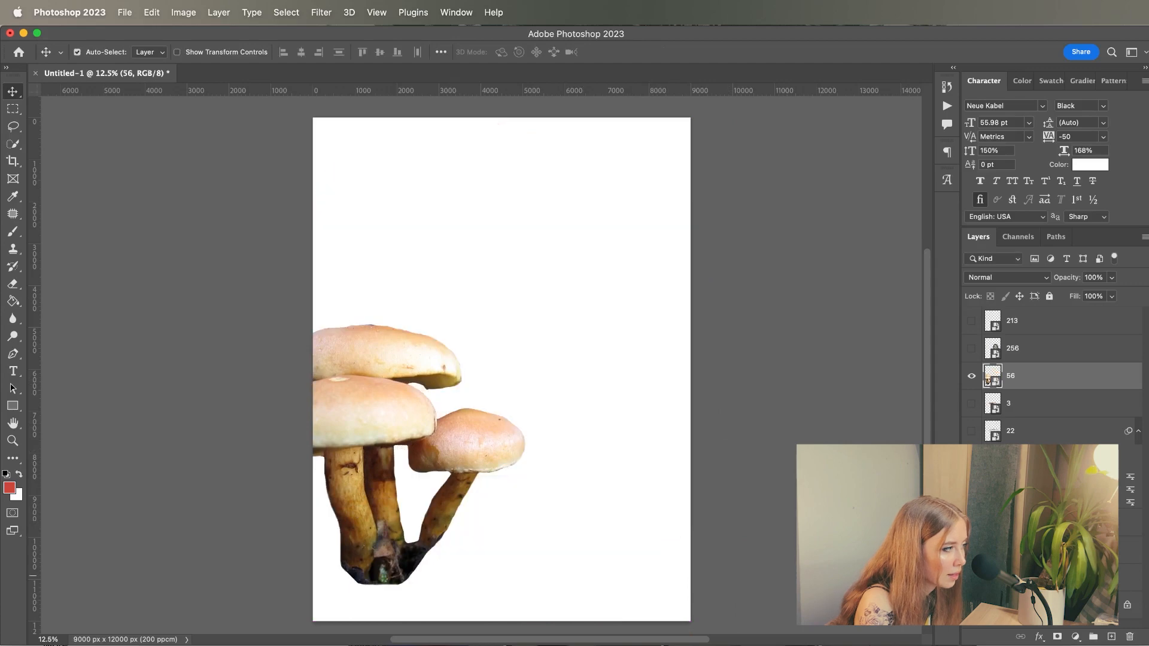
drag(519, 480, 679, 348)
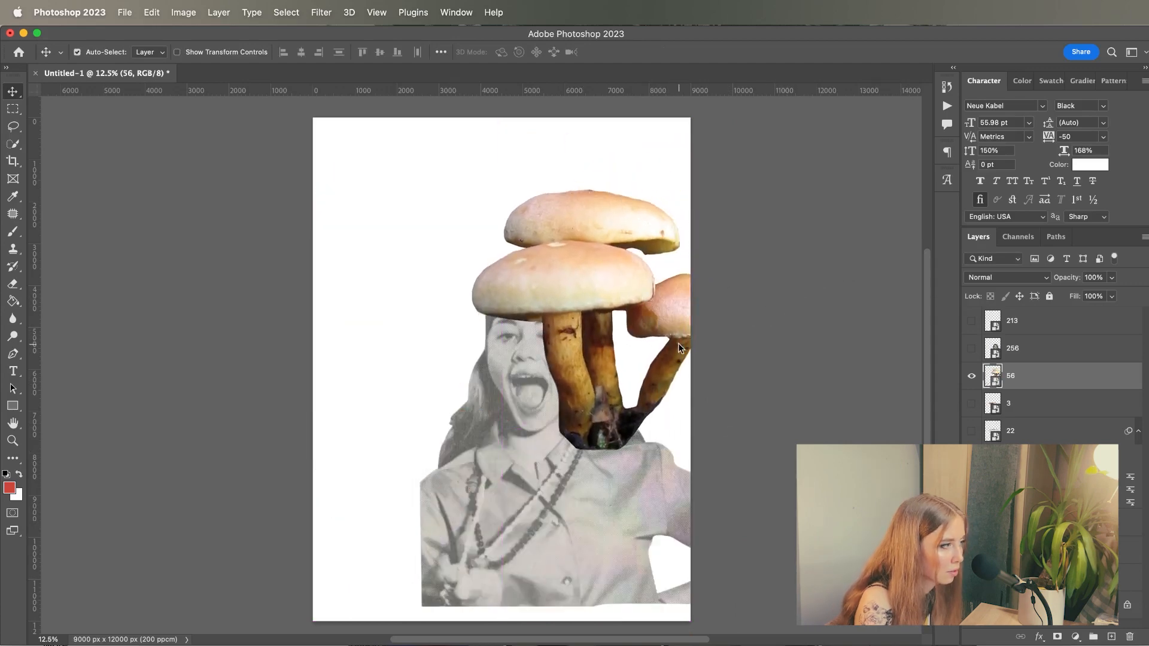
- Add a layer mask to the 56 mushrooms, brush out the stem over the face, and shift the woman and mushrooms down-left together
click(1057, 637)
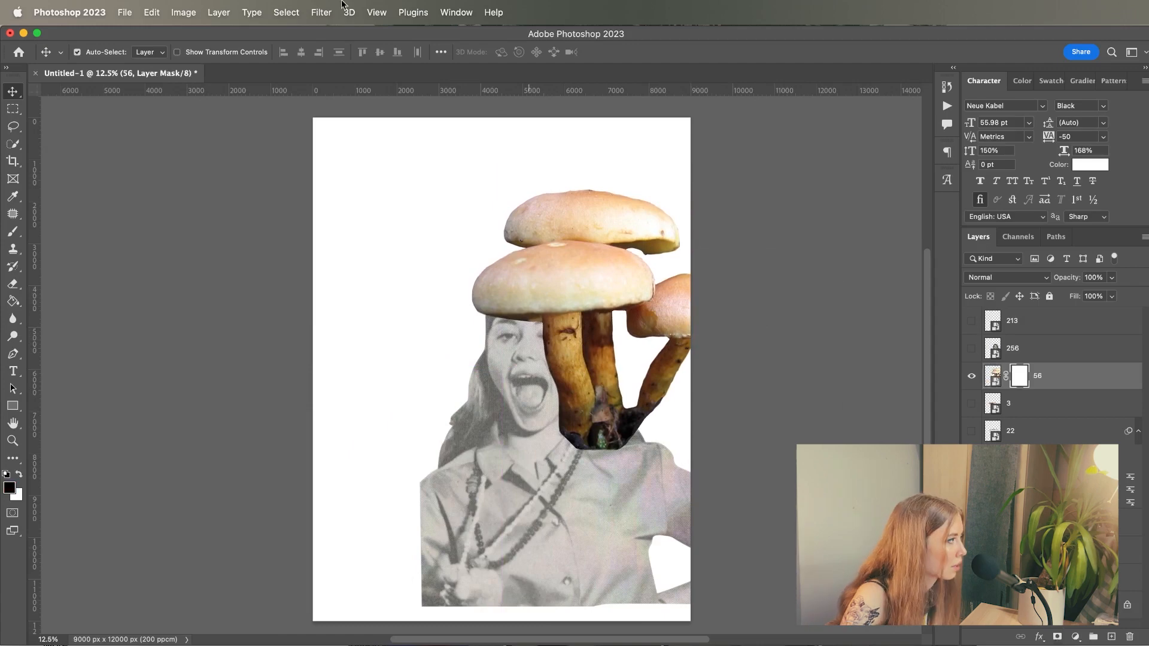
click(13, 234)
drag(569, 328, 577, 403)
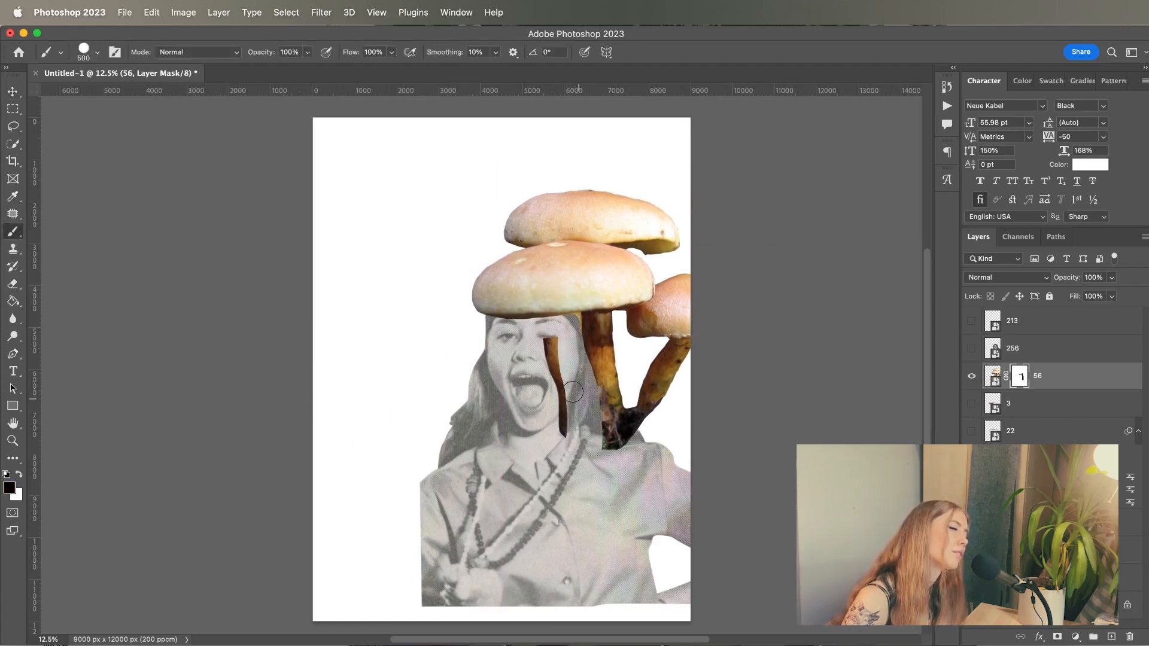
drag(550, 344, 564, 434)
key(v)
drag(606, 395, 597, 400)
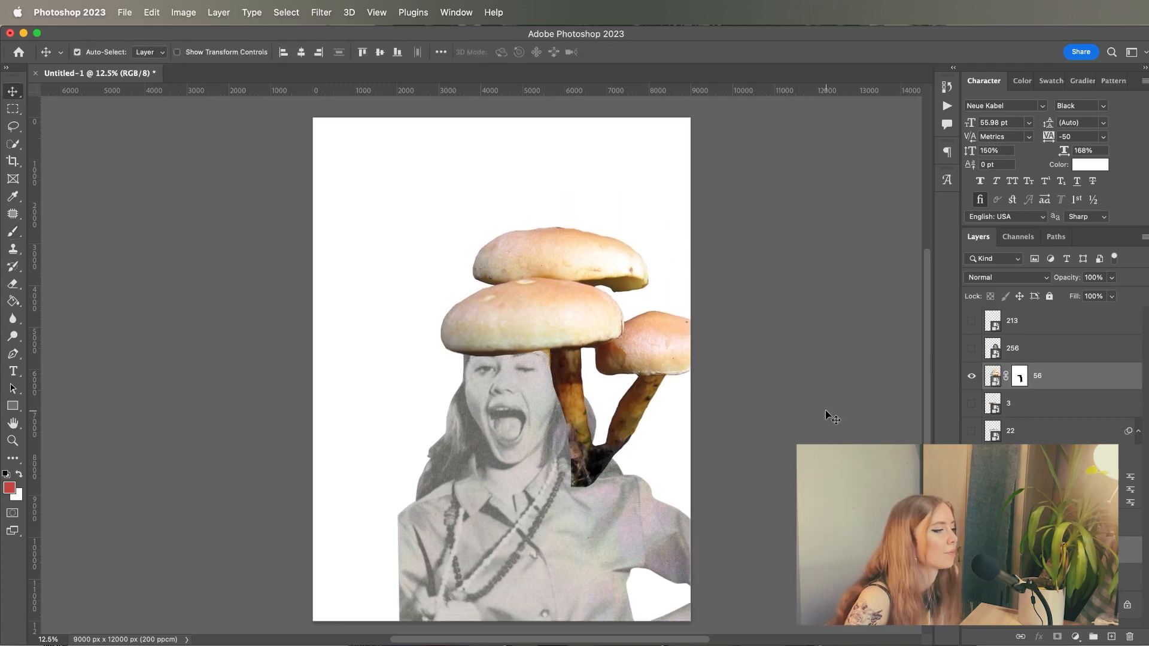
- Browse the Food folder in Finder and place the mushroom cluster 48.png into the Photoshop document
key(super+Tab)
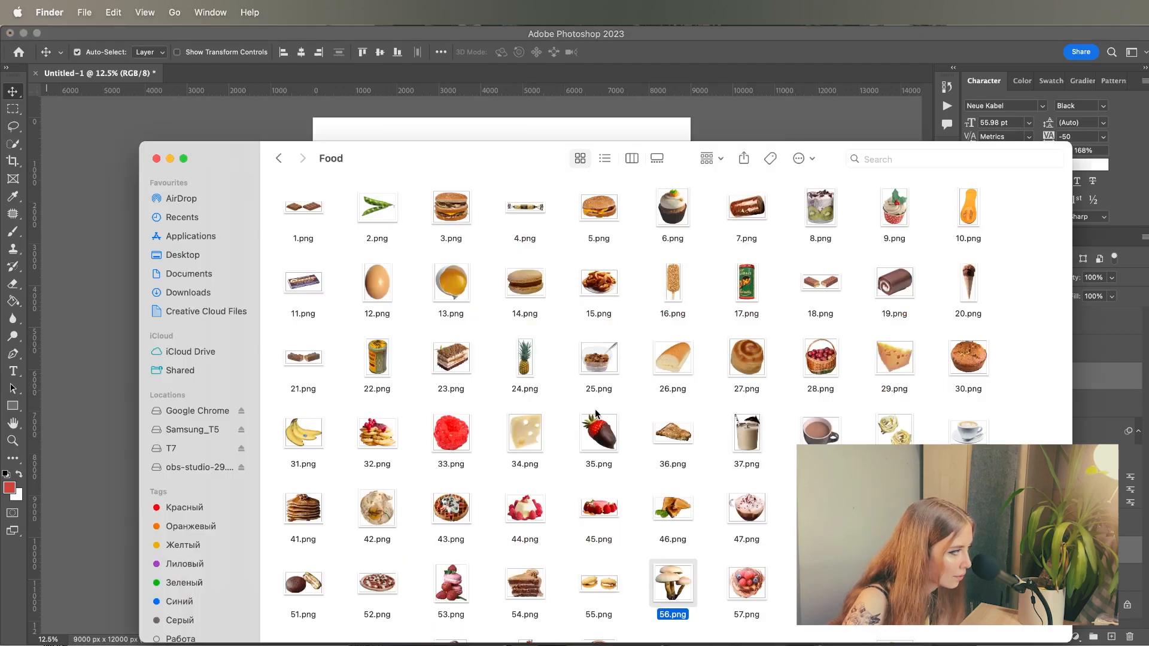
scroll(595, 413, down, 5)
click(708, 411)
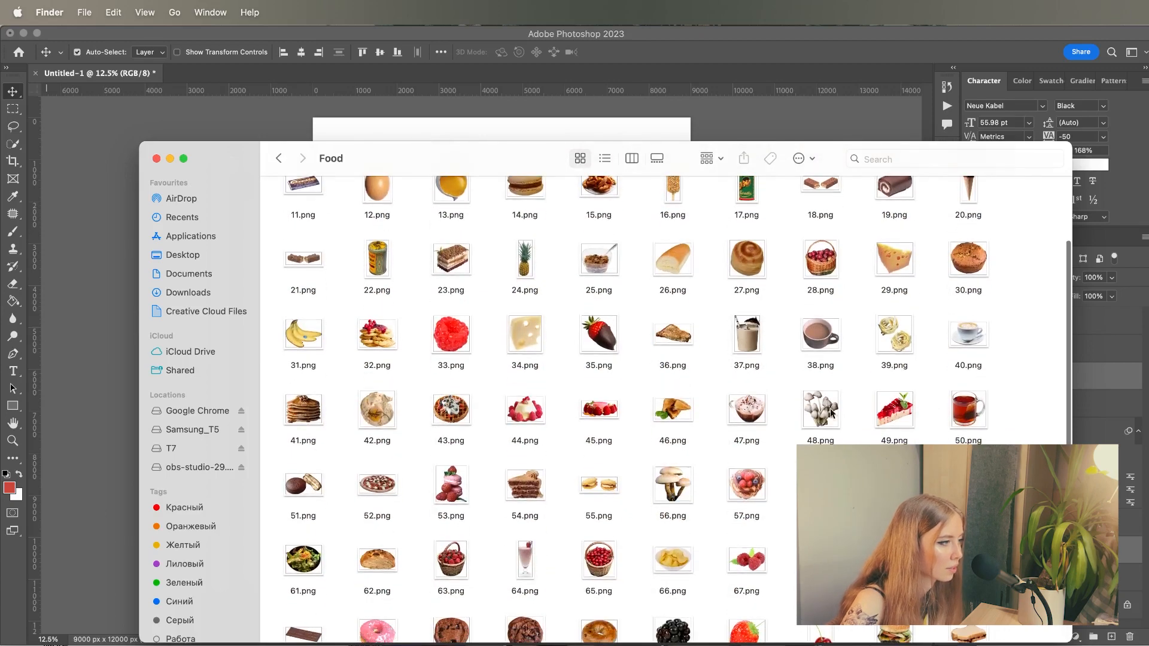
drag(820, 413, 110, 503)
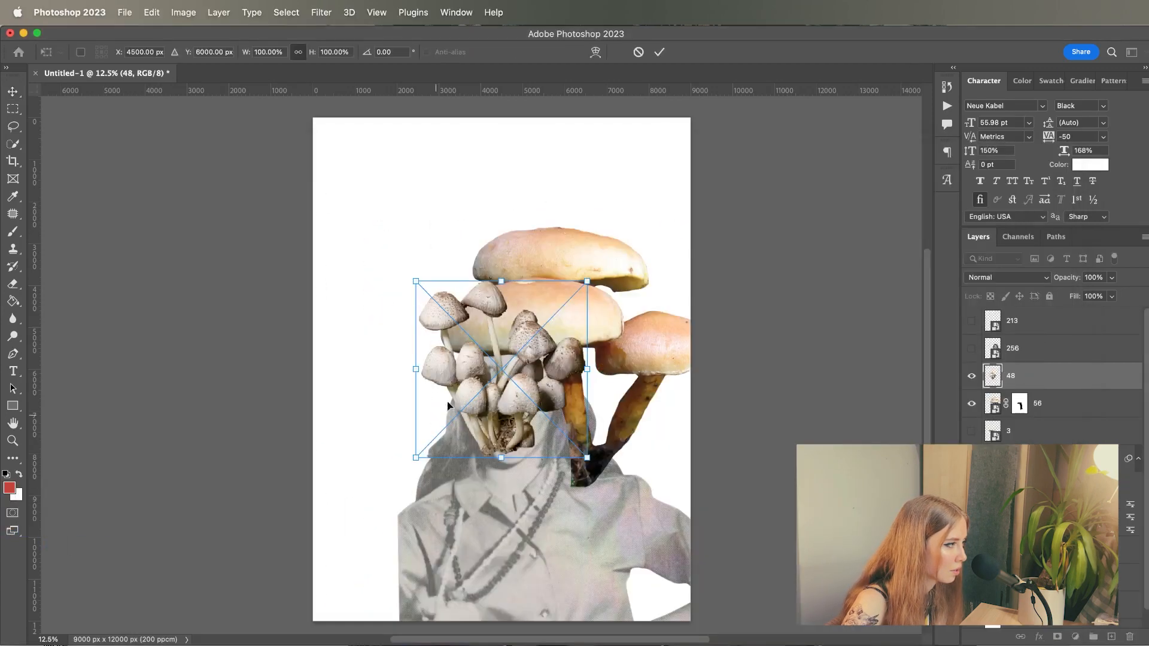
- Enlarge the 48 mushroom cluster over the woman's face and hide the 56 mushroom layer
drag(586, 281, 608, 254)
key(Return)
click(972, 404)
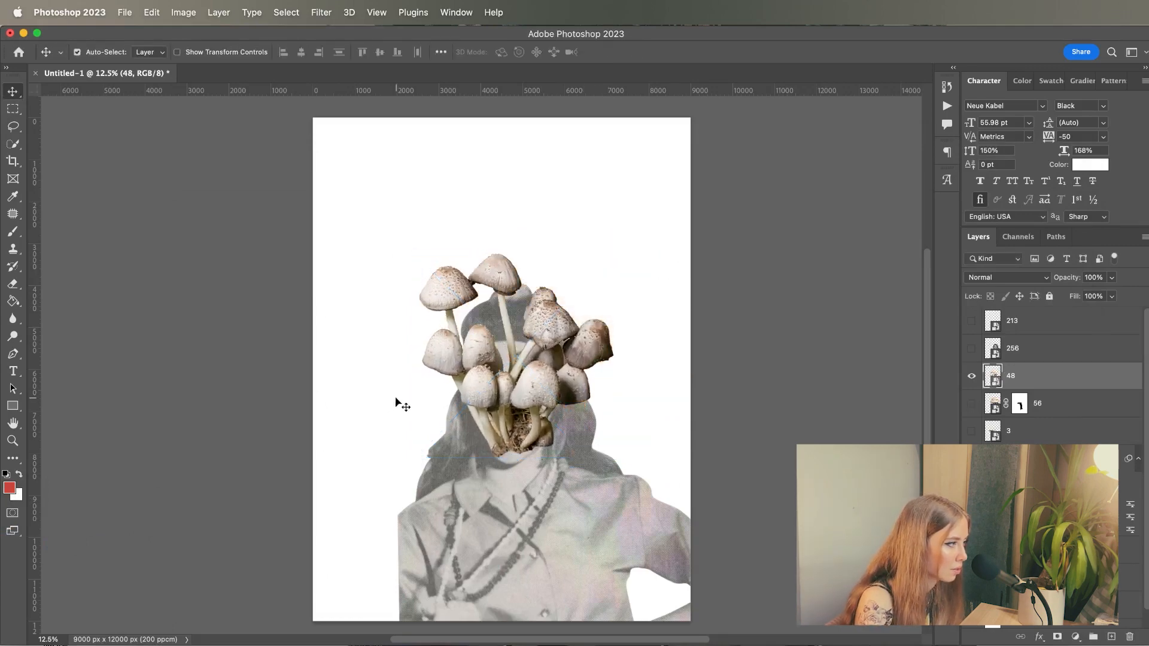
- Replace the woman behind the 48 mushroom cluster by showing the large 144 face and hiding the 428 woman
drag(520, 432, 516, 409)
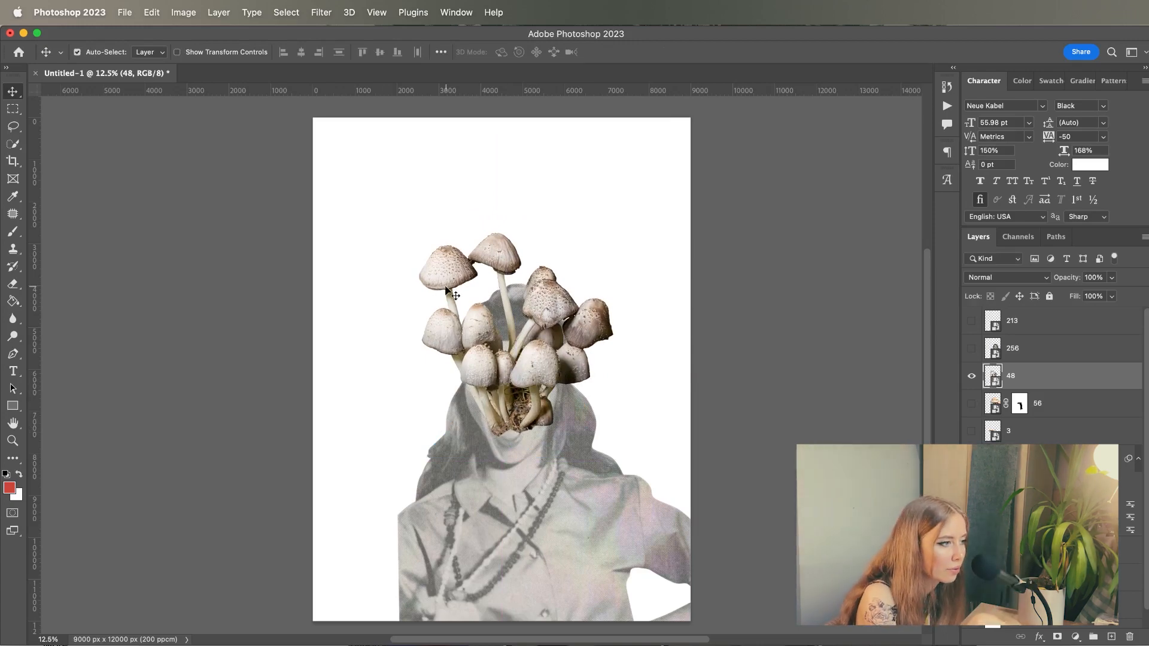
click(971, 348)
click(972, 348)
click(971, 607)
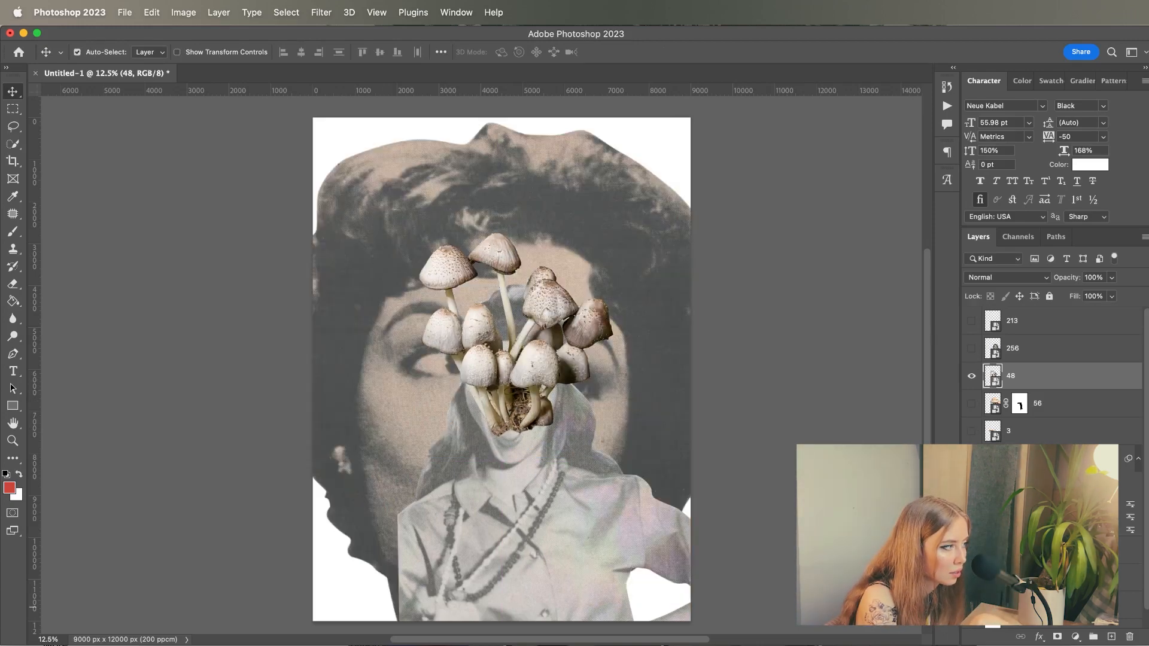
click(971, 574)
- Move the 48 mushroom cluster down so that it grows out of the large face's mouth
drag(563, 426, 551, 497)
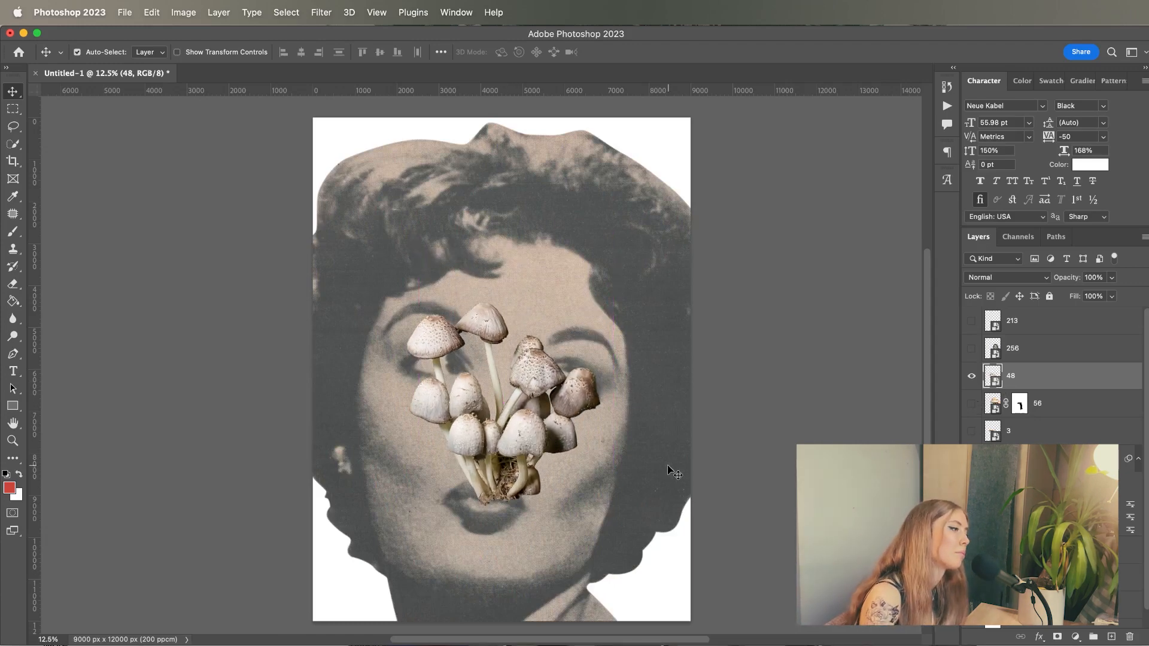
mouse_move(513, 426)
mouse_down()
mouse_move(513, 455)
mouse_move(518, 430)
mouse_up()
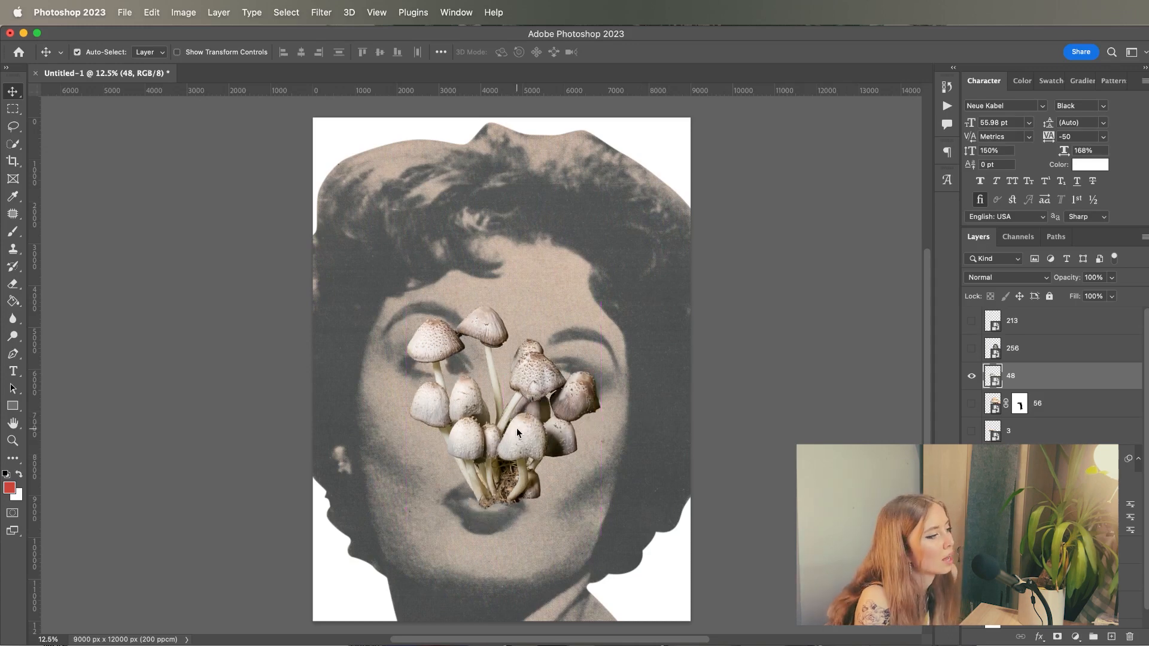
drag(441, 356, 433, 359)
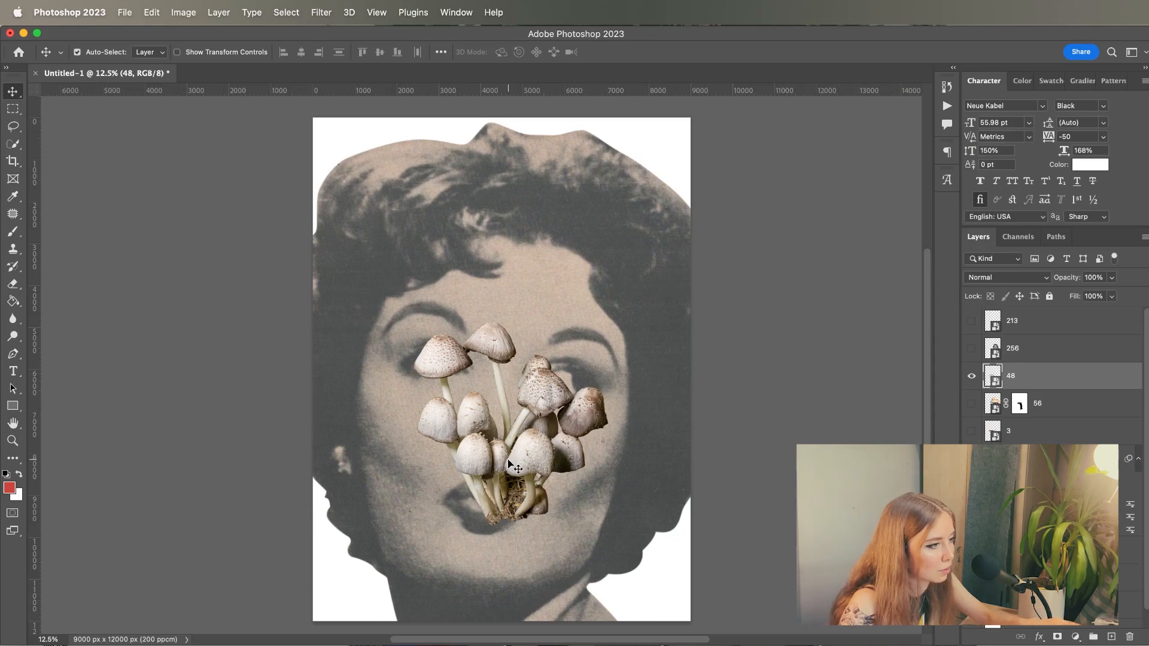
- Delete the unused image layers, from 56 down to 428 plus 213 and 256, keeping 48, 144 and the background
click(1042, 402)
shift+click(1042, 577)
key(Delete)
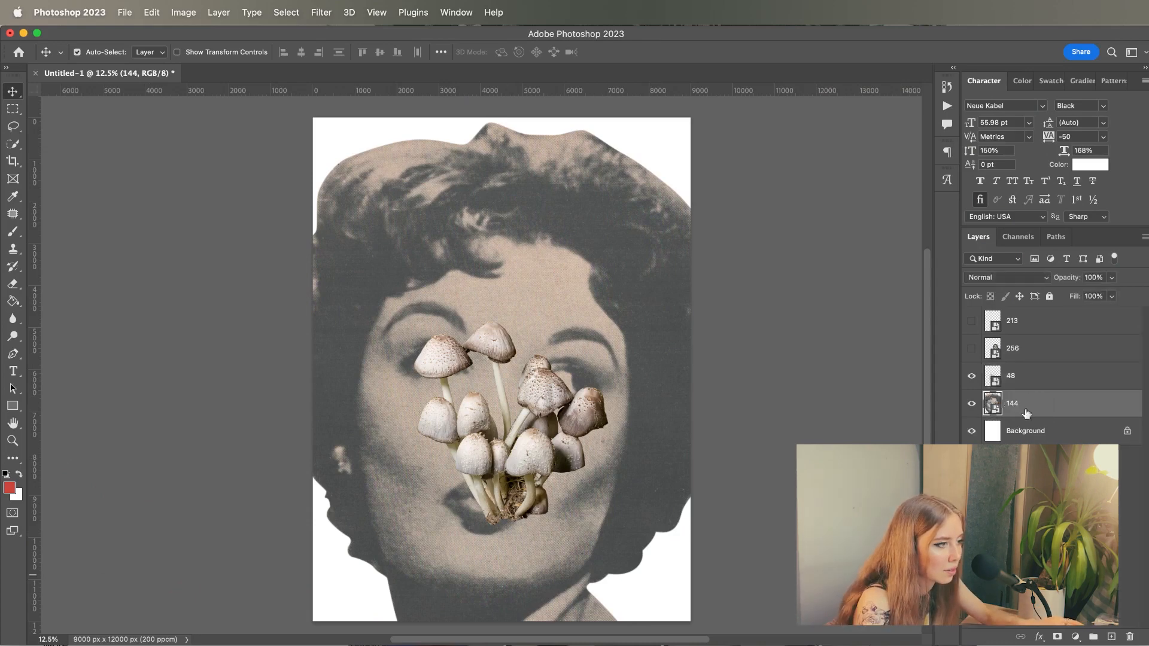
click(1035, 323)
shift+click(1030, 358)
key(Delete)
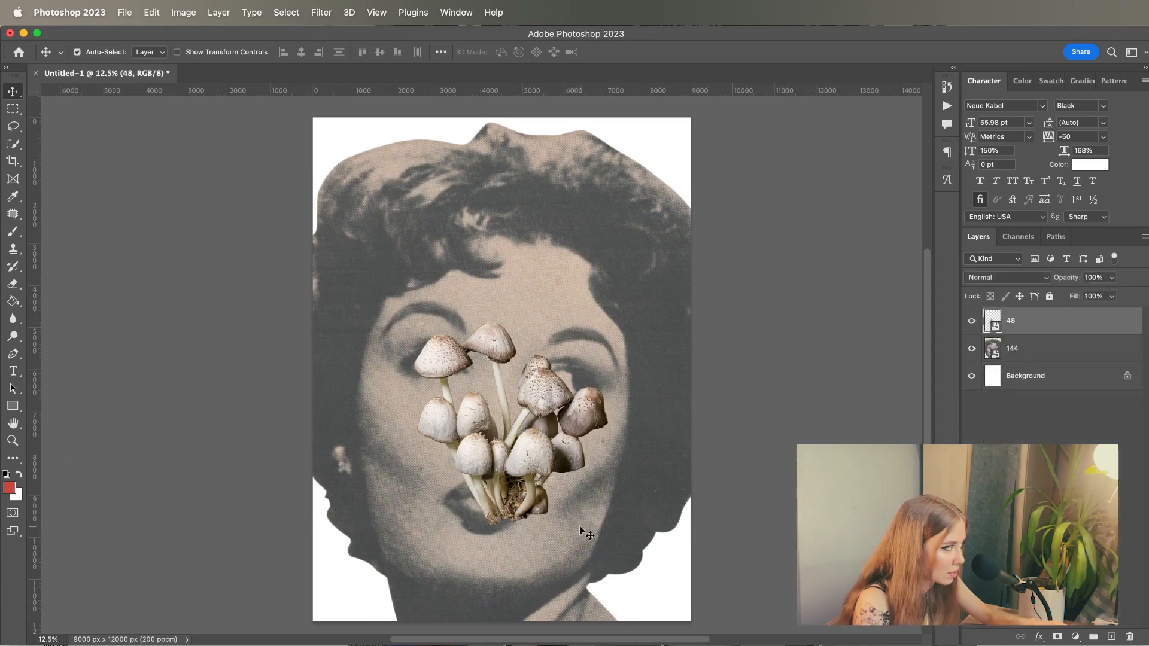
- Add a white "Lorem Ipsum" title in Neue Kabel Black, scale it to about 160 pt and move it over the forehead
click(12, 372)
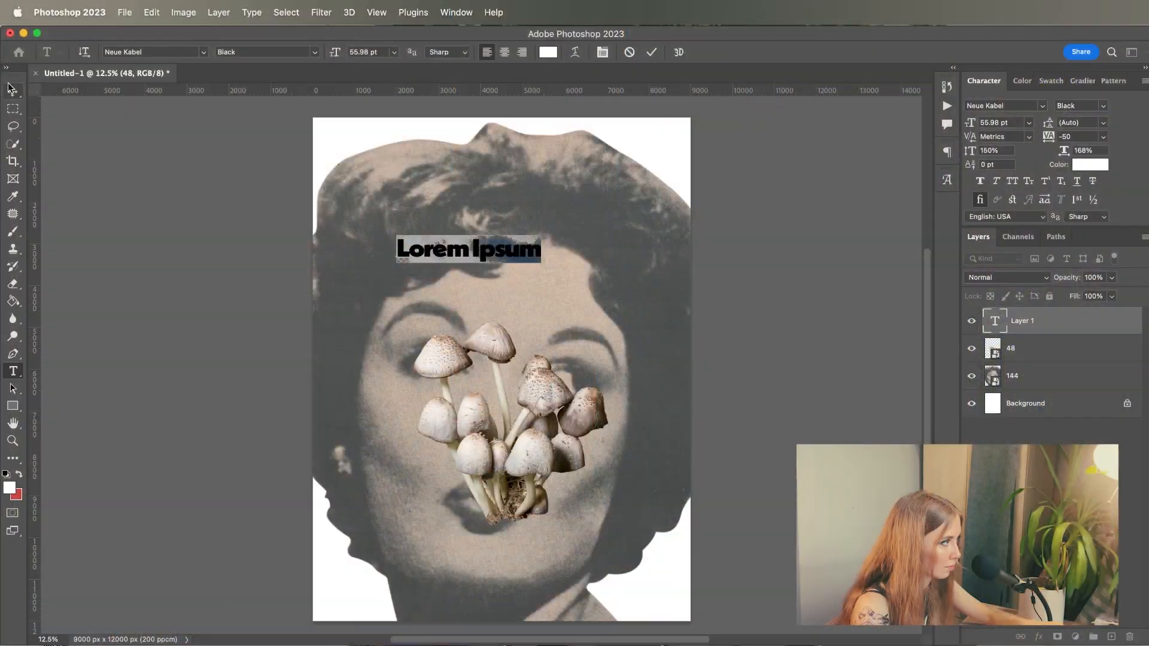
click(11, 88)
key(super+t)
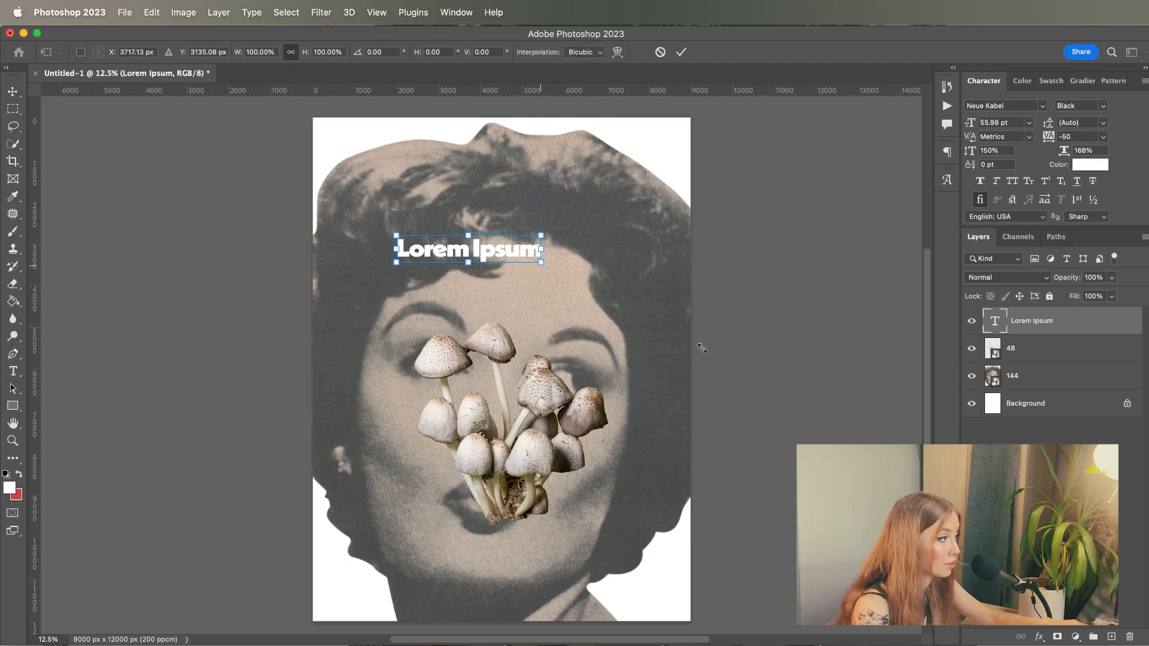
drag(702, 348, 793, 425)
key(Return)
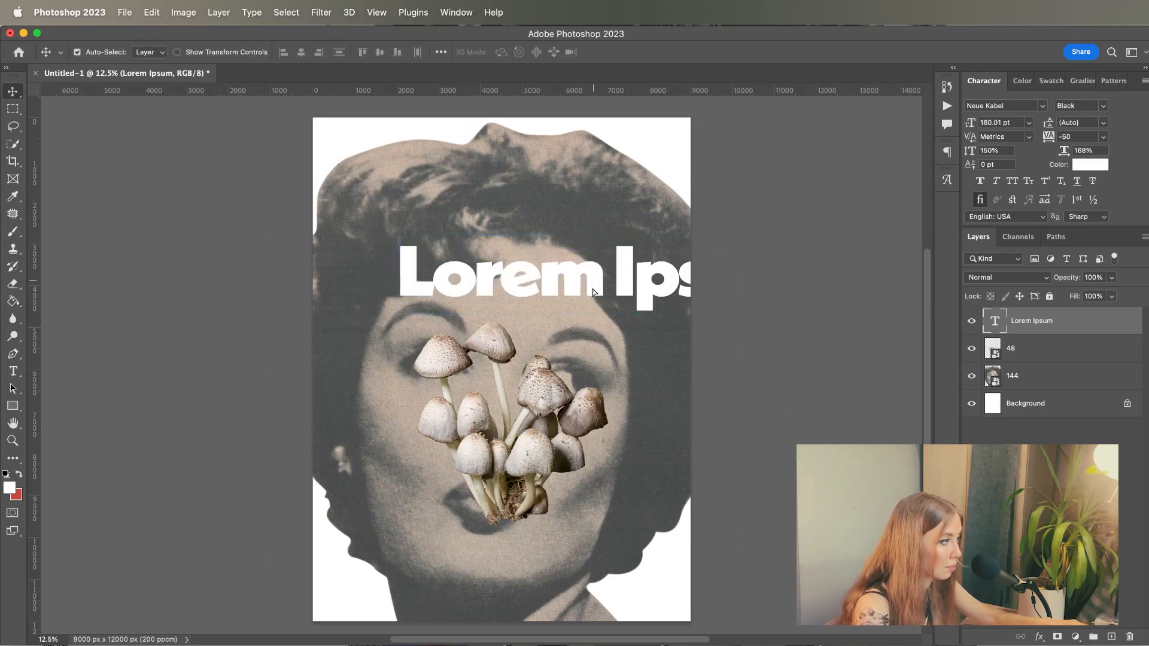
drag(594, 292, 556, 269)
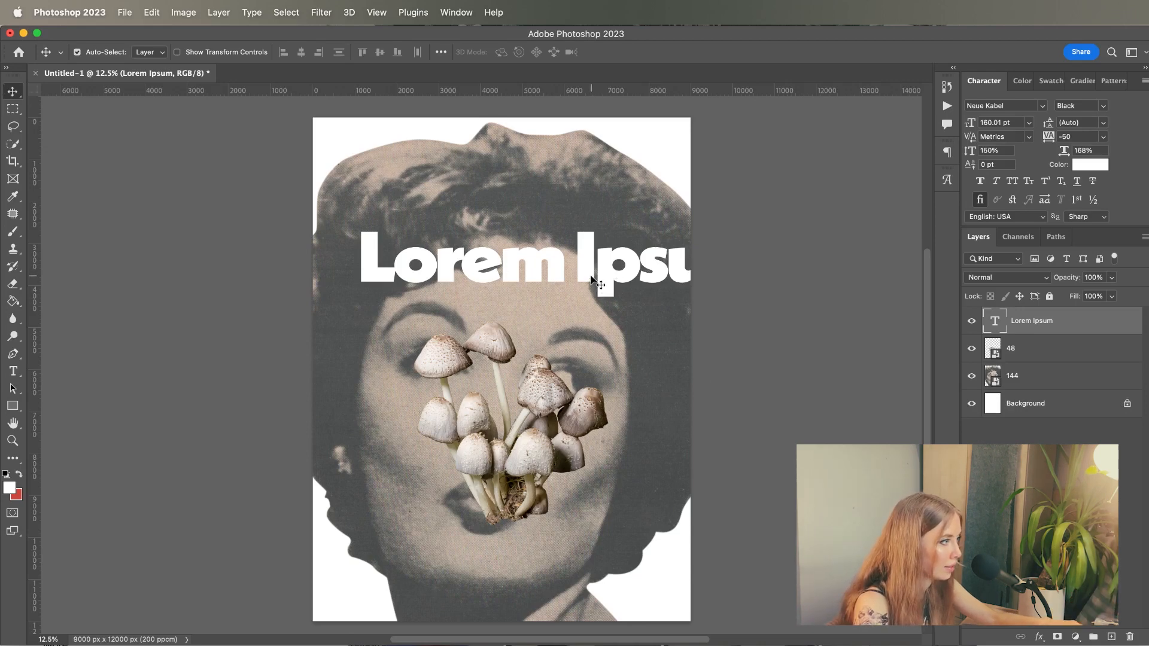
drag(591, 276, 583, 263)
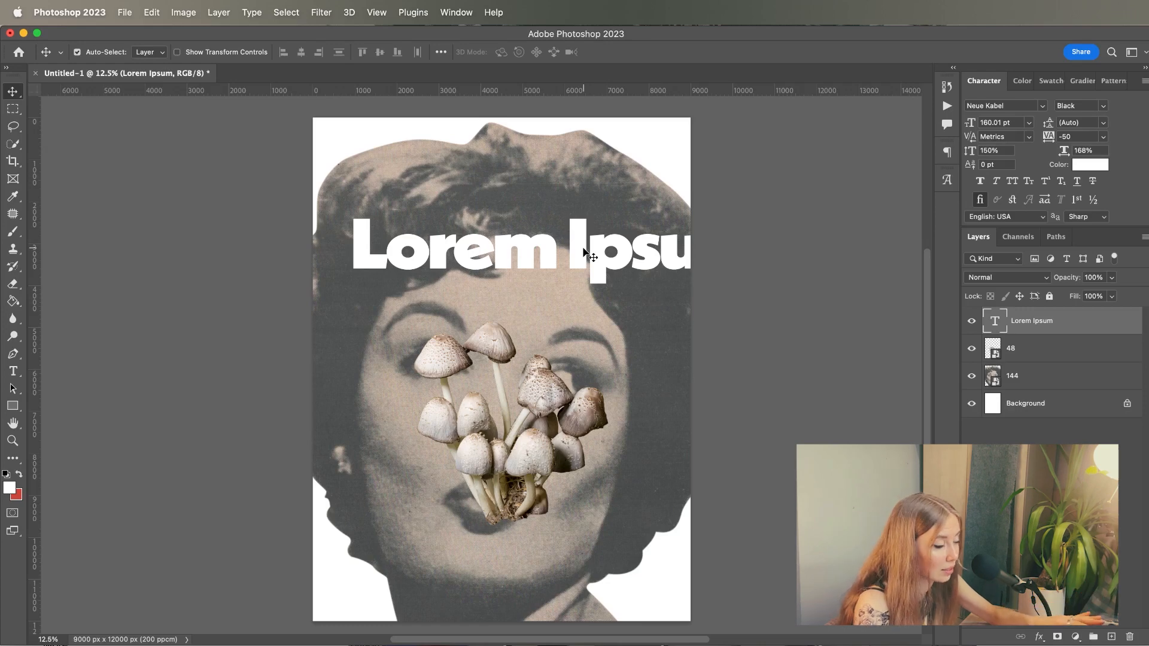
- Enlarge the "Lorem Ipsum" title to about 196 pt and reposition it higher on the face
drag(530, 264, 578, 274)
key(ctrl+t)
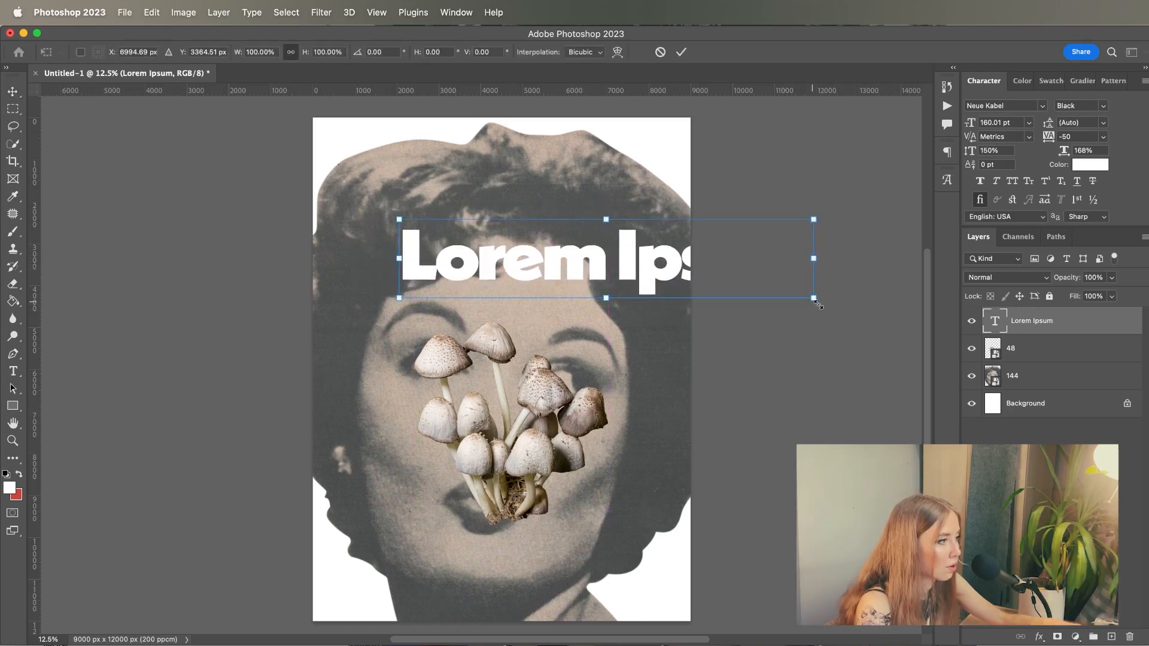
drag(816, 291, 906, 316)
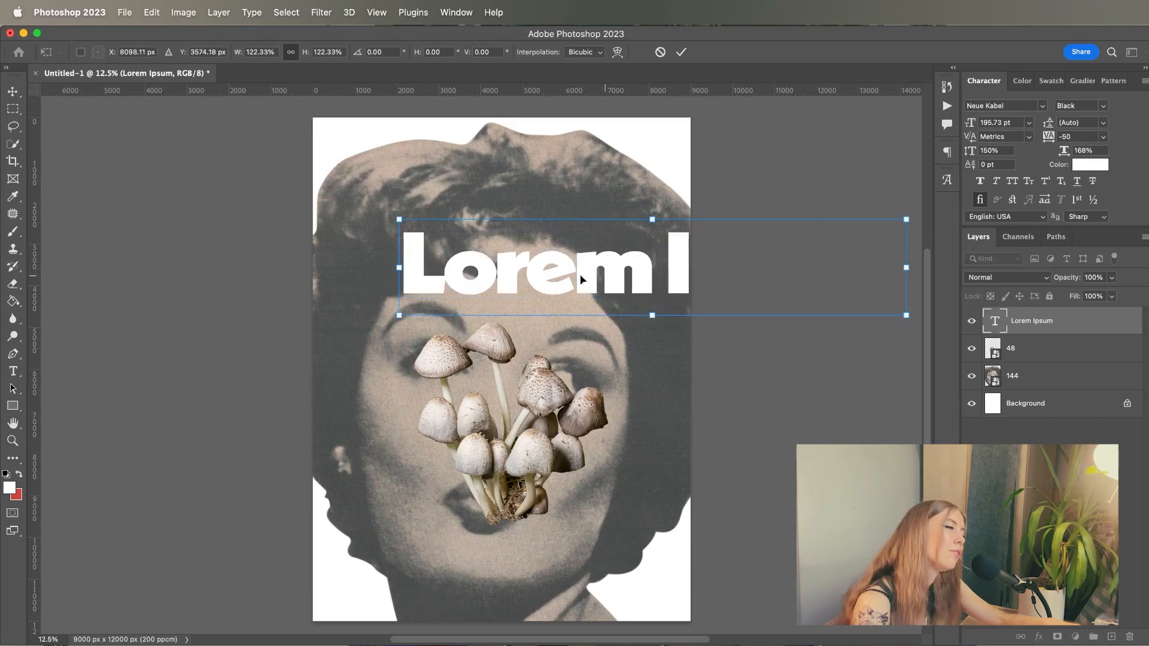
drag(581, 279, 576, 239)
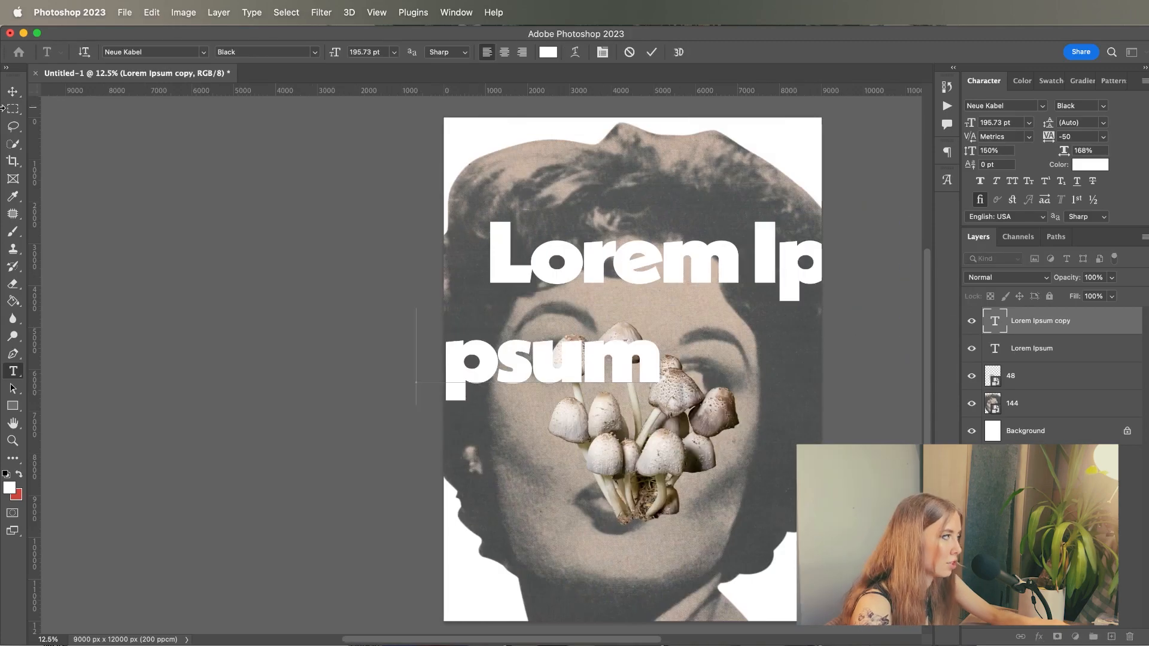
- Split the title into two text layers, with the duplicate reading "Ipsum" and the original reading "Lorem"
click(13, 91)
scroll(422, 360, right, 5)
drag(346, 341, 438, 328)
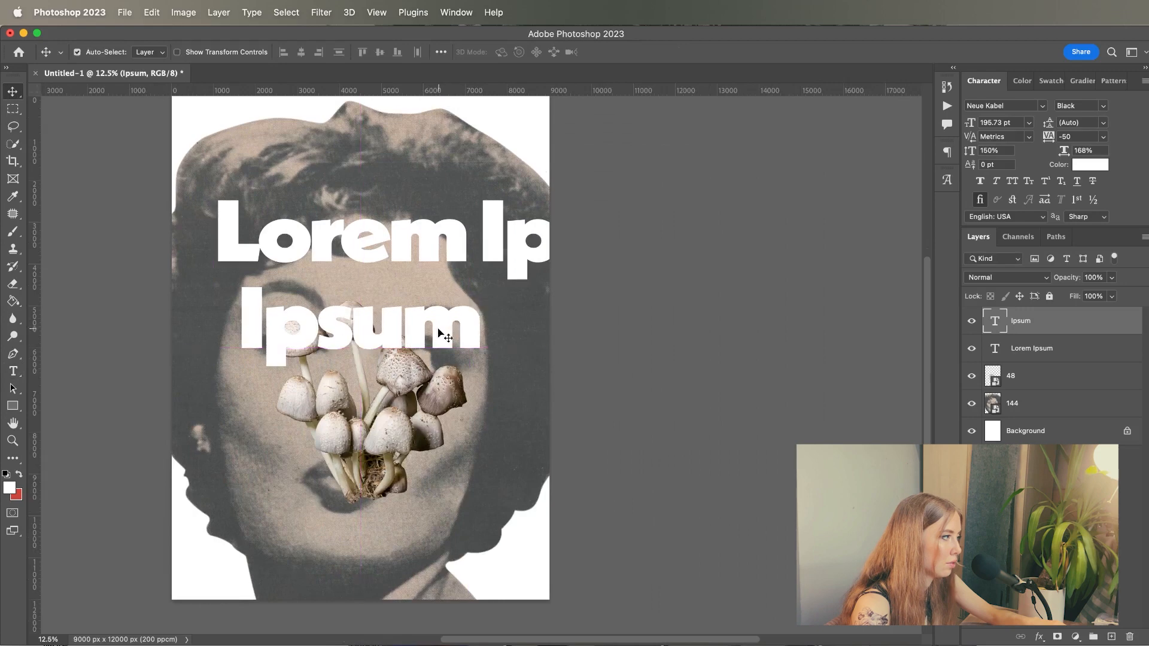
click(13, 372)
click(13, 91)
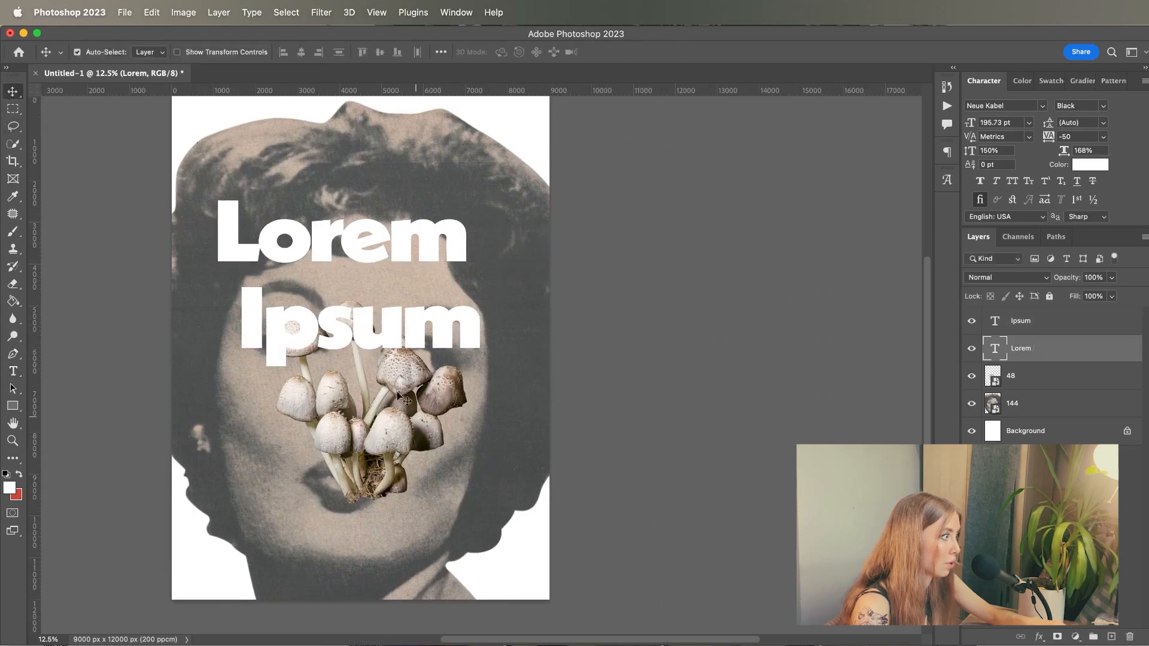
- Move "Ipsum" up and to the right so that it interlocks tightly beneath "Lorem"
drag(364, 328, 432, 297)
scroll(409, 309, left, 5)
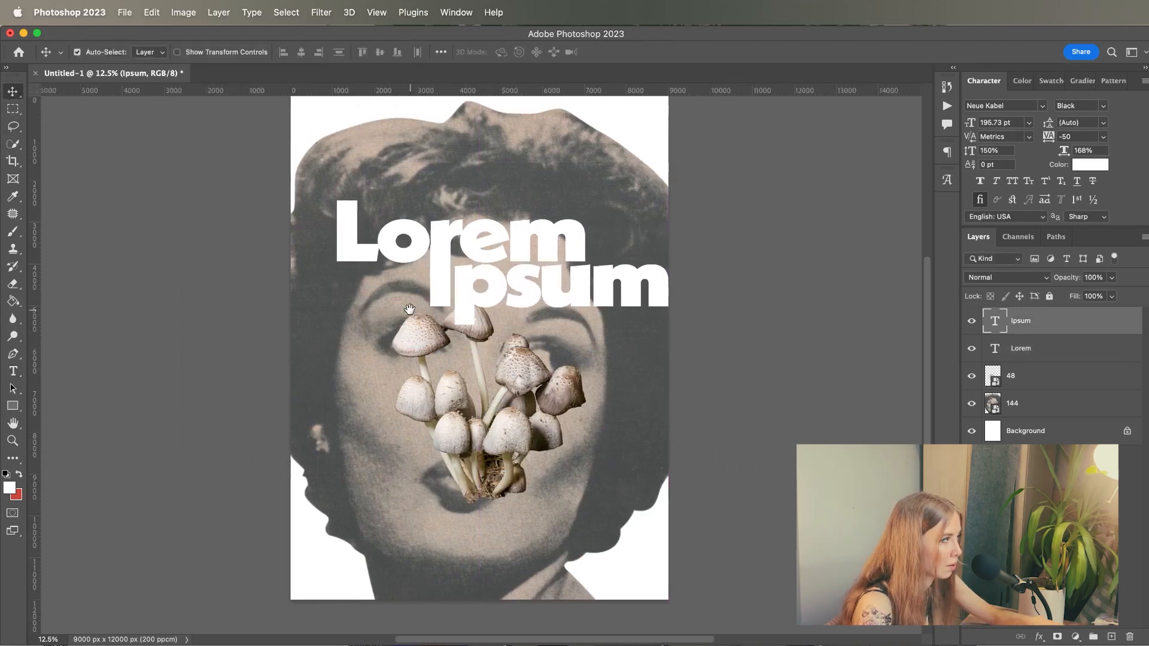
scroll(410, 310, up, 3)
scroll(410, 310, down, 3)
key(super+plus)
key(super+comma)
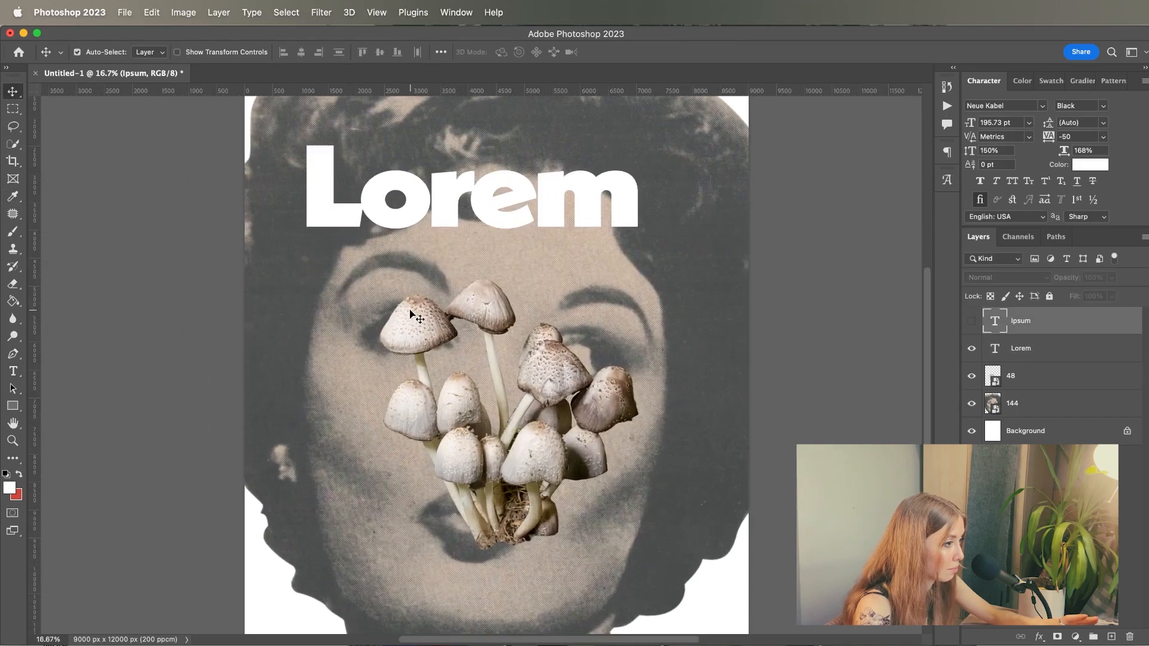
click(971, 322)
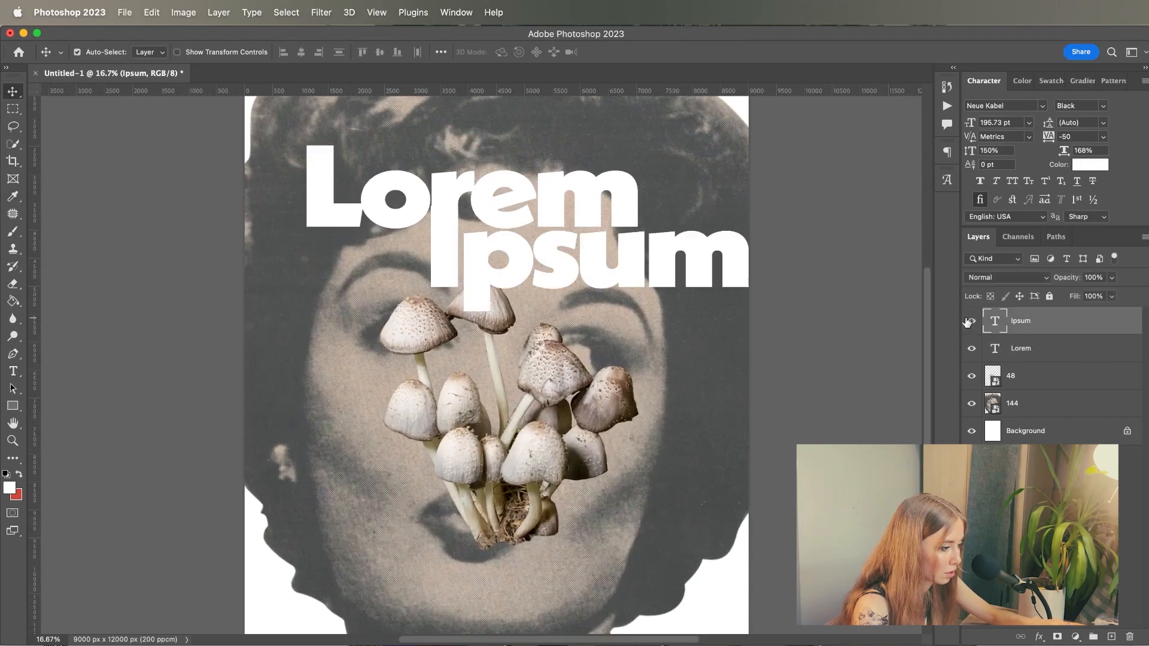
- Select the "Lorem" and "Ipsum" layers together and move them up over the woman's hair
click(1021, 348)
key(x)
key(super+minus)
key(super+minus)
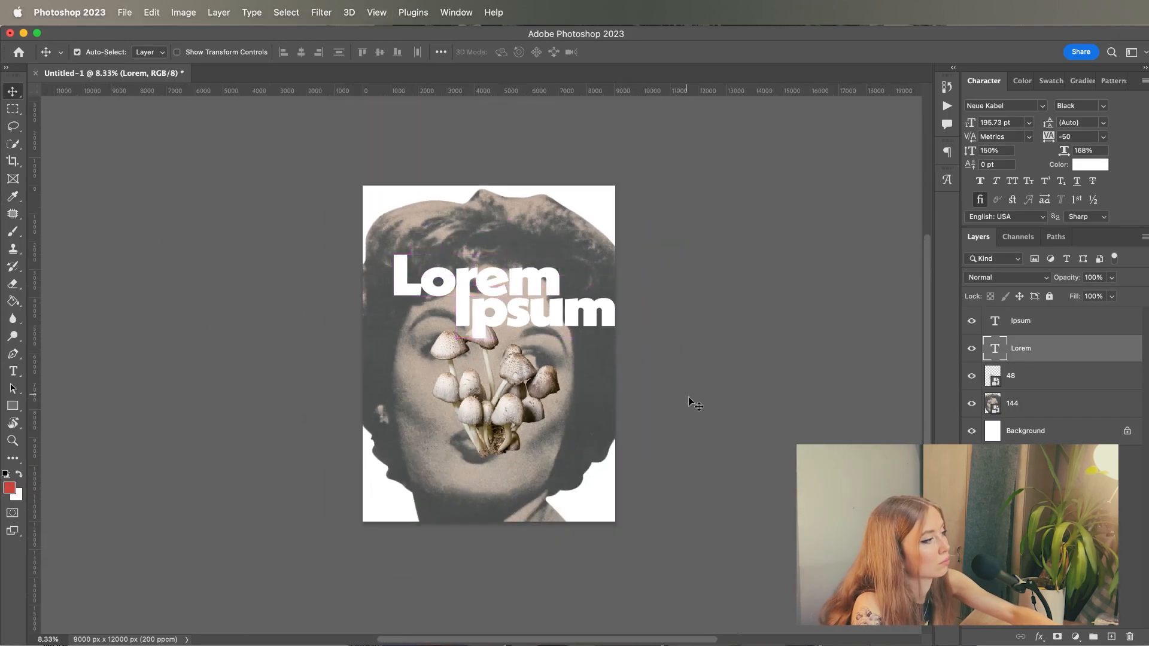
key(super+plus)
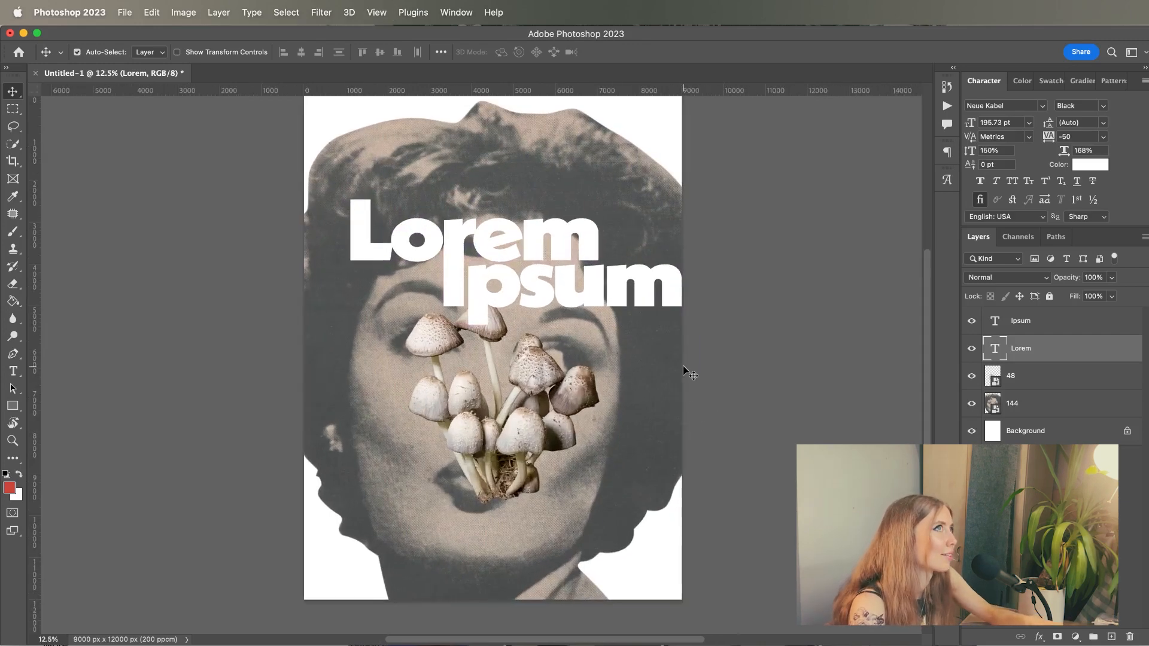
shift+click(1033, 332)
drag(549, 291, 530, 222)
click(757, 442)
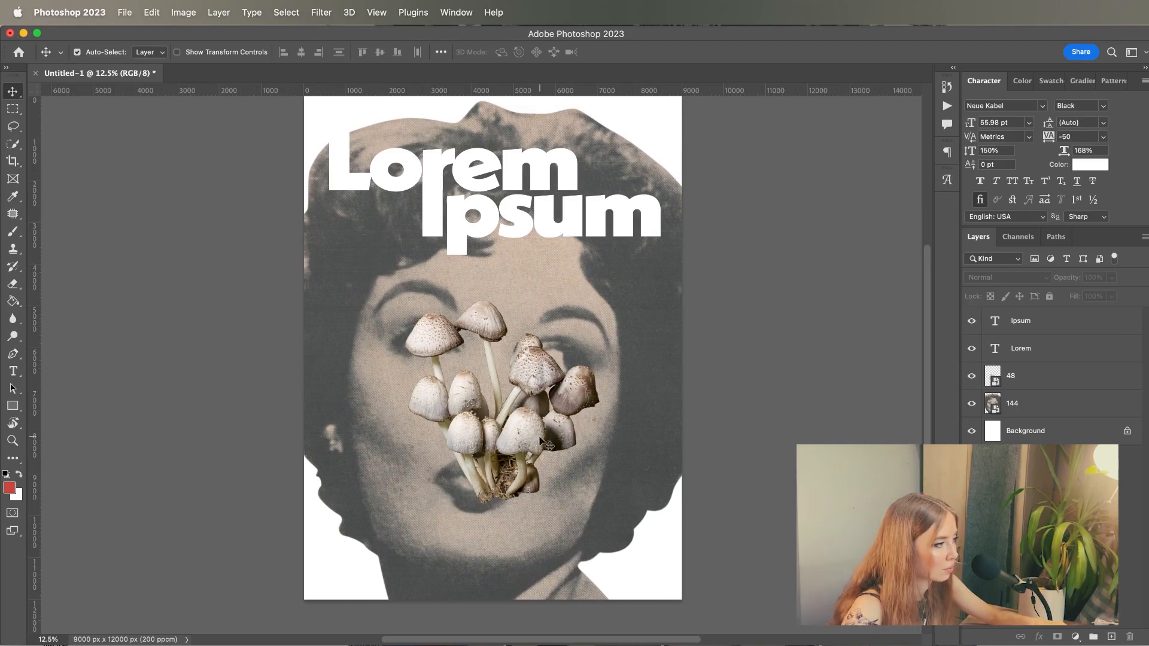
- Start a Pen path on the 48 cluster, tracing up between the stems from the base to the leaning speckled cap
click(571, 374)
key(super+equal)
click(13, 355)
drag(626, 517, 471, 362)
key(super+equal)
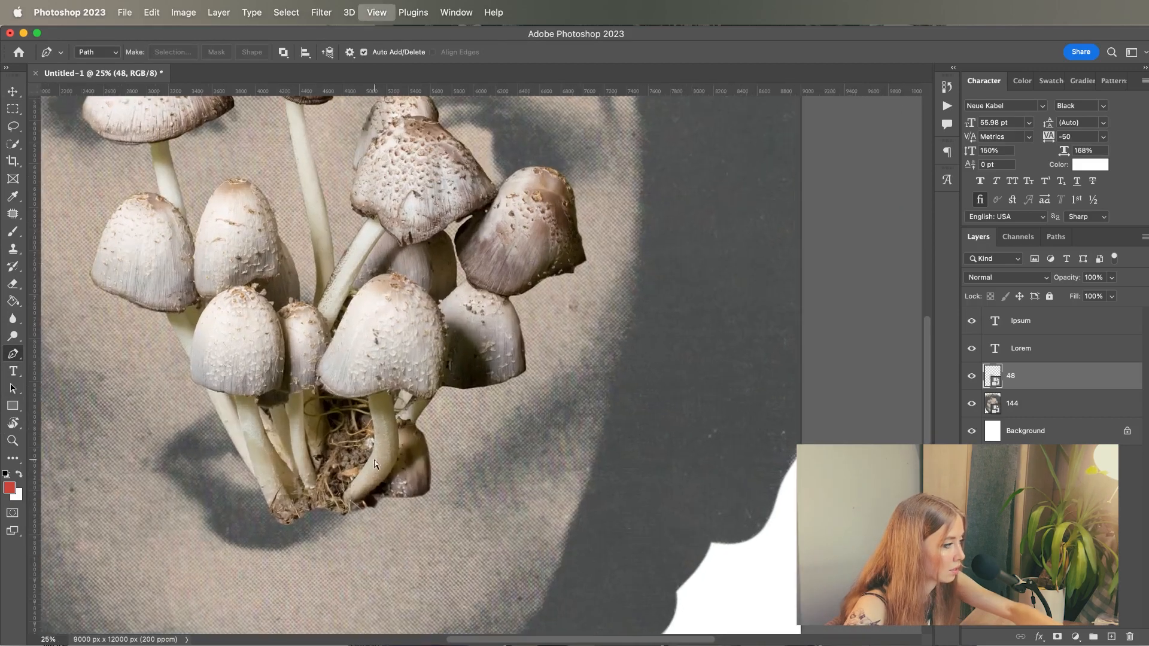
scroll(473, 473, left, 5)
drag(500, 551, 489, 446)
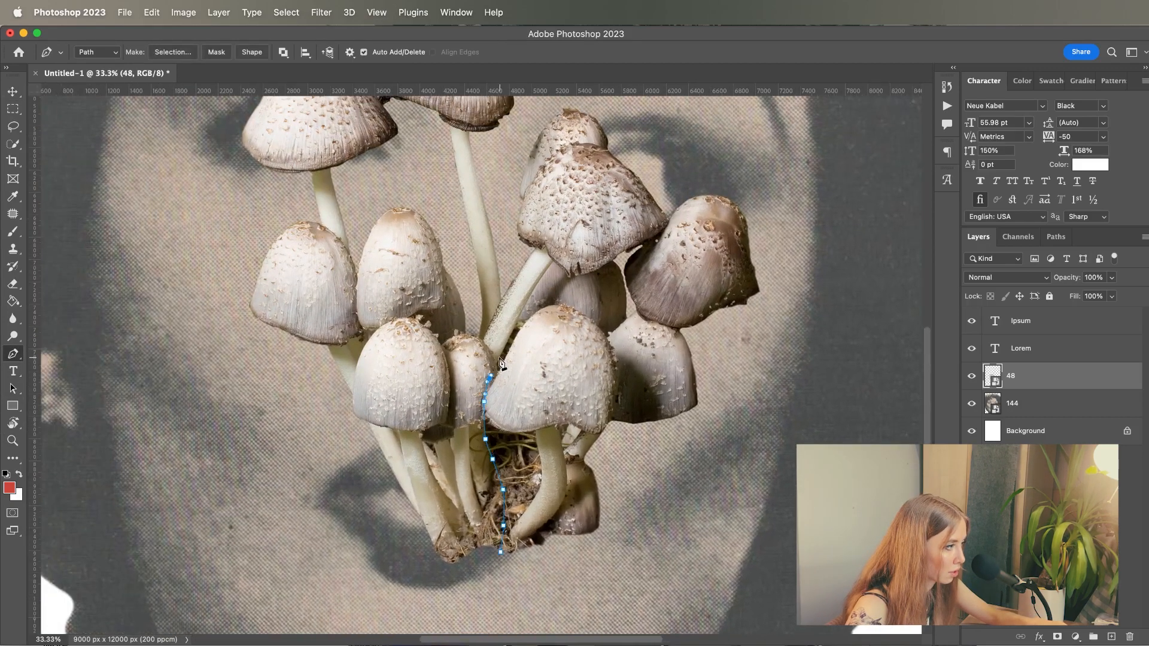
drag(508, 333, 514, 322)
drag(514, 321, 508, 528)
key(super+equal)
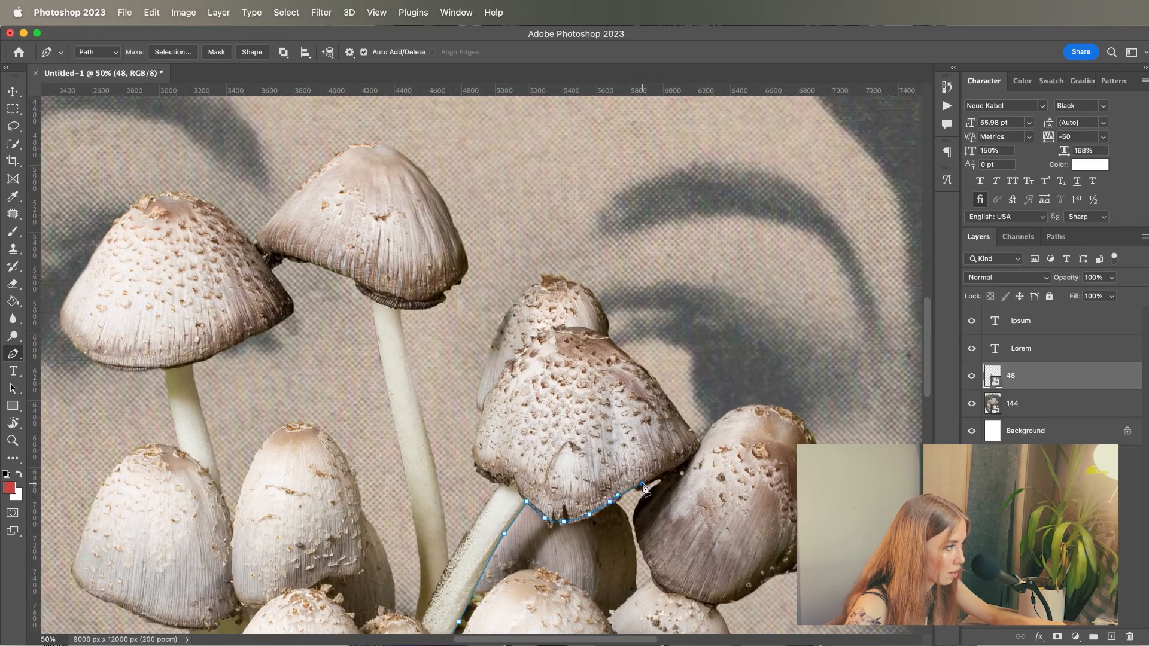
- Close the path around the right-hand mushrooms down to the cluster's base and convert it to a selection
click(710, 386)
click(801, 345)
click(849, 374)
key(super+minus)
key(super+minus)
drag(838, 425, 881, 270)
click(717, 263)
drag(716, 313, 713, 317)
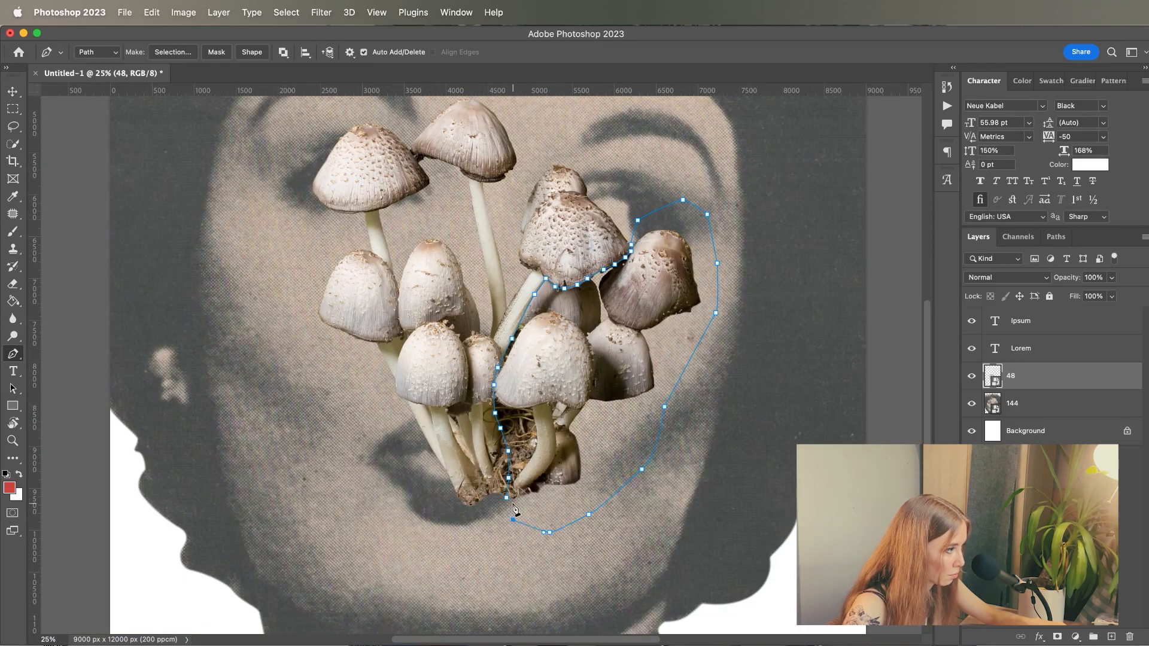
right_click(618, 396)
click(631, 472)
key(Return)
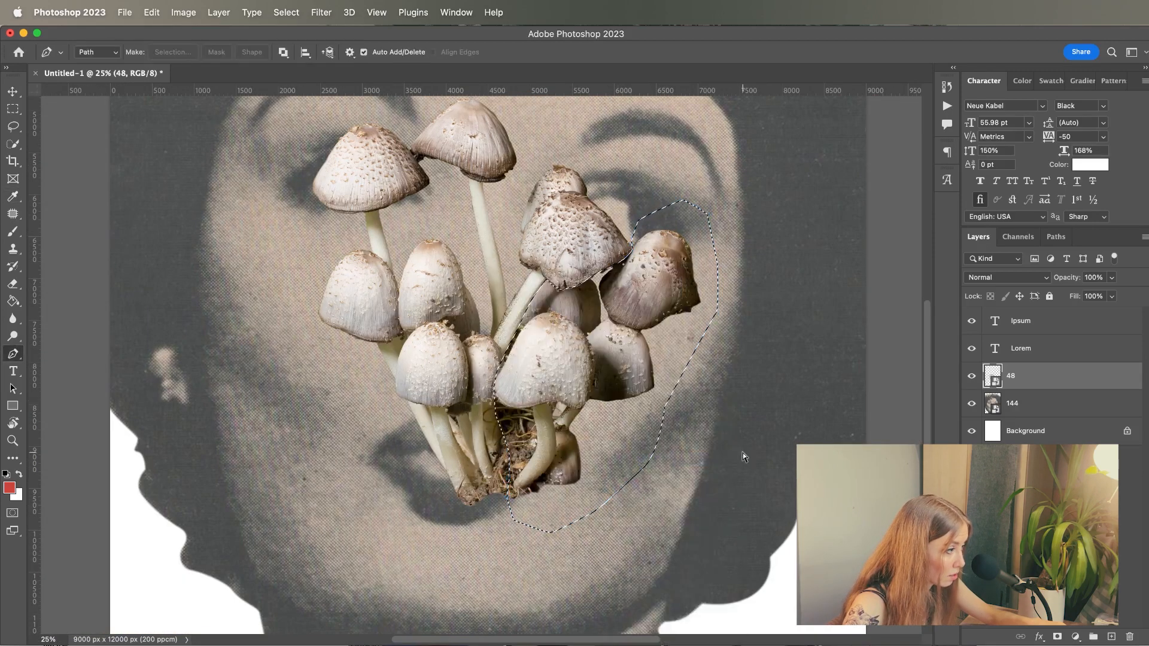
- Invert the selection, copy the remaining mushrooms to a new layer and hide the original 48 layer
key(super+shift+i)
key(super+j)
click(971, 403)
drag(567, 419, 564, 486)
key(v)
key(l)
mouse_move(510, 300)
mouse_down()
mouse_move(635, 264)
mouse_move(509, 329)
mouse_move(565, 331)
mouse_move(505, 366)
mouse_move(608, 232)
mouse_move(508, 329)
mouse_move(562, 304)
mouse_up()
key(v)
key(super+j)
key(super+z)
key(super+z)
key(super+z)
- Lasso the leaning speckled mushroom and copy it to its own layer, shifted up and to the right
key(l)
key(v)
key(super+j)
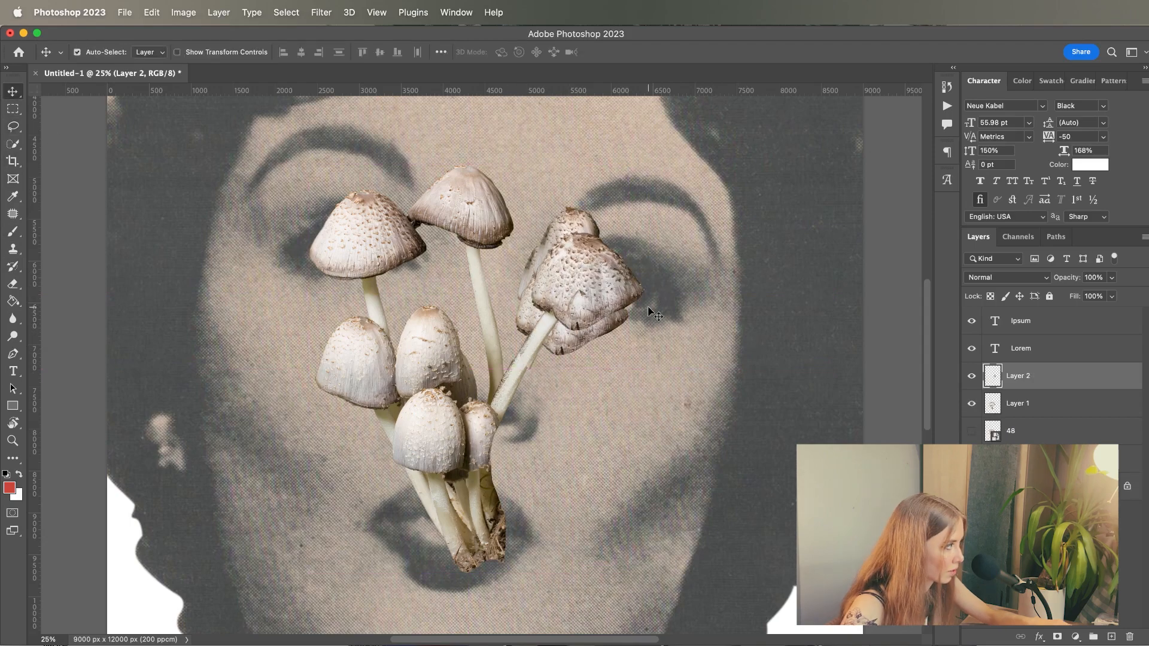
- Erase the old speckled cap from the trimmed cluster layer, leaving only its shifted copy visible
key(super+equal)
key(super+equal)
scroll(476, 407, right, 5)
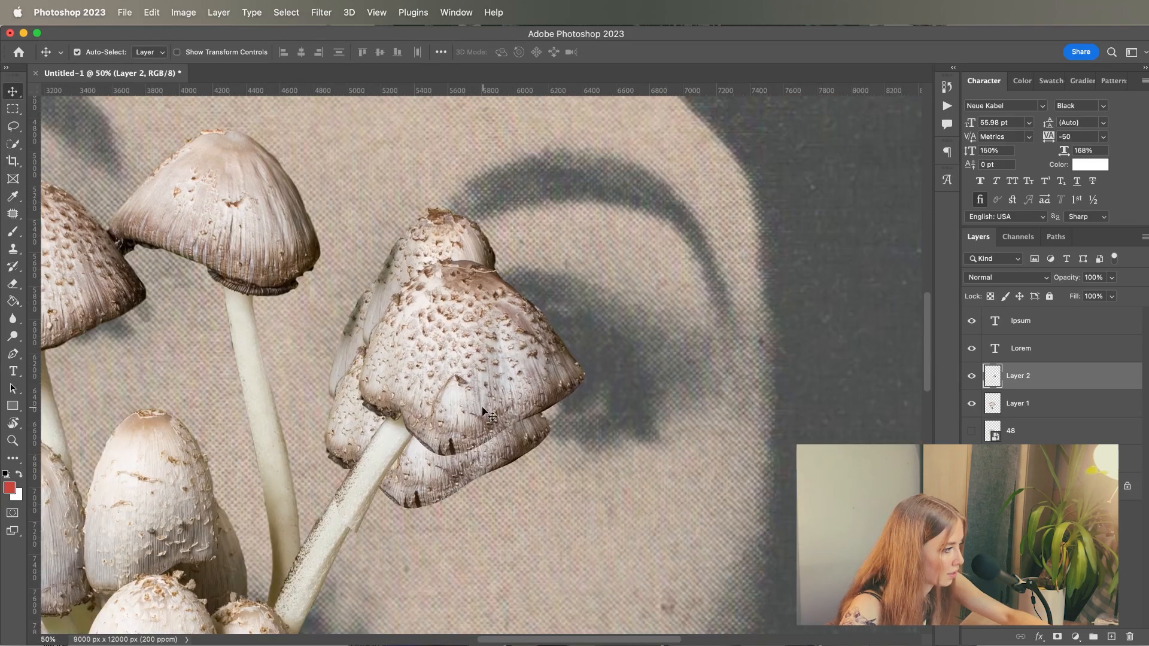
click(438, 474)
click(13, 284)
key(bracketleft)
key(bracketleft)
key(bracketleft)
key(bracketleft)
click(97, 52)
click(50, 174)
mouse_move(395, 488)
mouse_down()
mouse_move(467, 459)
mouse_move(439, 386)
mouse_move(332, 440)
mouse_move(419, 249)
mouse_up()
scroll(348, 573, down, 1)
- Lasso the lower stem end of the copied mushroom and distort it to line up with the stem below
click(1018, 376)
scroll(467, 383, down, 5)
scroll(466, 383, left, 4)
key(super+equal)
key(super+equal)
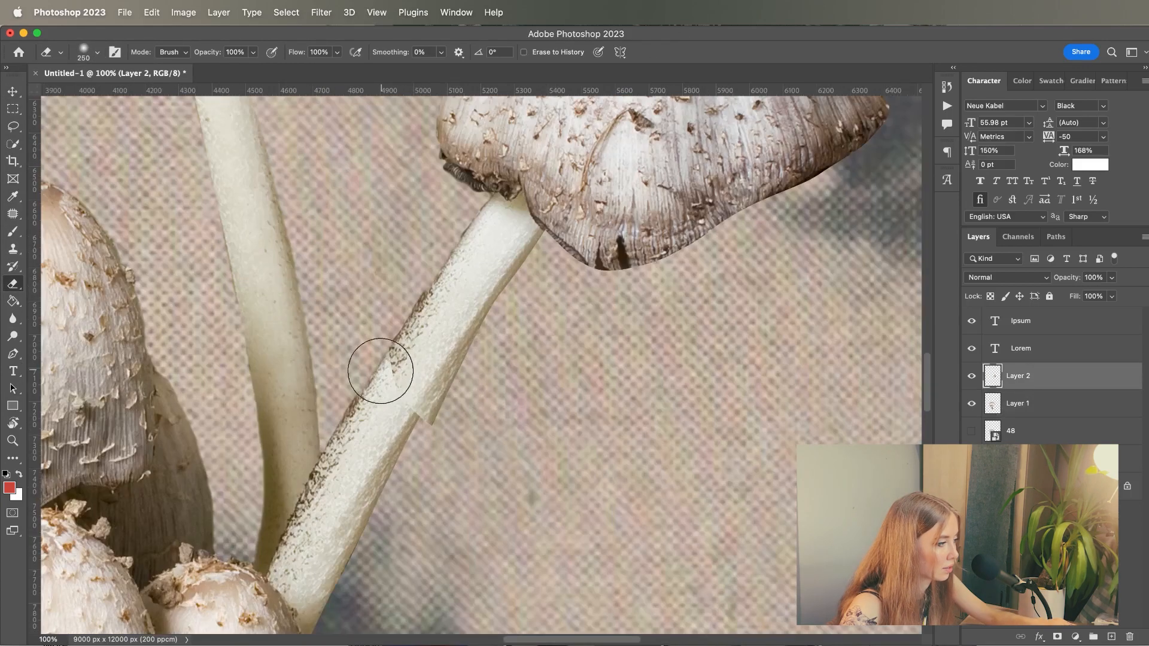
key(l)
drag(385, 402, 398, 360)
key(super+t)
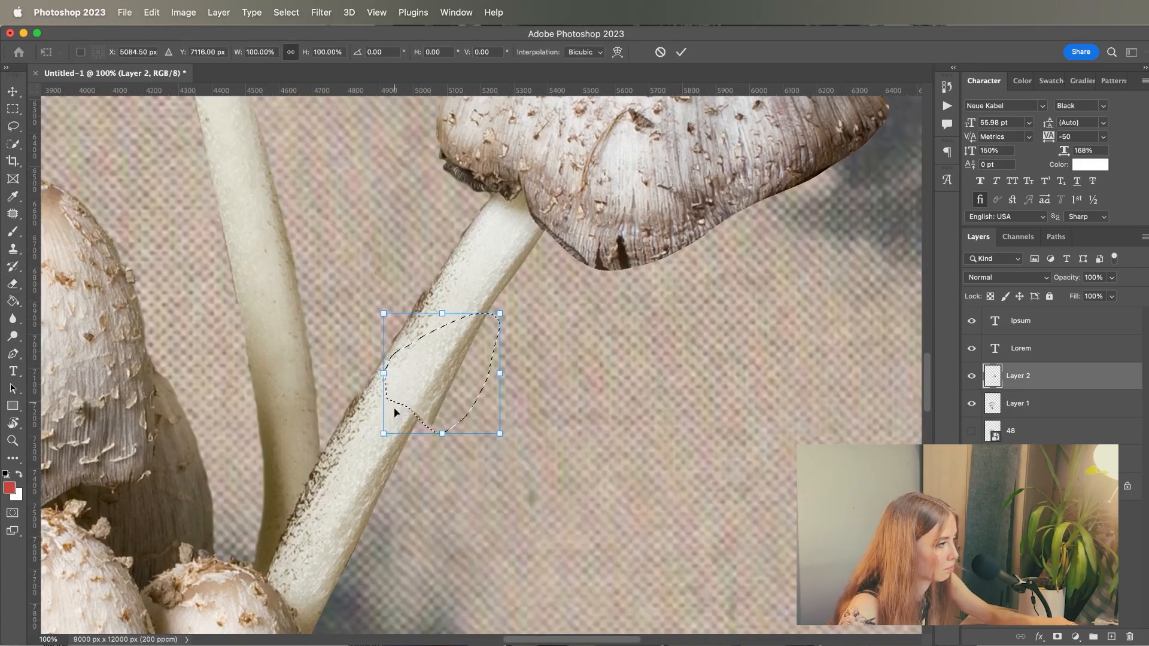
super+drag(384, 434, 366, 423)
super+drag(384, 313, 375, 308)
key(Return)
key(v)
key(super+d)
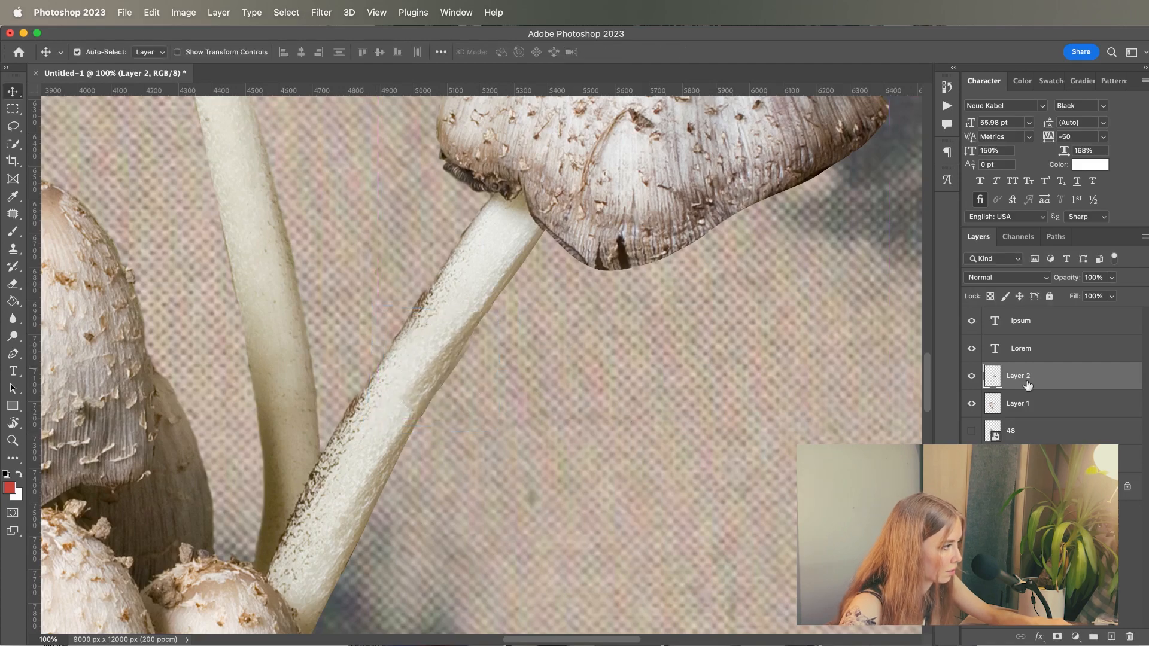
- Clean up the rejoined stem with a 100 px eraser and select both mushroom layers
key(e)
key(super+minus)
key(super+minus)
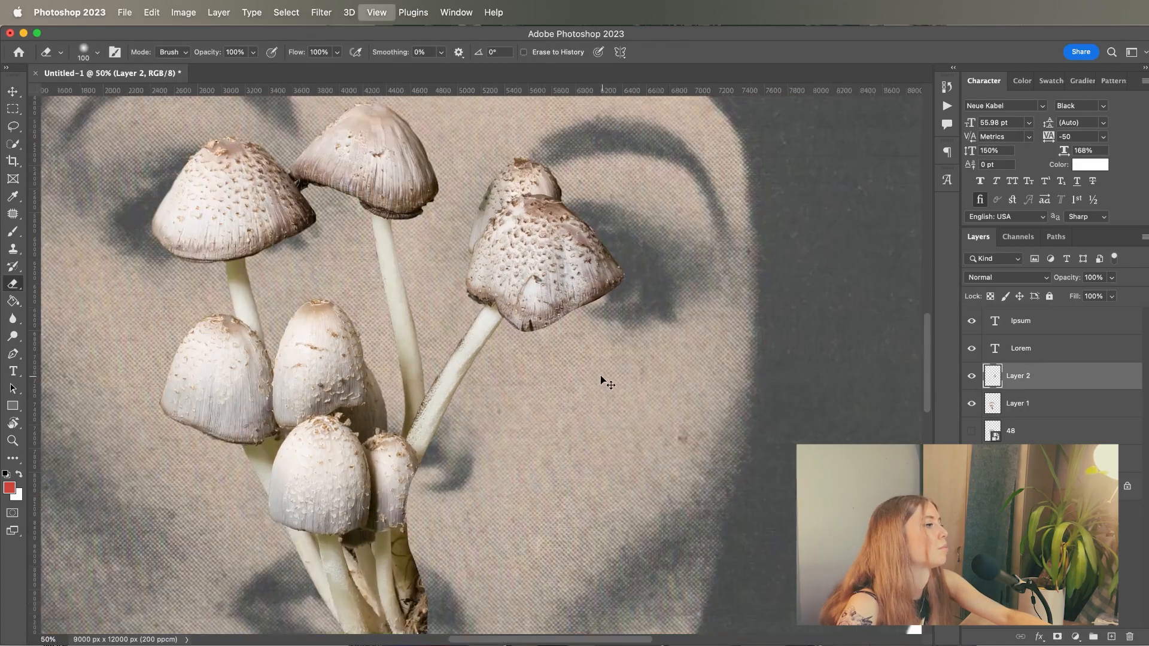
key(super+minus)
key(super+minus)
key(super+minus)
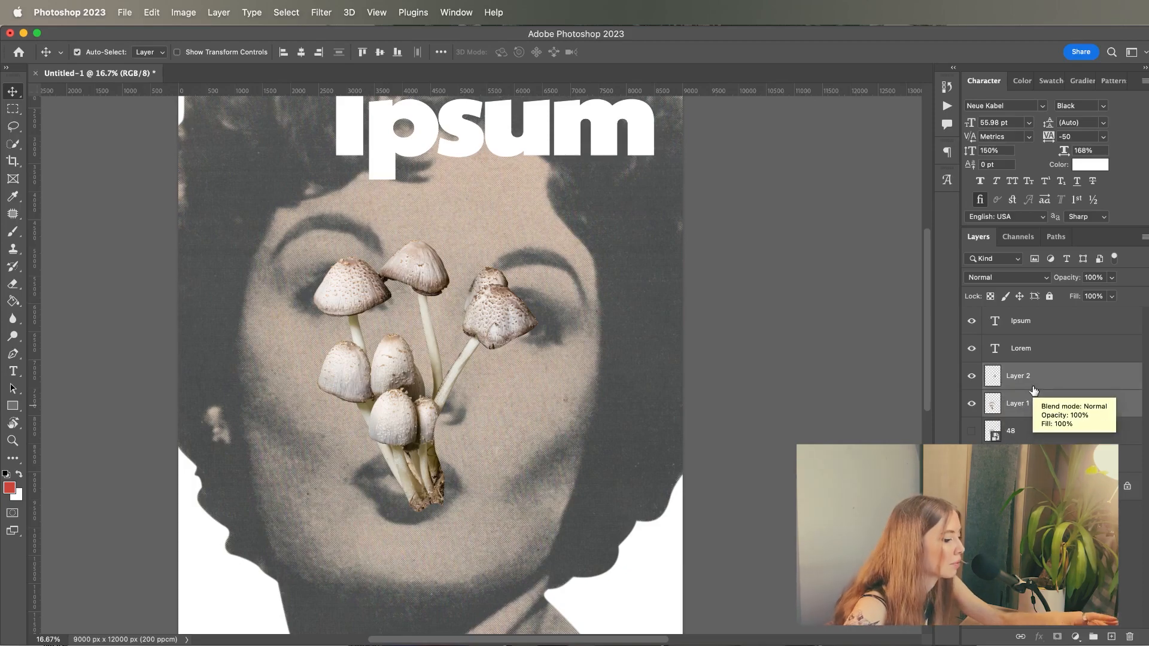
- Merge the two mushroom layers, reduce the merged layer's opacity to 46% and rotate it 2.75° with its stems over the mouth
key(cmd+e)
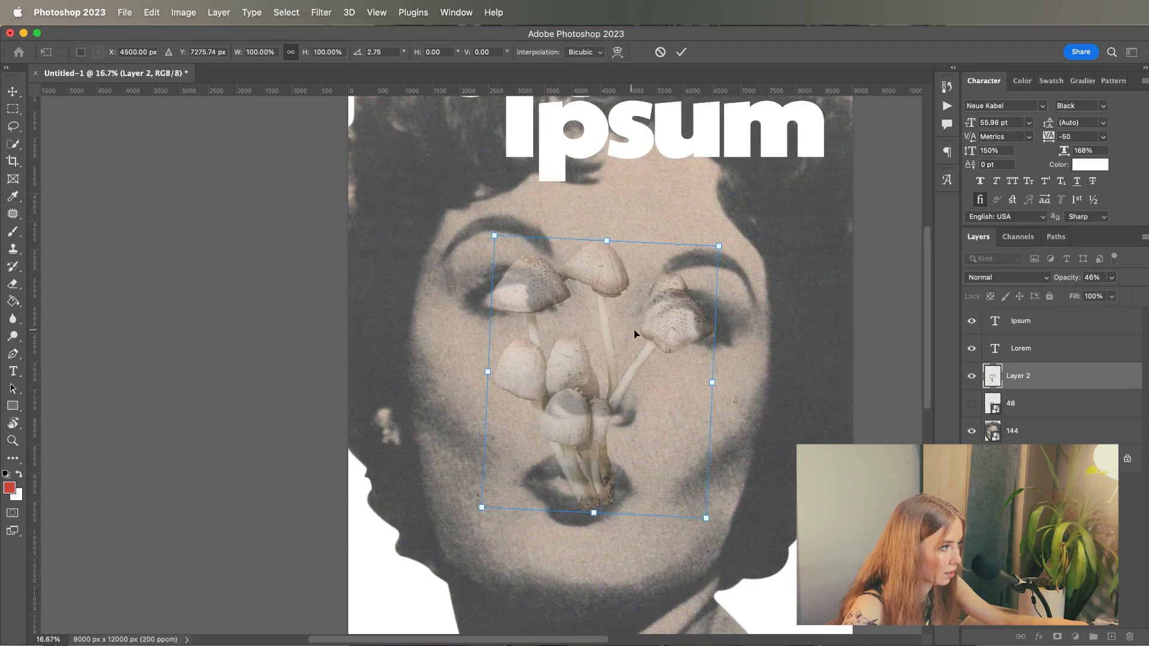
key(Return)
- Add a layer mask to the mushrooms and hide the stem bases over the lips with a 175 px black brush
key(super+plus)
key(super+plus)
key(super+plus)
drag(741, 545, 508, 356)
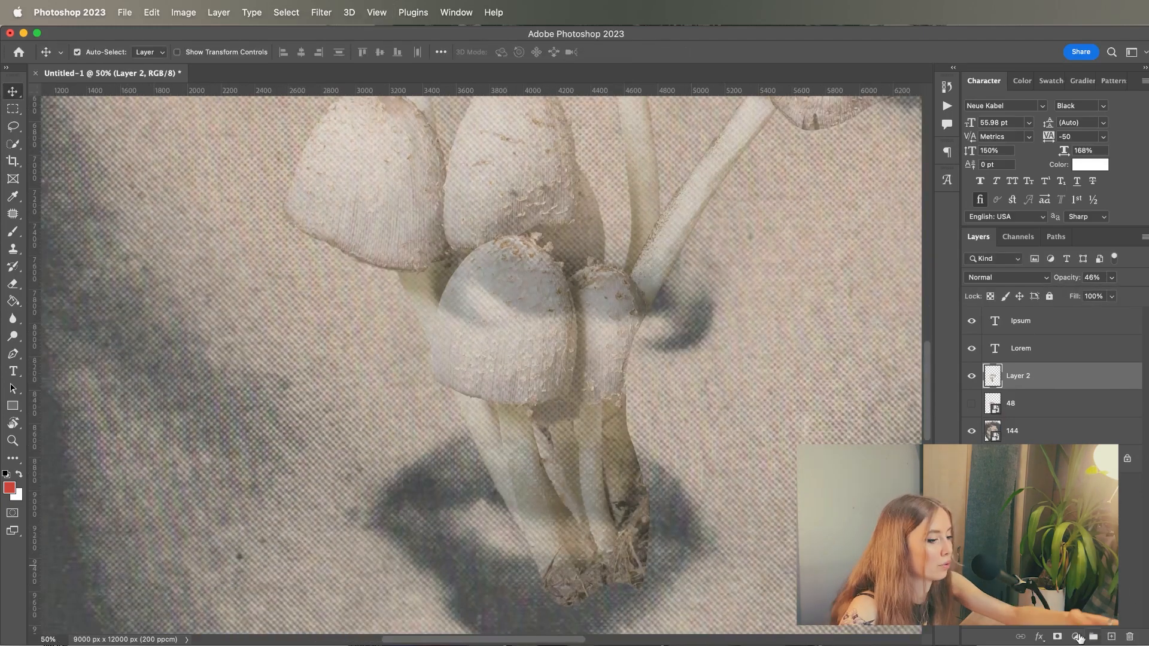
click(1056, 637)
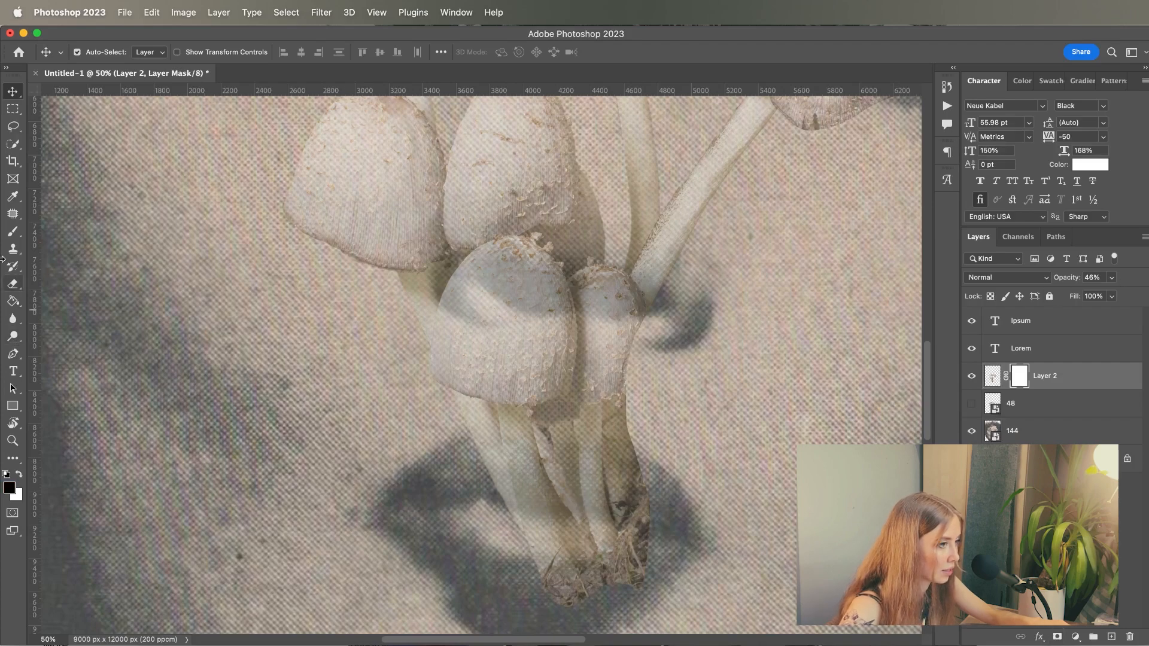
key(b)
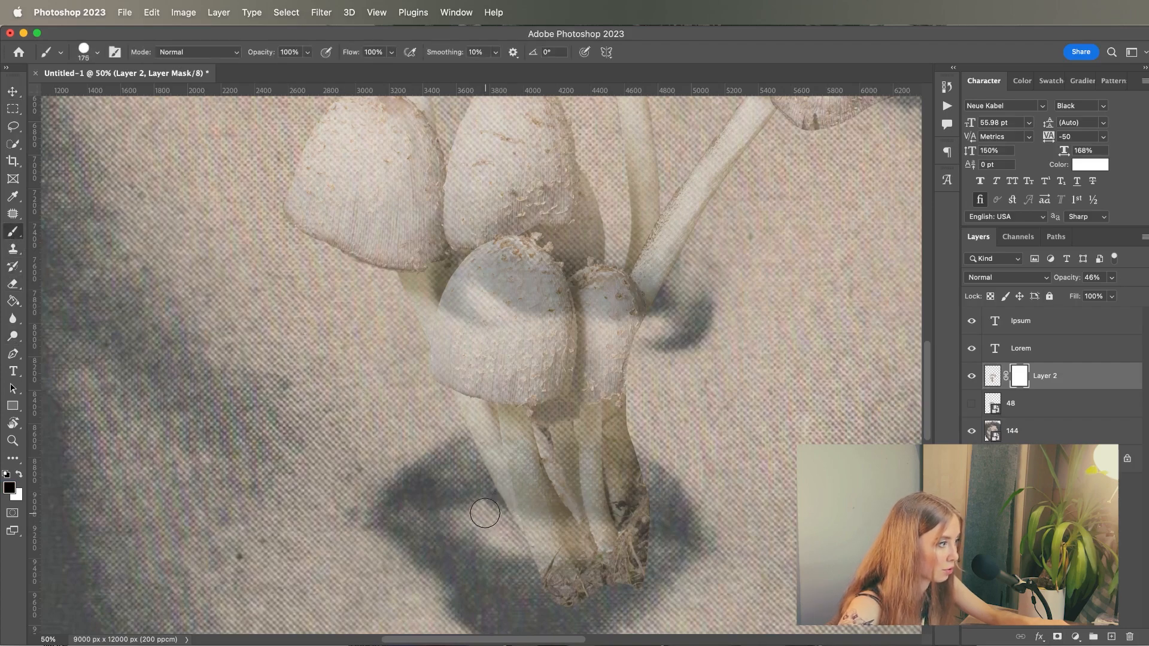
mouse_move(550, 518)
mouse_down()
mouse_move(650, 531)
mouse_move(648, 546)
mouse_move(511, 556)
mouse_move(635, 574)
mouse_move(517, 574)
mouse_up()
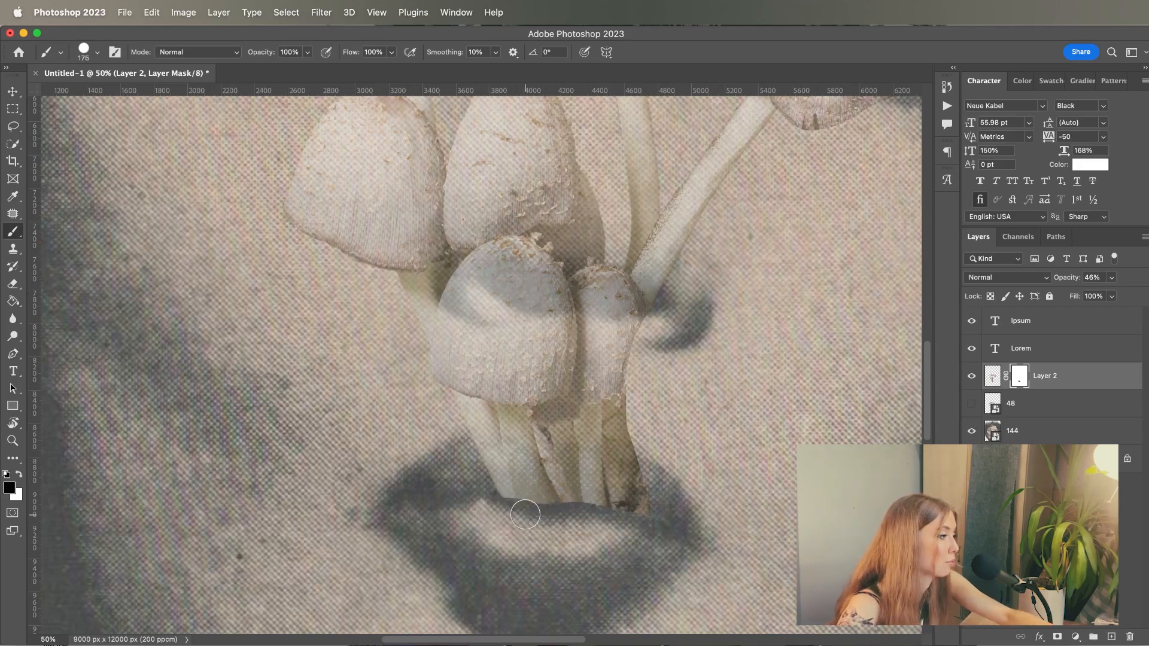
- Restore the masked mushroom layer's opacity to 100%
key(super+minus)
key(super+minus)
key(super+minus)
key(super+minus)
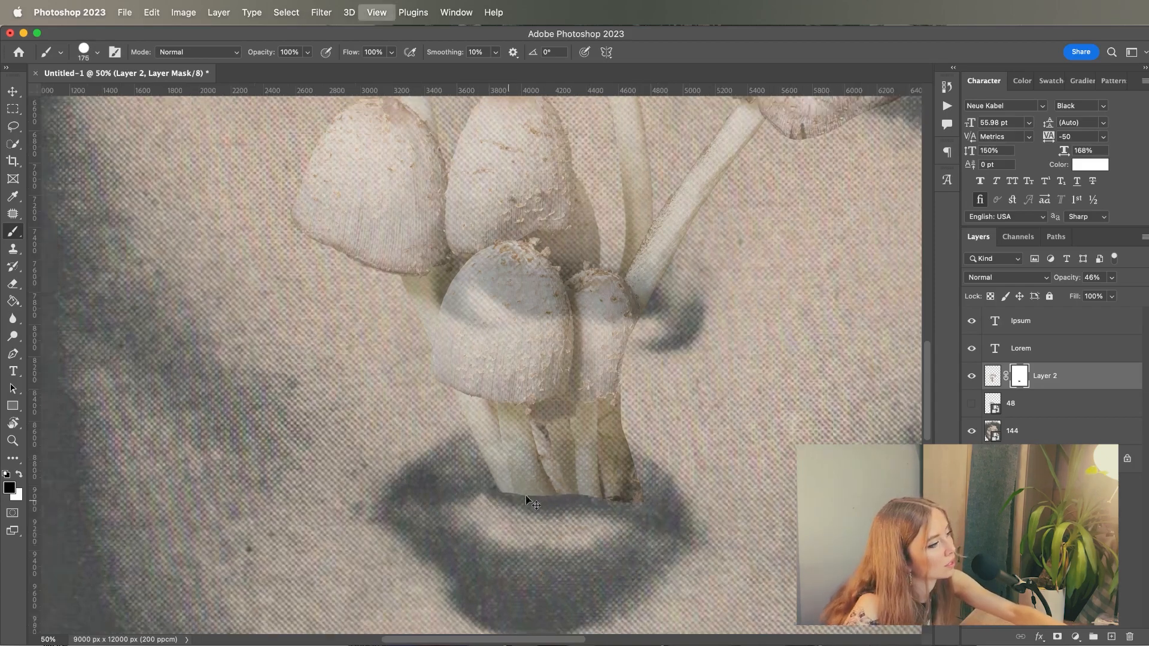
drag(629, 384, 582, 446)
key(super+plus)
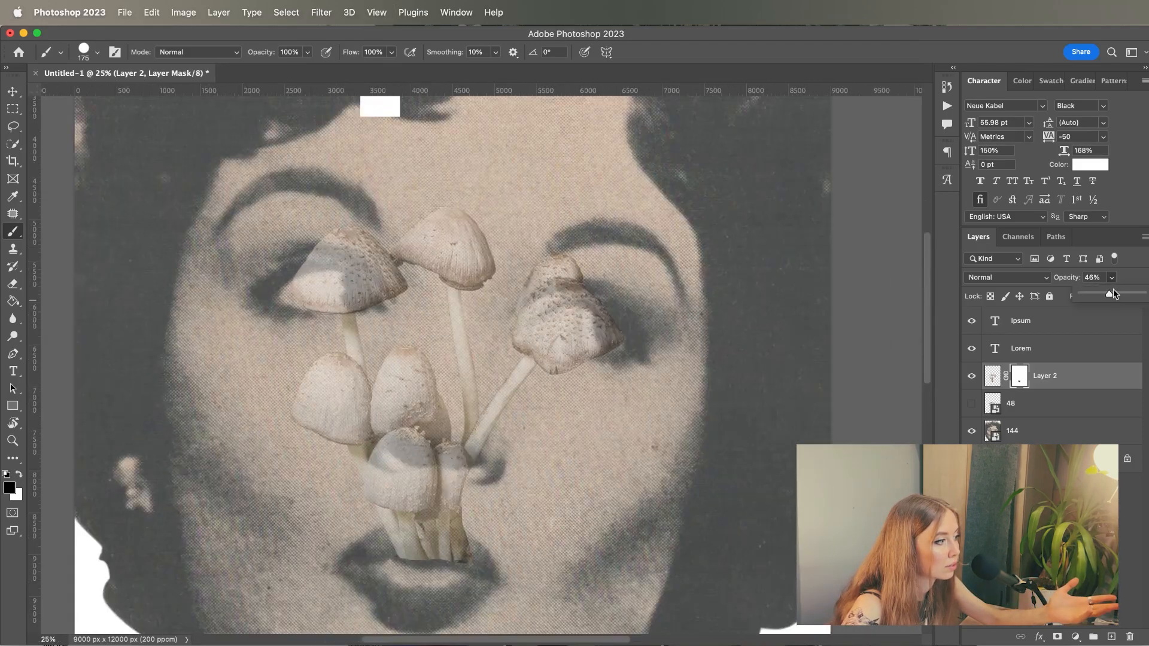
drag(1112, 278, 1142, 294)
key(v)
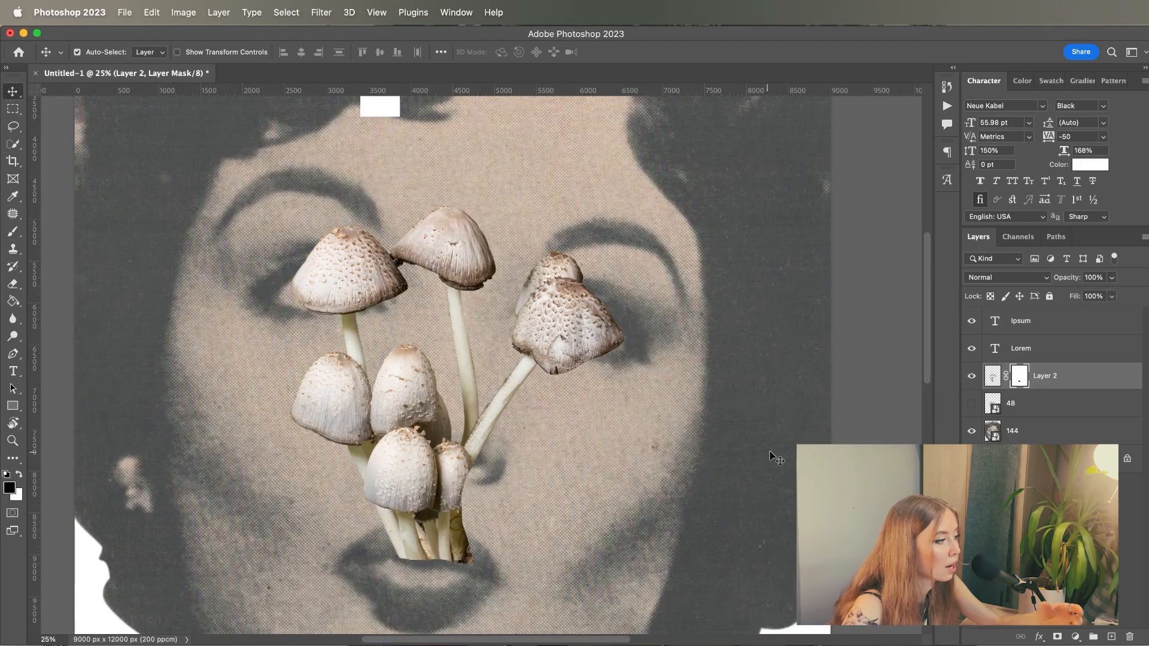
- Desaturate the mushroom image, not its mask, with a Hue/Saturation saturation of -100
key(super+minus)
key(super+minus)
key(super+plus)
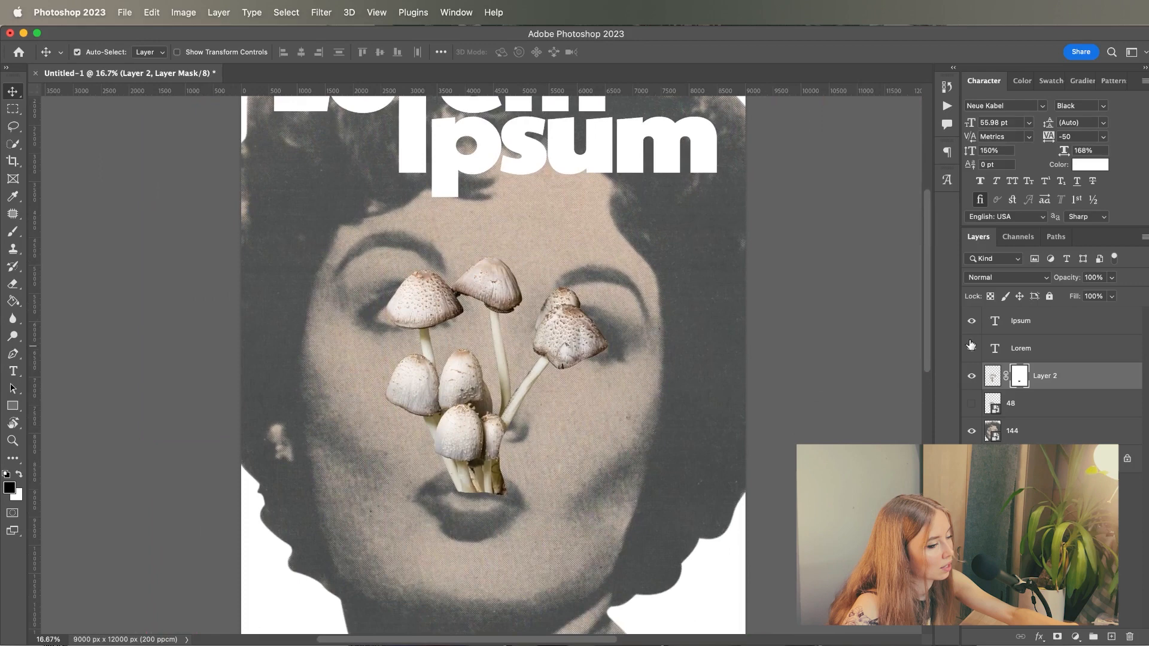
click(991, 376)
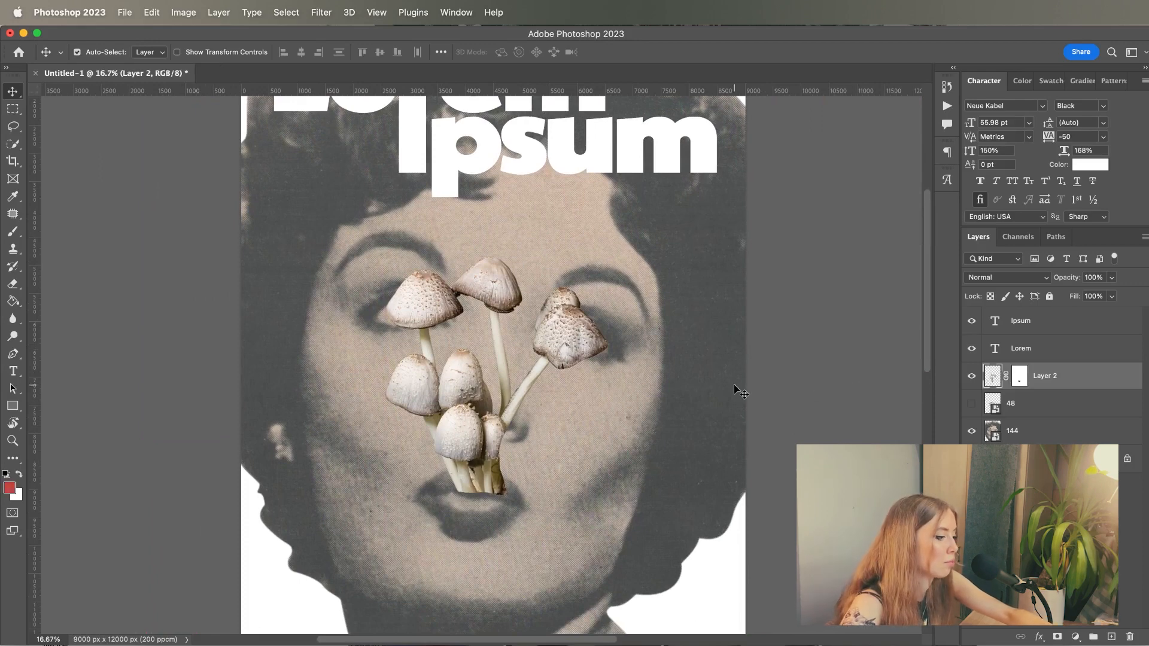
key(super+u)
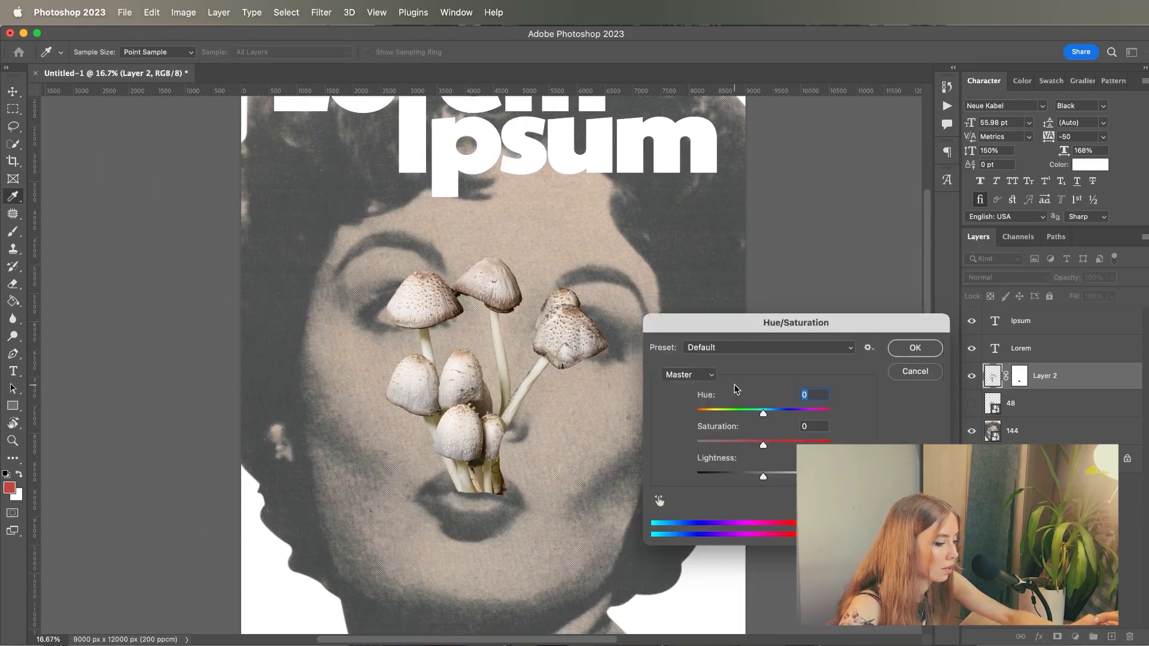
drag(763, 446, 539, 451)
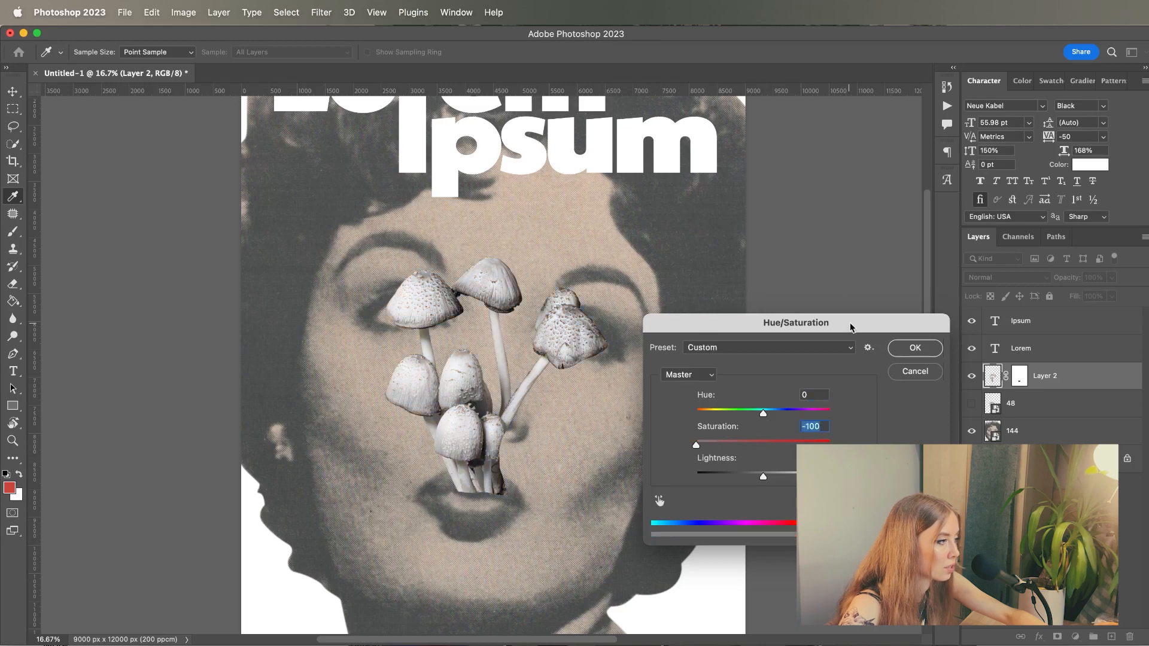
click(943, 350)
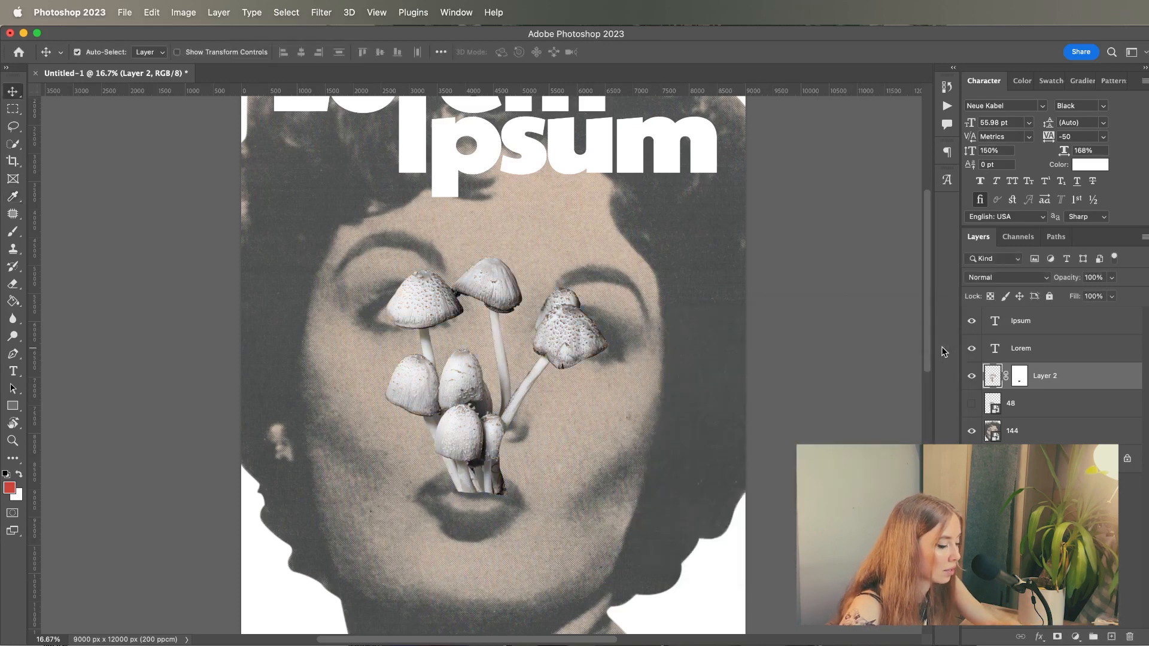
- Darken the mushrooms with Curves, setting one point to input 76, output 0 and another to about input 155, output 93
key(super+m)
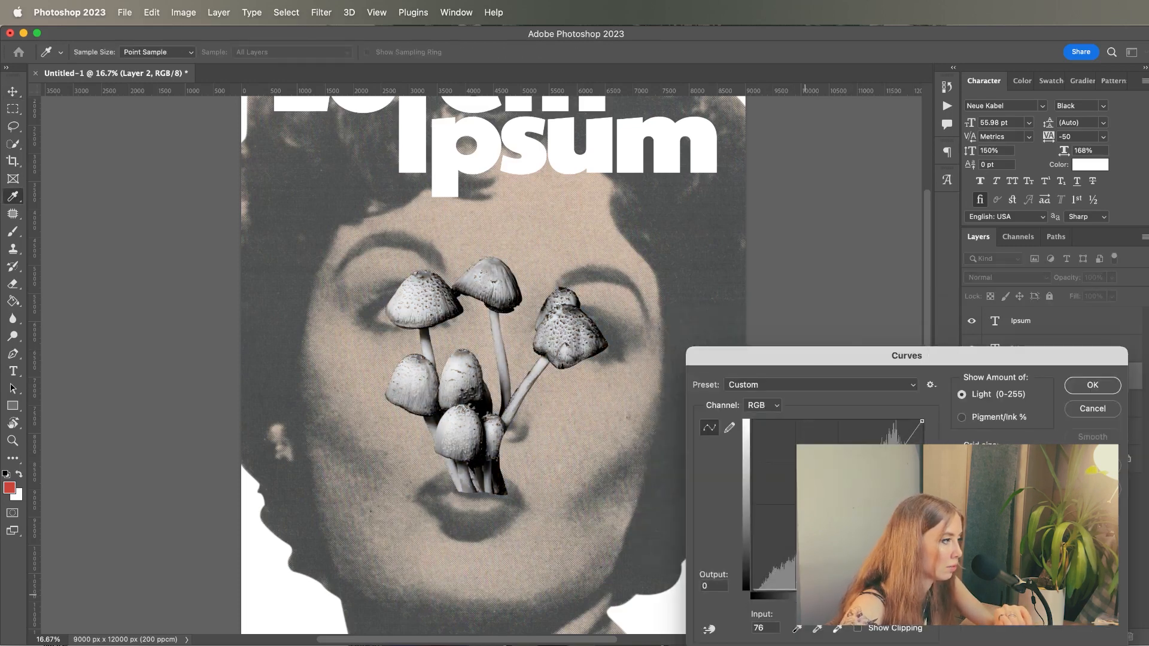
drag(856, 521, 860, 530)
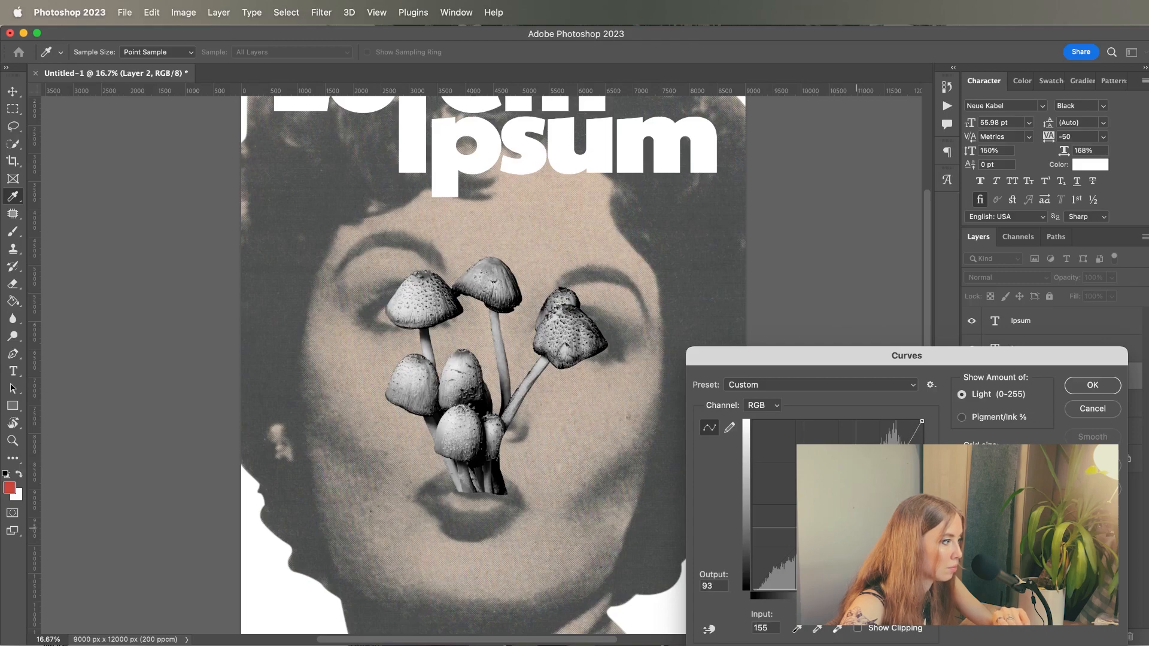
click(1086, 386)
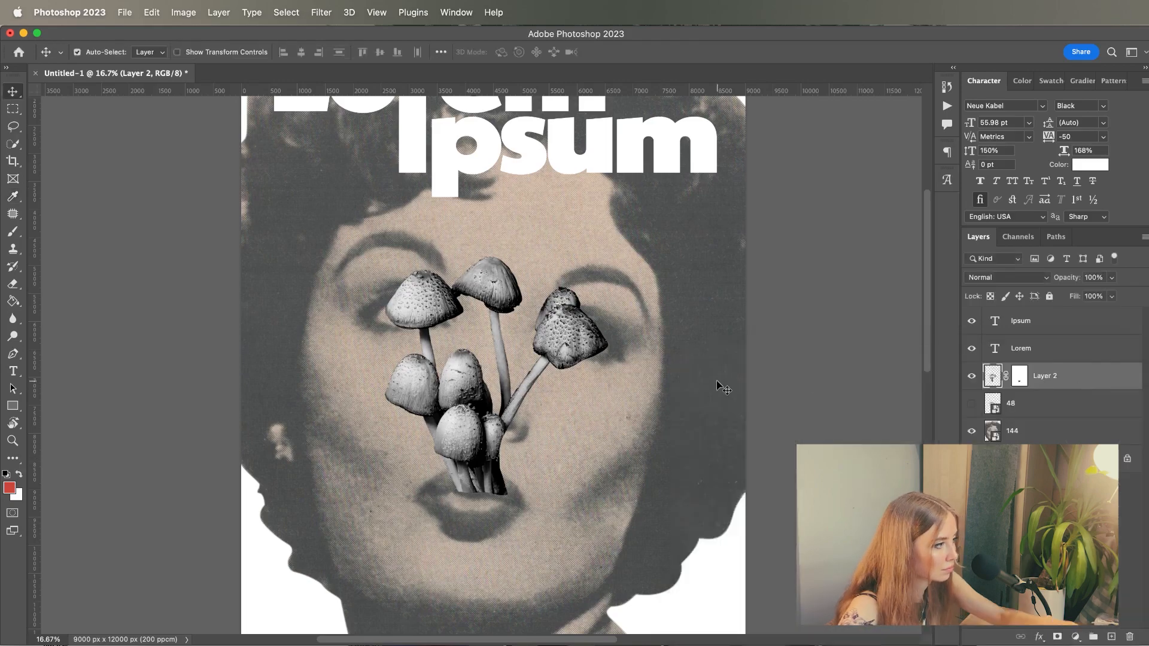
- Move the word "Ipsum" down about 6870 px so it sits over the woman's chin
key(super+minus)
key(super+minus)
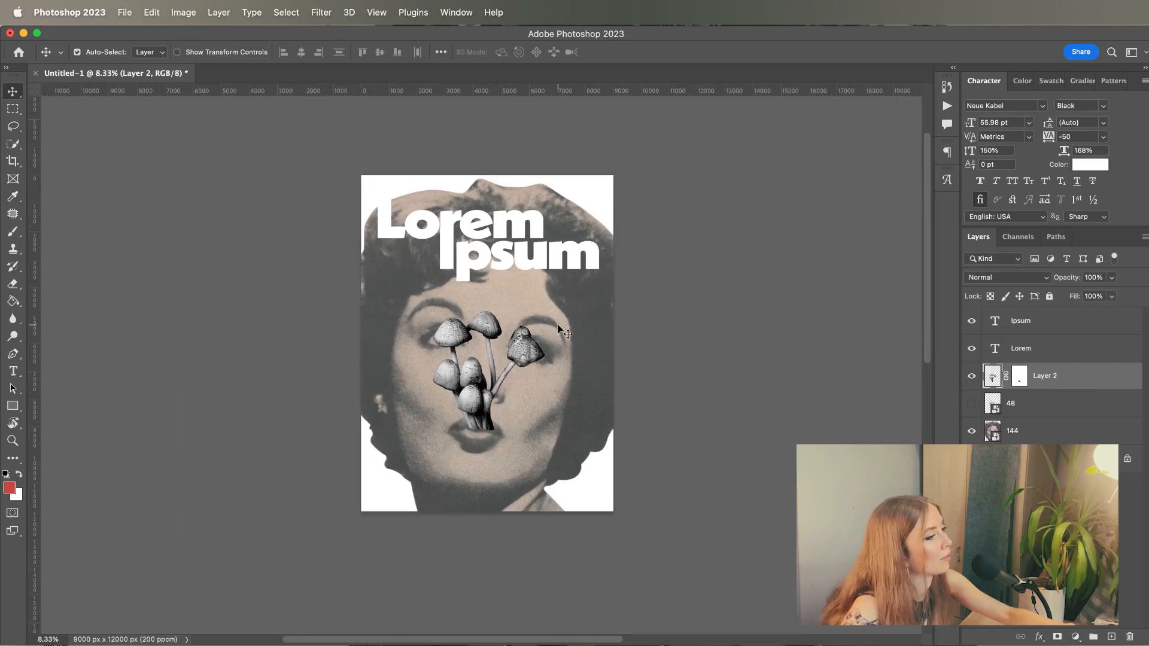
key(super+plus)
drag(599, 357, 577, 391)
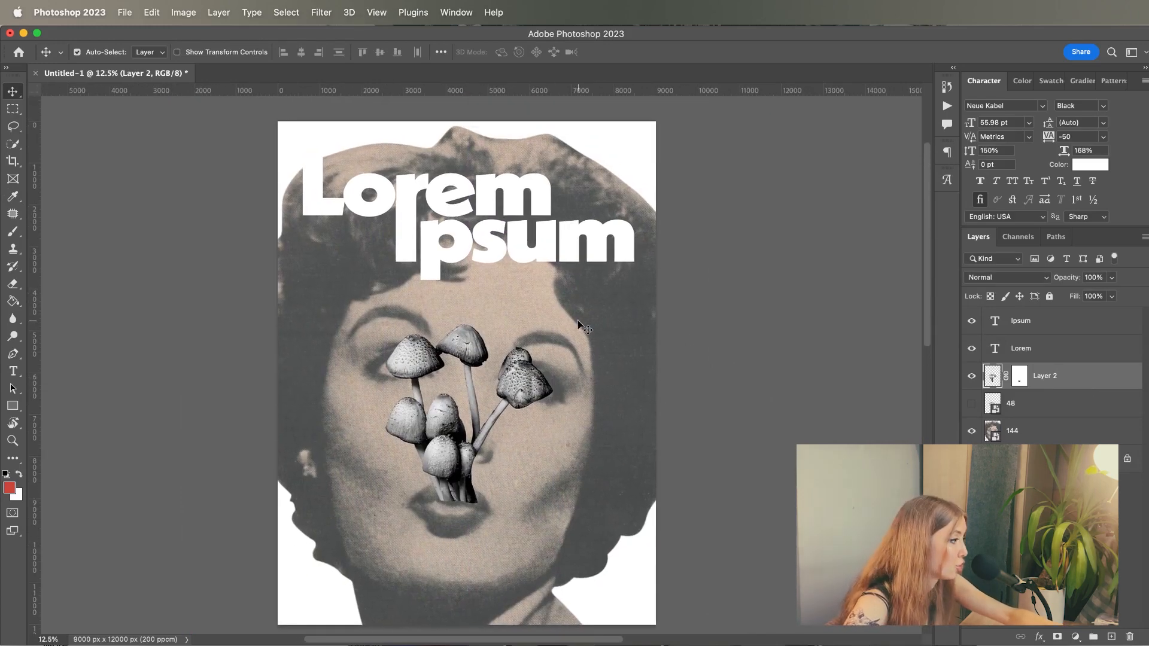
key(super+plus)
drag(522, 221, 522, 592)
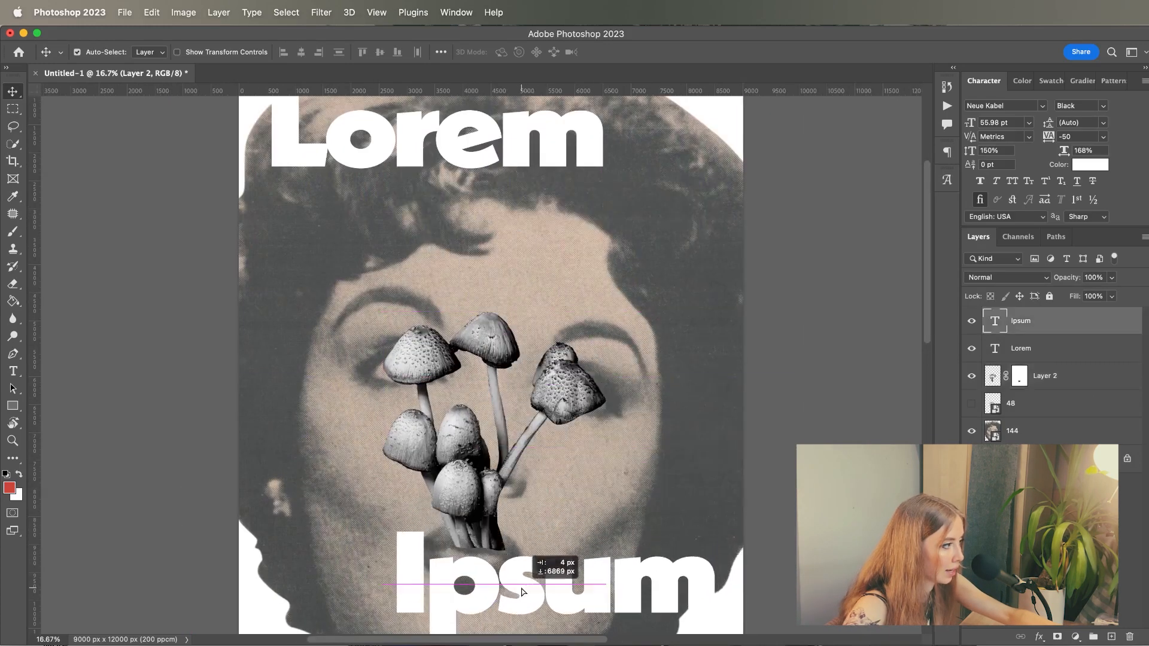
- Replace the title word "Lorem" with "Dont"
key(super+minus)
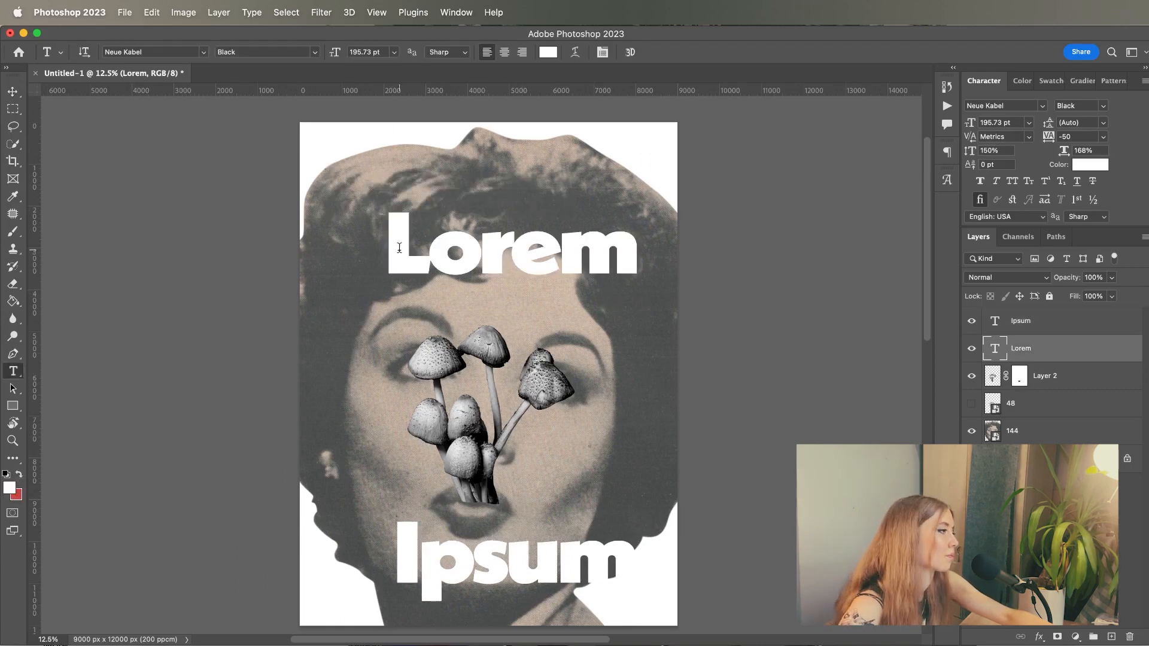
double_click(399, 247)
text(Dont)
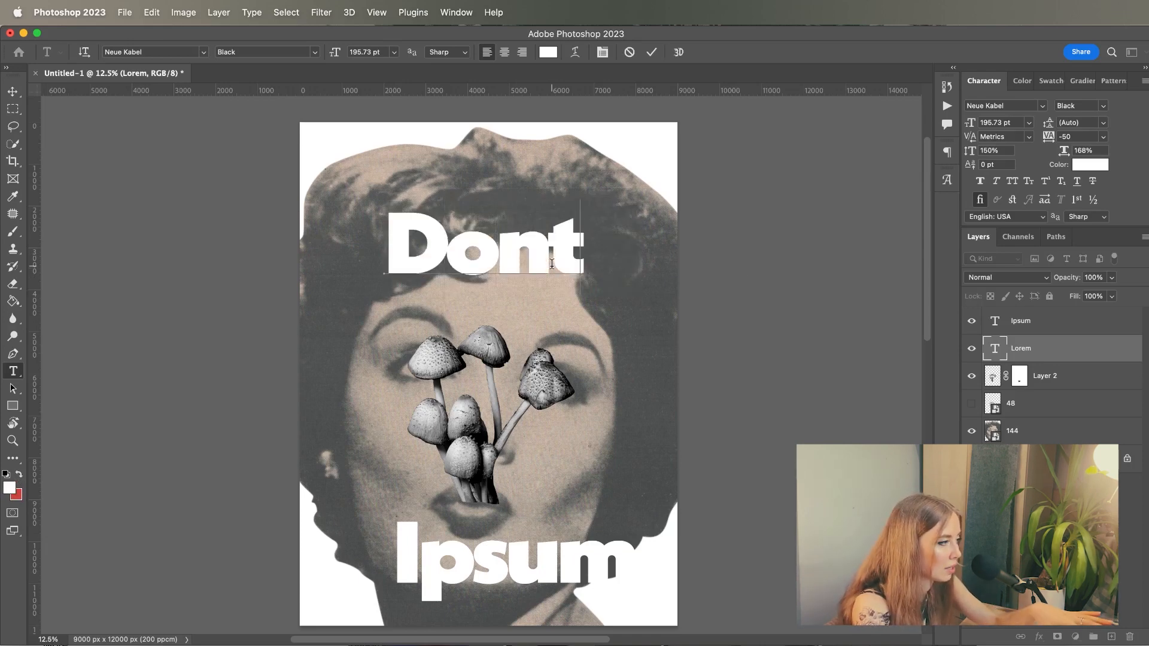
key(super+Return)
key(v)
- Replace "Ipsum" with "look" placed under "Dont", and add a duplicate below it that reads "in"
click(13, 372)
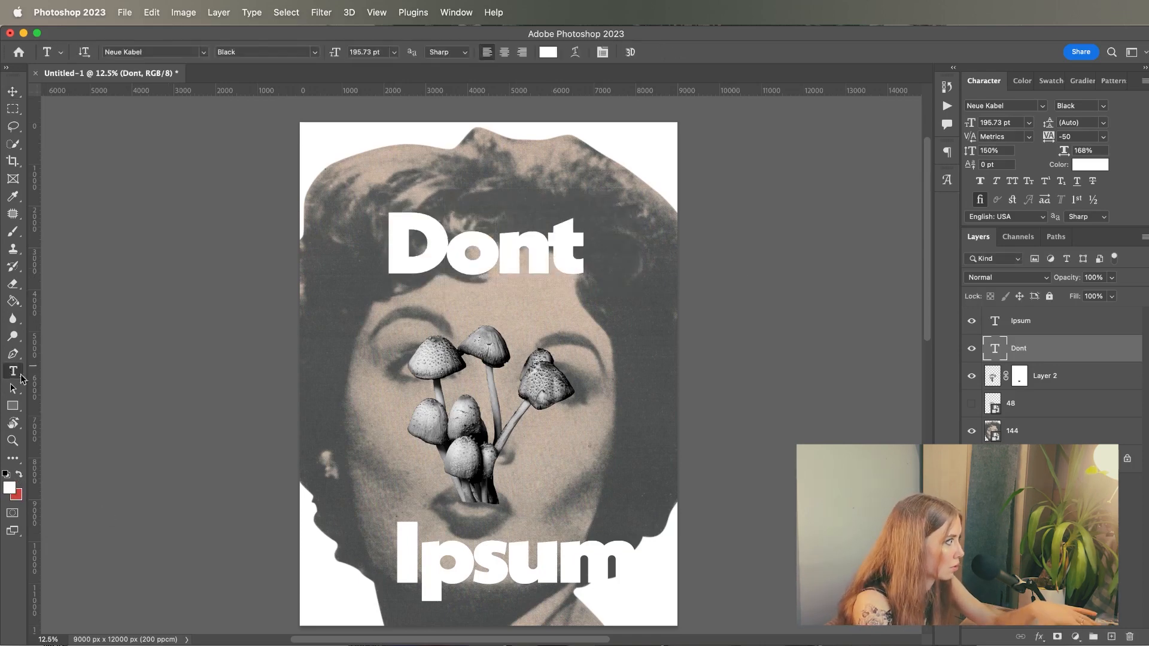
double_click(458, 549)
text(Ioo)
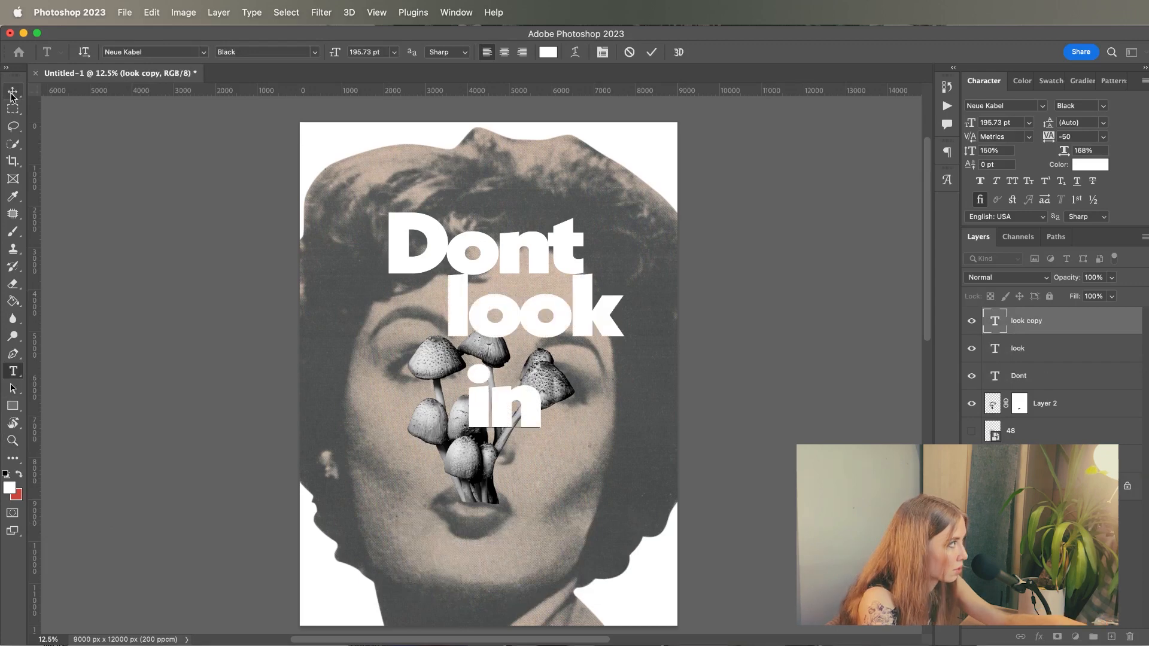
key(super+Return)
key(v)
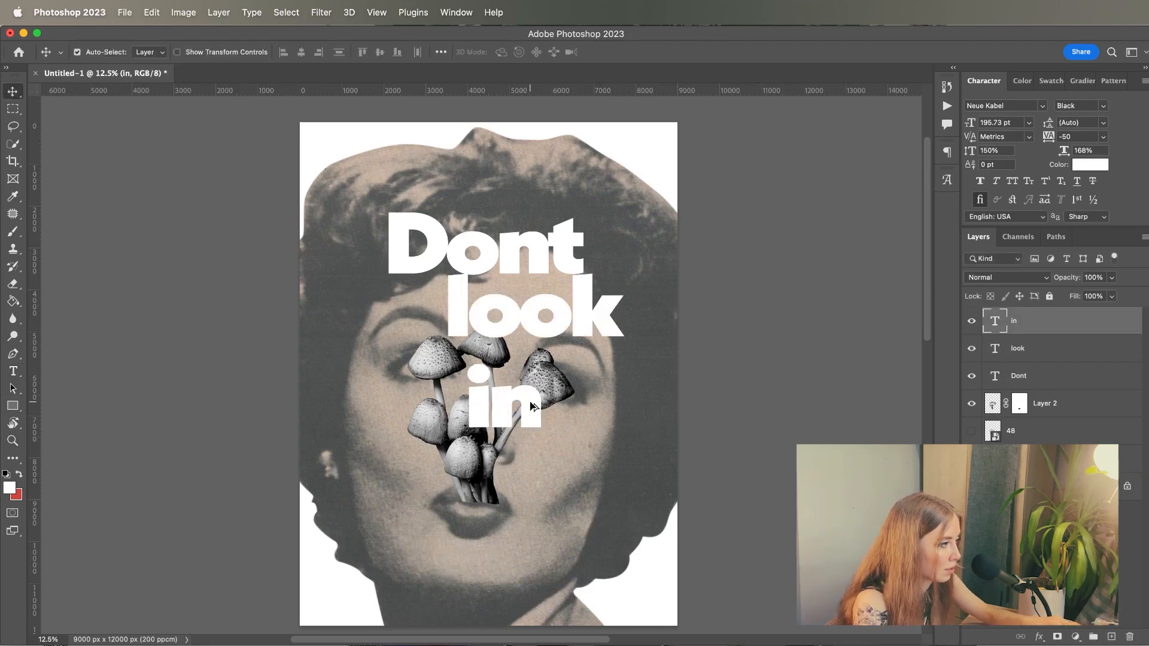
- Duplicate "in" downward and retype the copy as "my", with another copy below reading "eyes"
alt+drag(531, 406, 531, 477)
key(t)
double_click(530, 478)
text(m)
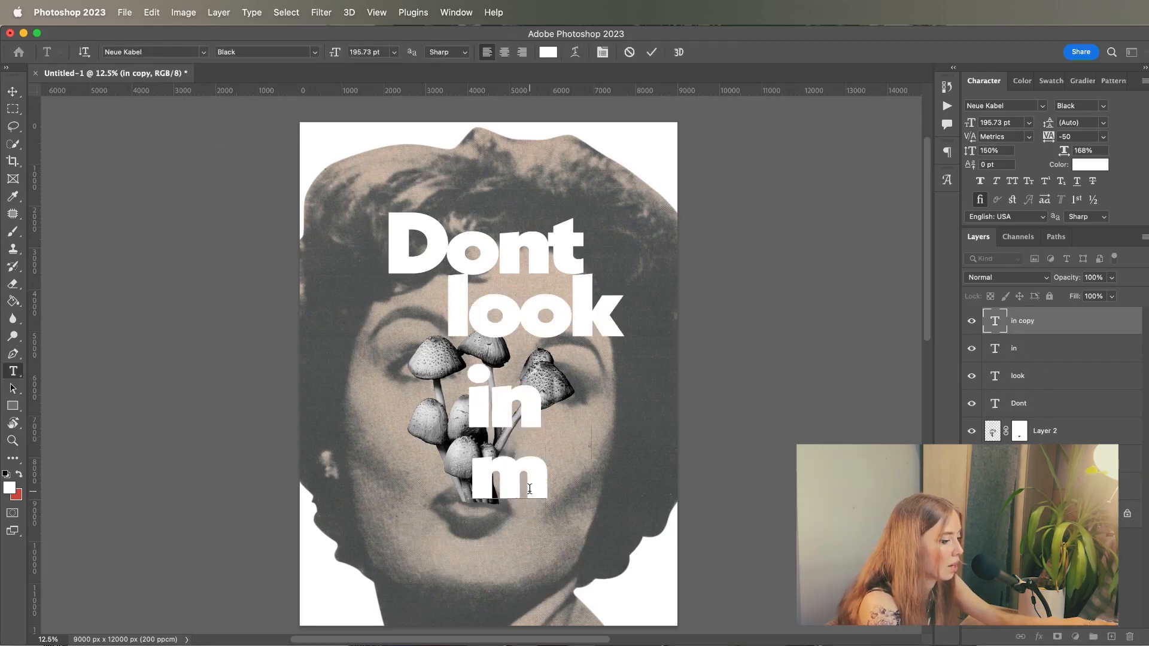
text(y)
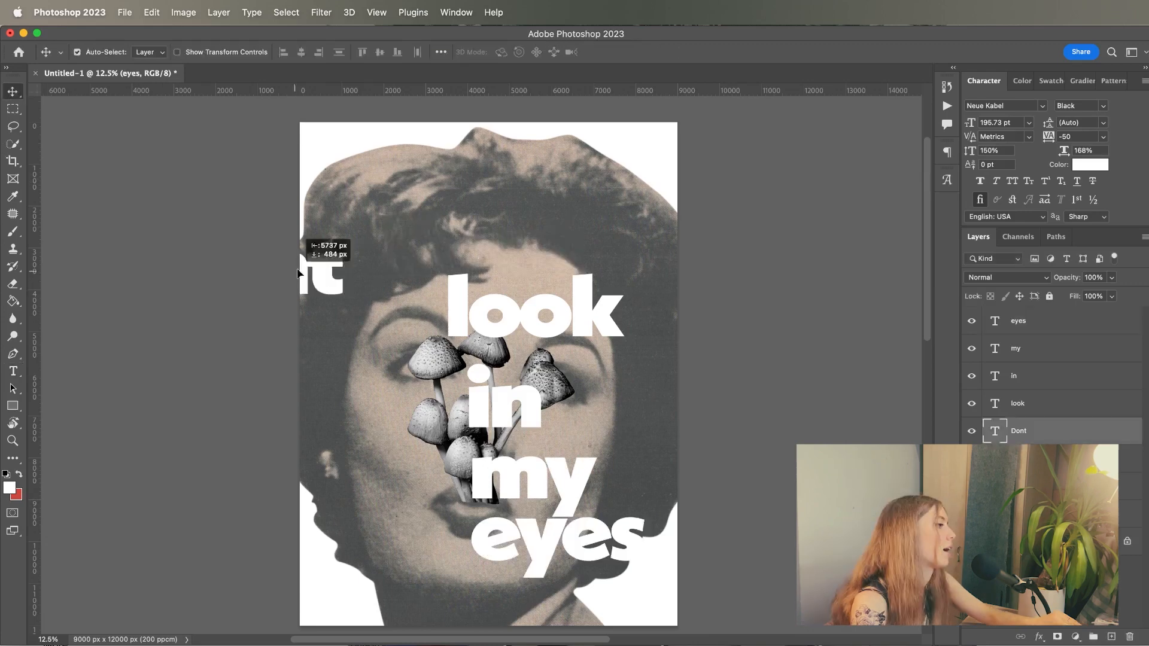
- Reposition "Dont" near the top of the poster and scale it to about 180% so it spans most of the width
drag(335, 240, 550, 239)
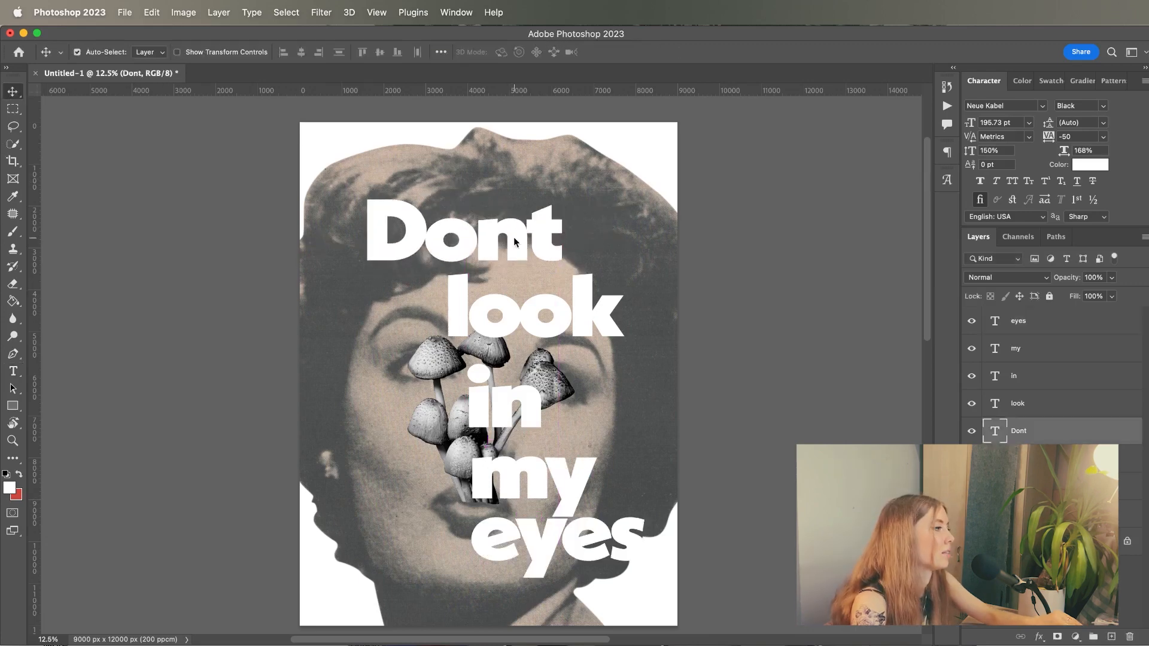
key(super+t)
alt+drag(629, 151, 640, 148)
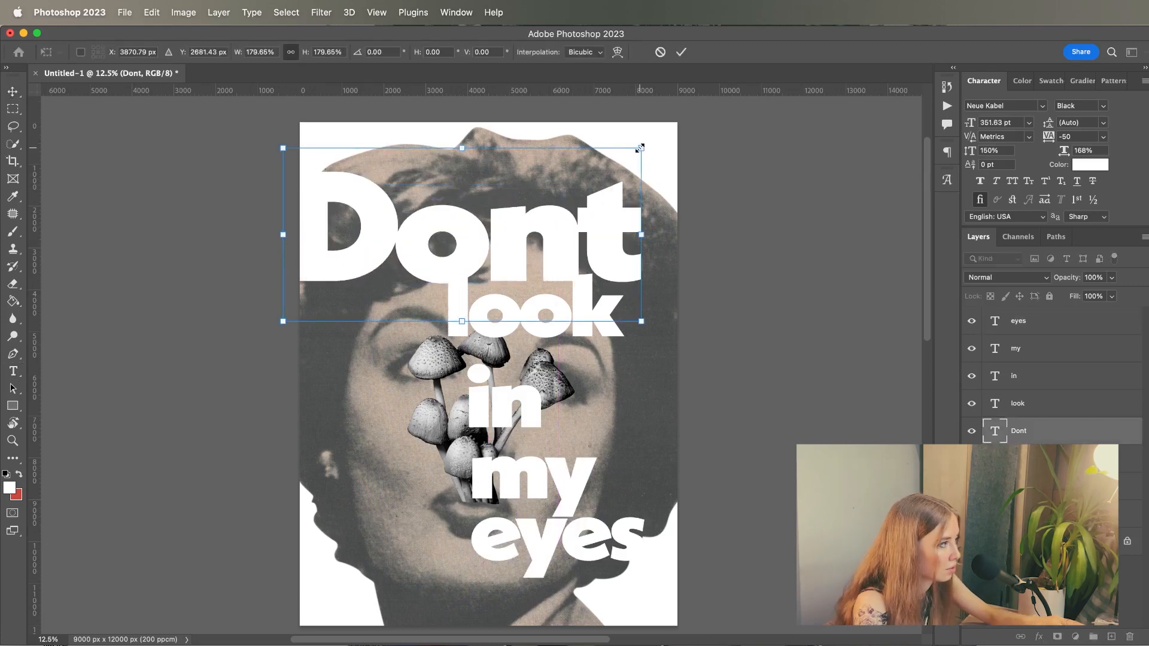
key(Return)
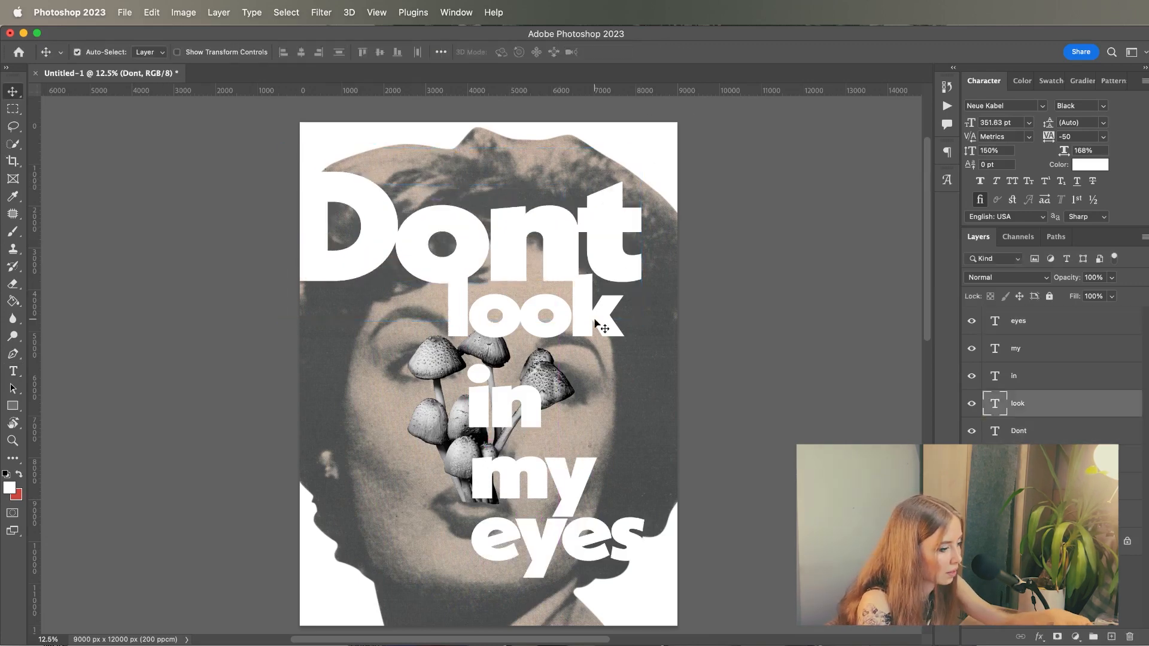
- Lower "look", then scale "look", "in", "my" and "eyes" together to about 46% and place them on the cheek beside the stems
drag(600, 322, 605, 375)
shift+click(1046, 331)
key(super+t)
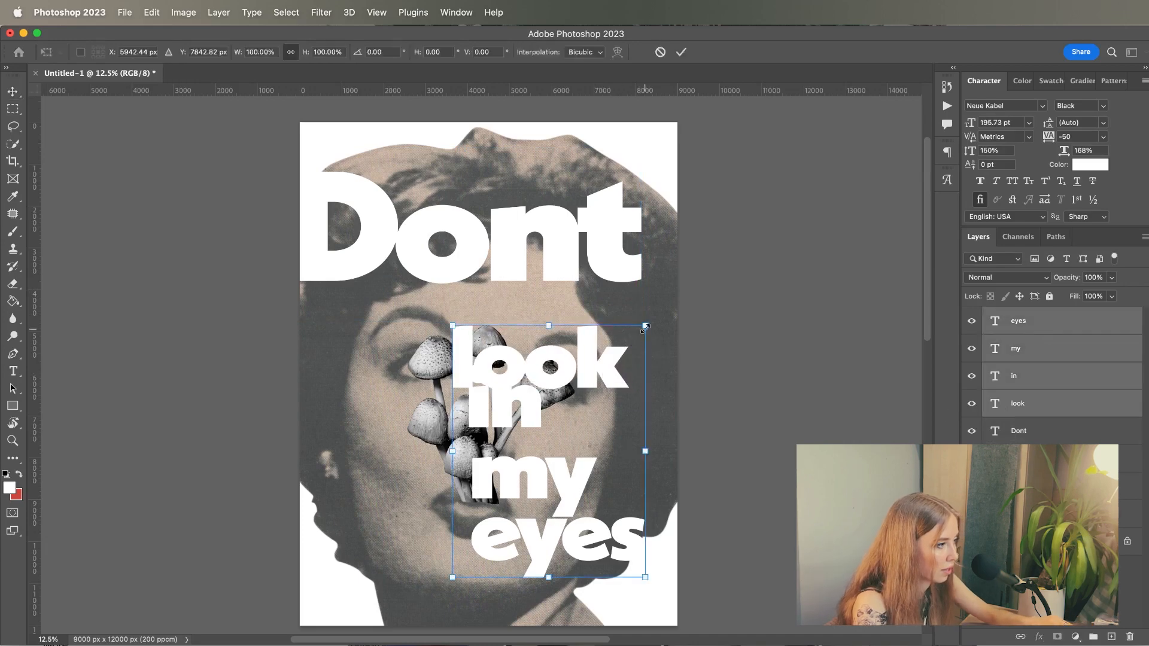
alt+drag(641, 326, 594, 367)
drag(545, 404, 573, 458)
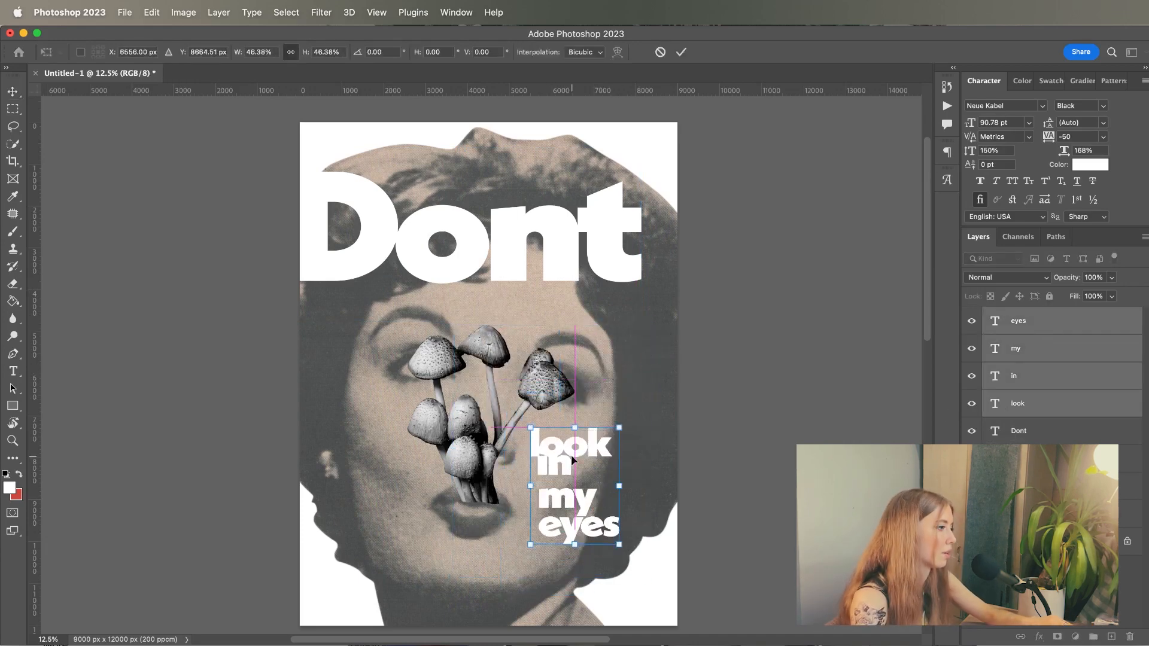
key(Return)
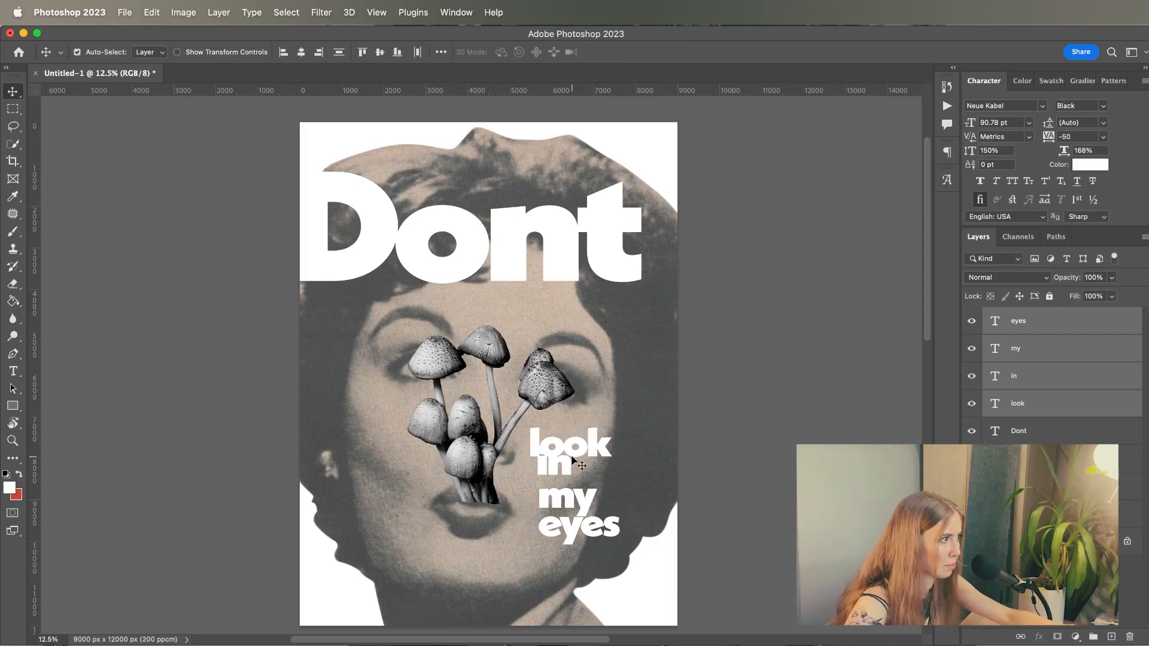
- Rotate "Dont" about 14° clockwise and shift it down so the tilted word sits within the poster's width
scroll(602, 419, down, 1)
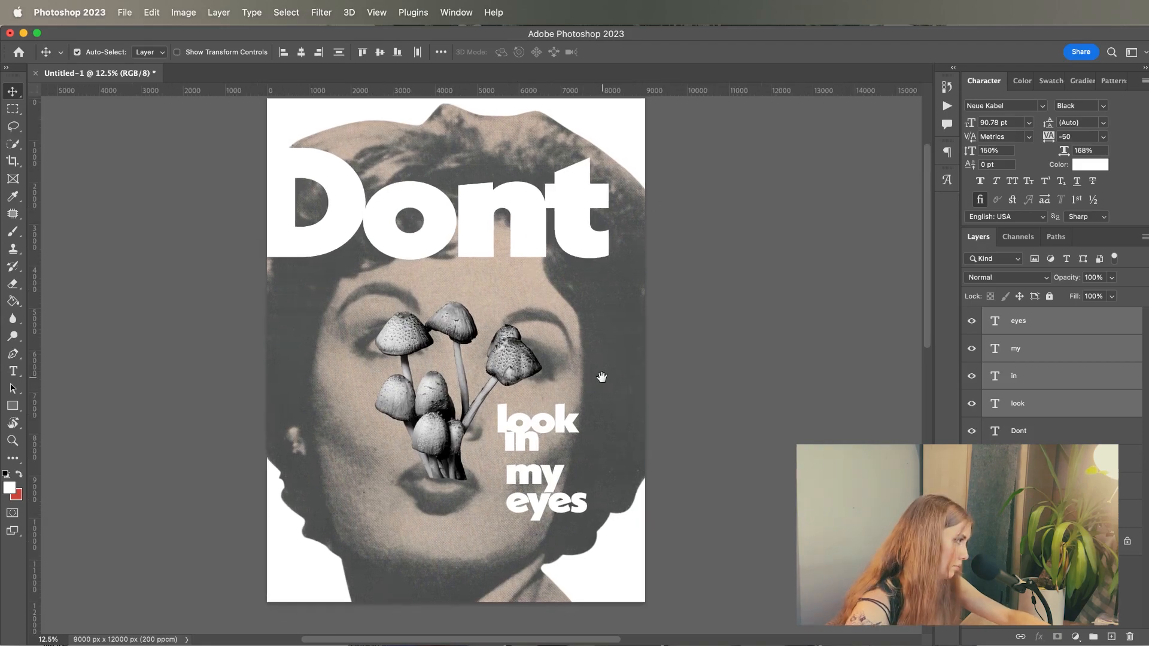
key(super+minus)
key(super+plus)
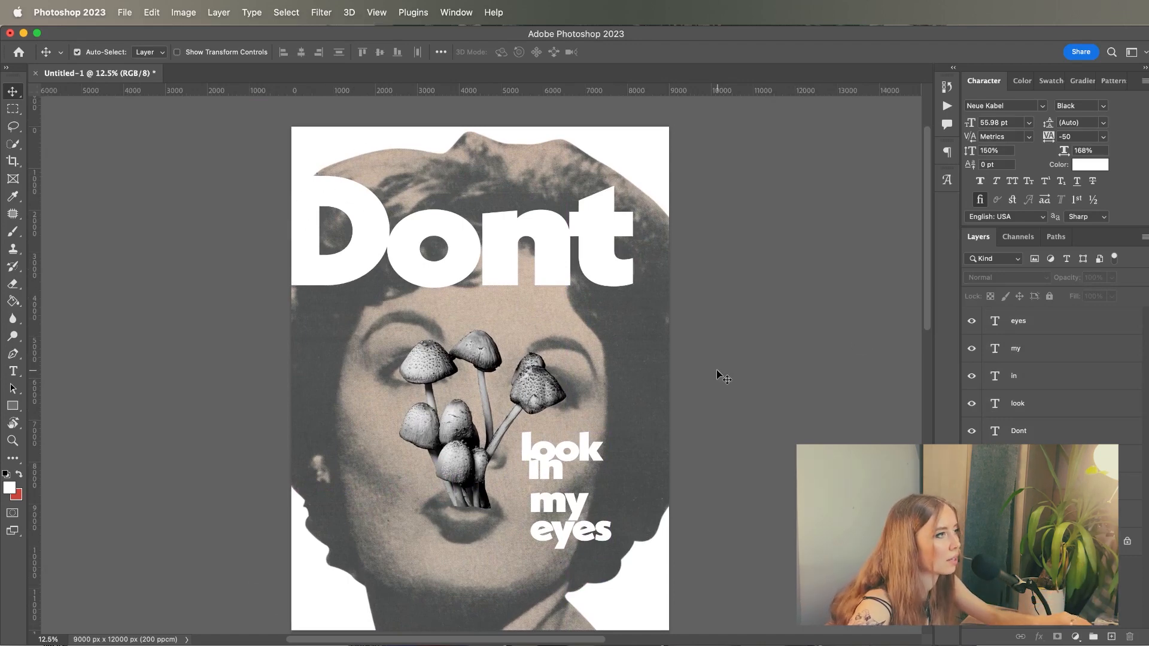
click(602, 262)
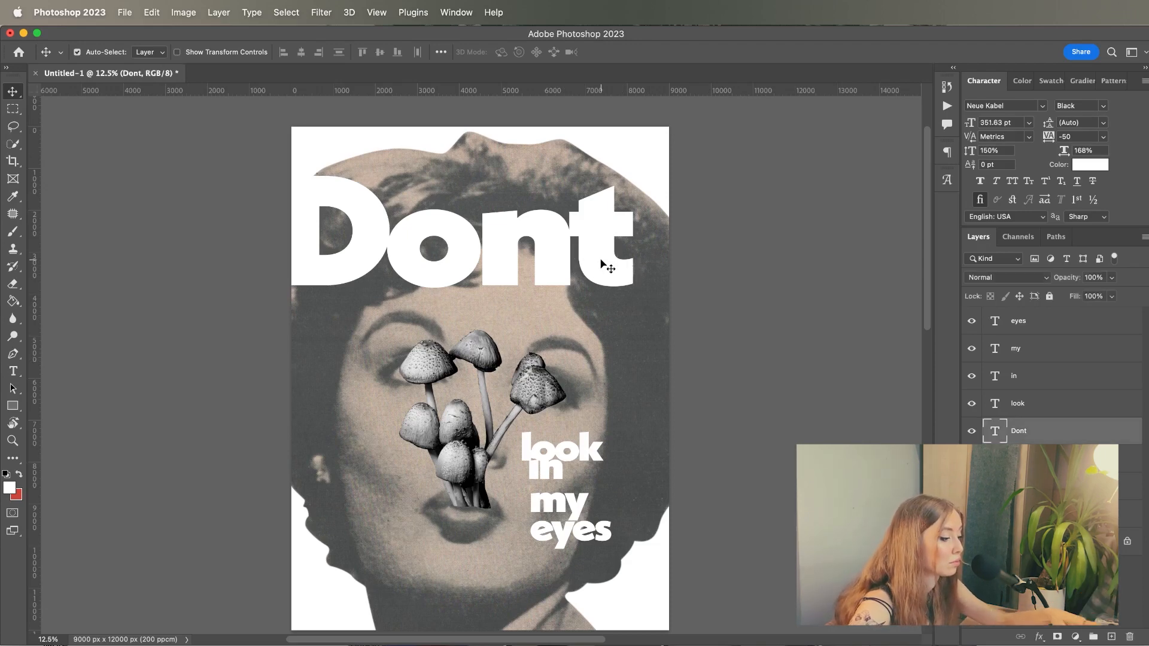
key(super+t)
drag(674, 191, 693, 244)
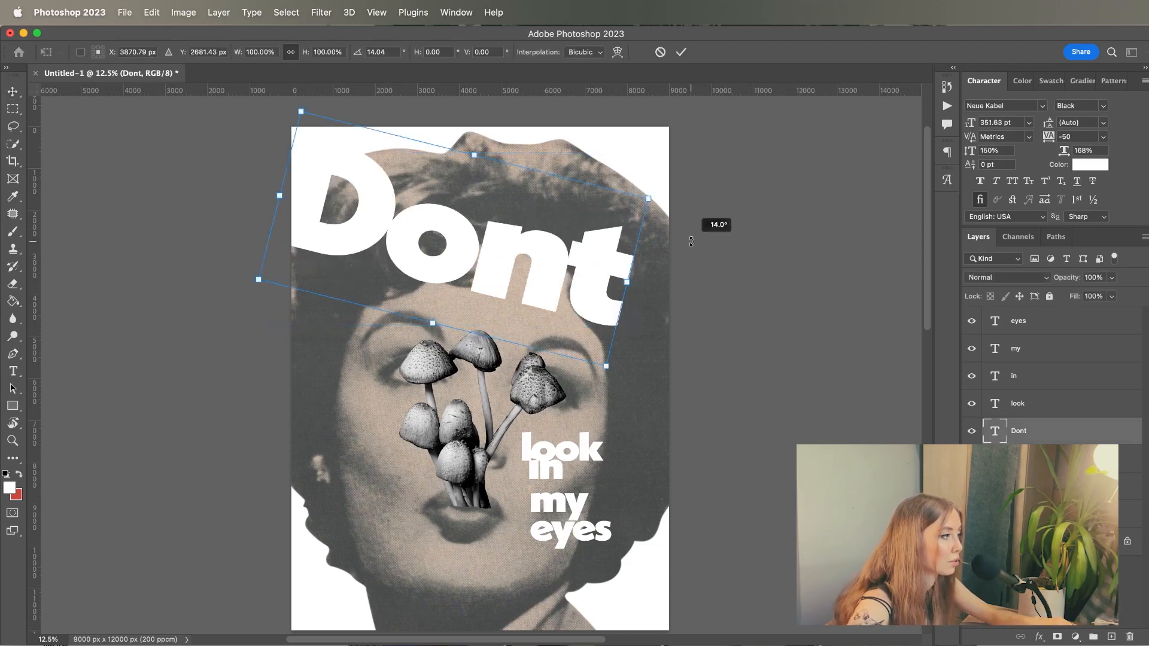
drag(553, 280, 581, 314)
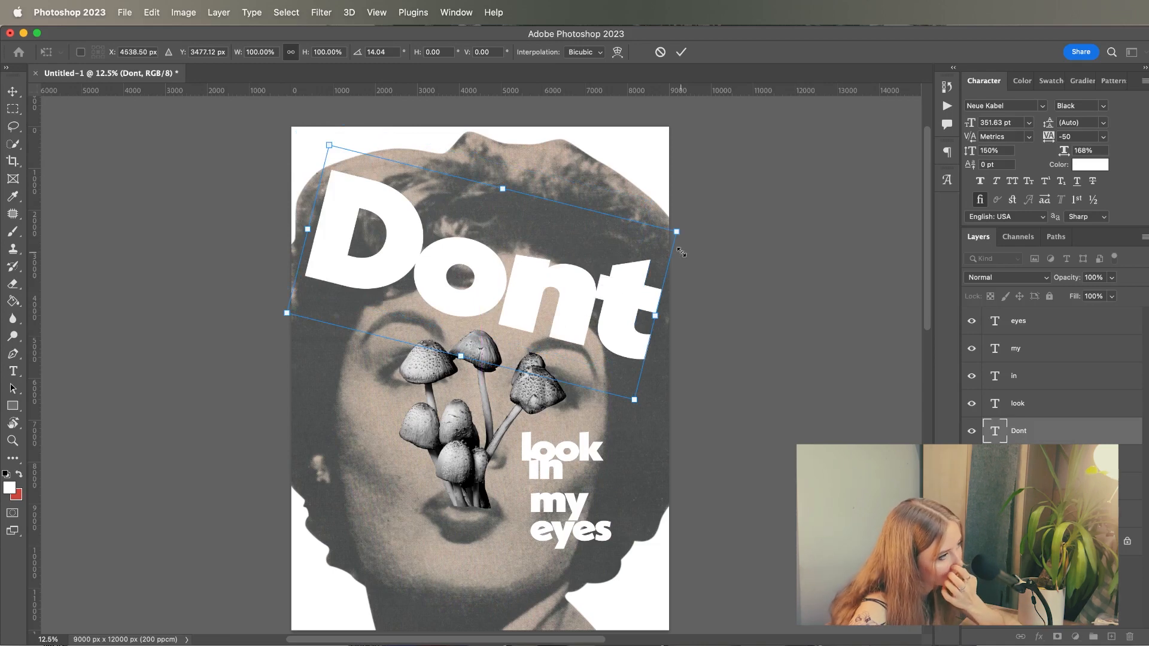
key(Return)
- Raise the tilted "Dont" over the hair and scale it down slightly to 327.96 pt
key(super+minus)
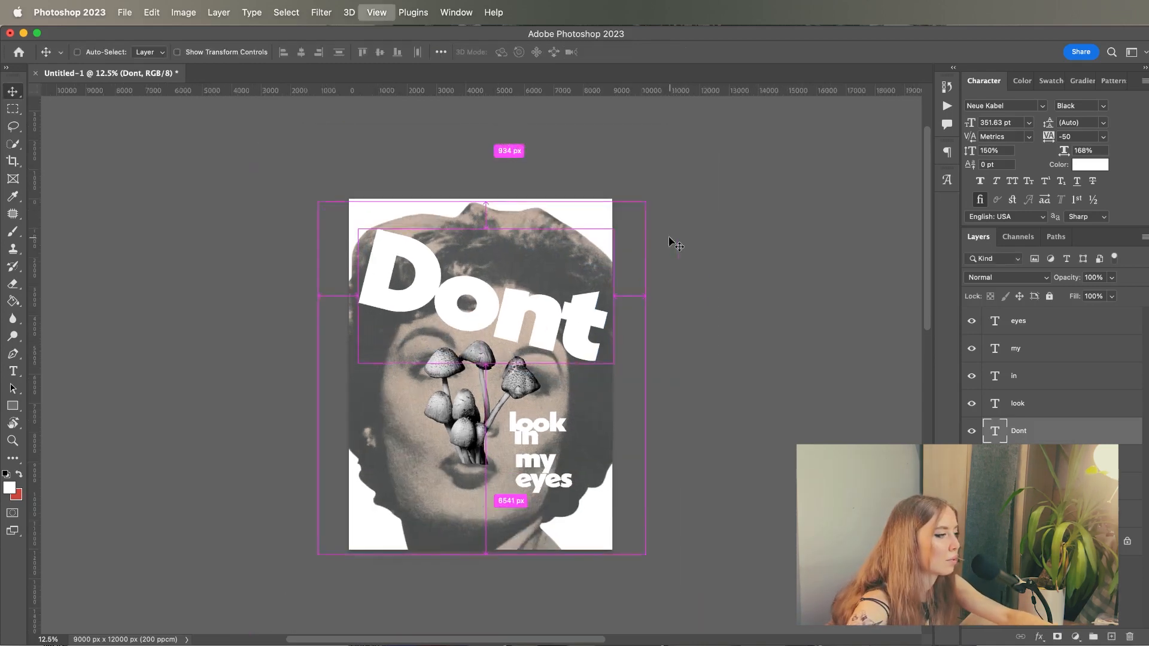
drag(557, 346, 551, 310)
key(super+plus)
key(super+plus)
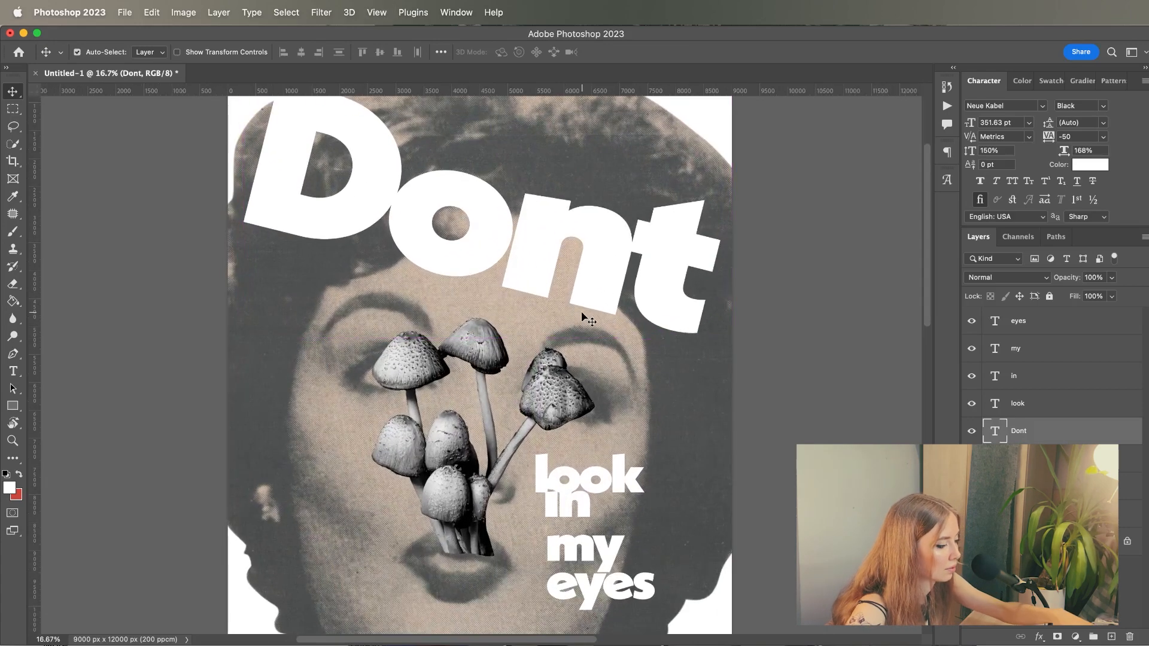
key(super+t)
drag(739, 388, 707, 360)
key(Return)
- Split "Dont" into separate "D", "o", "n" and "t" layers by duplicating the word and trimming each copy's text
drag(567, 251, 582, 316)
drag(573, 435, 573, 428)
click(14, 371)
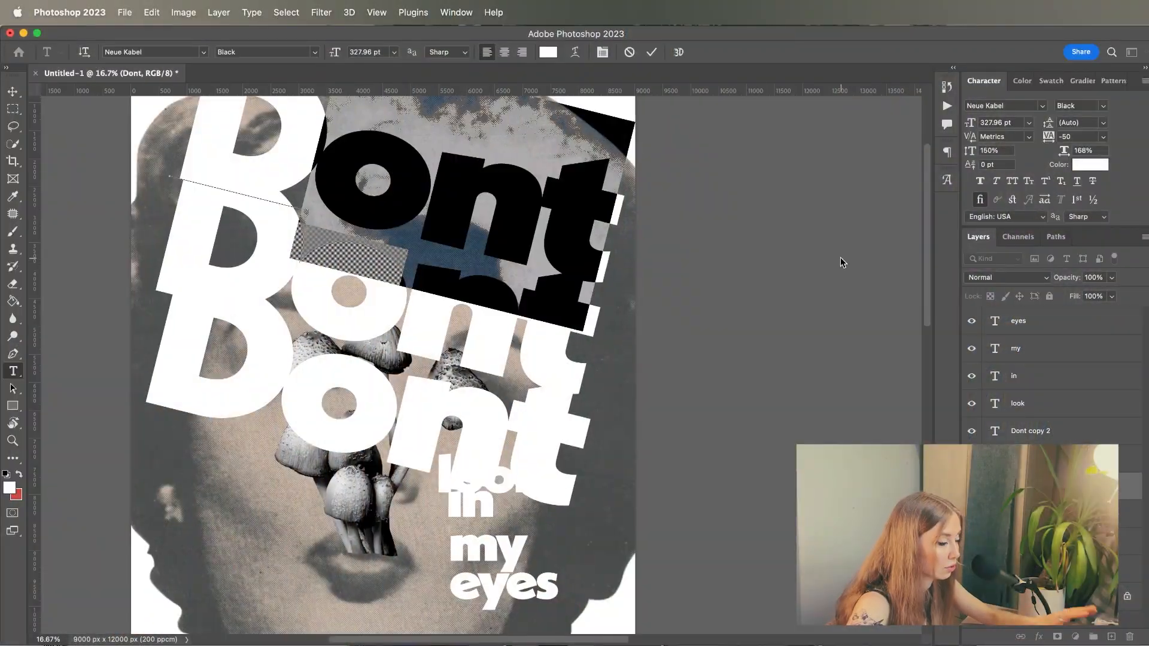
key(BackSpace)
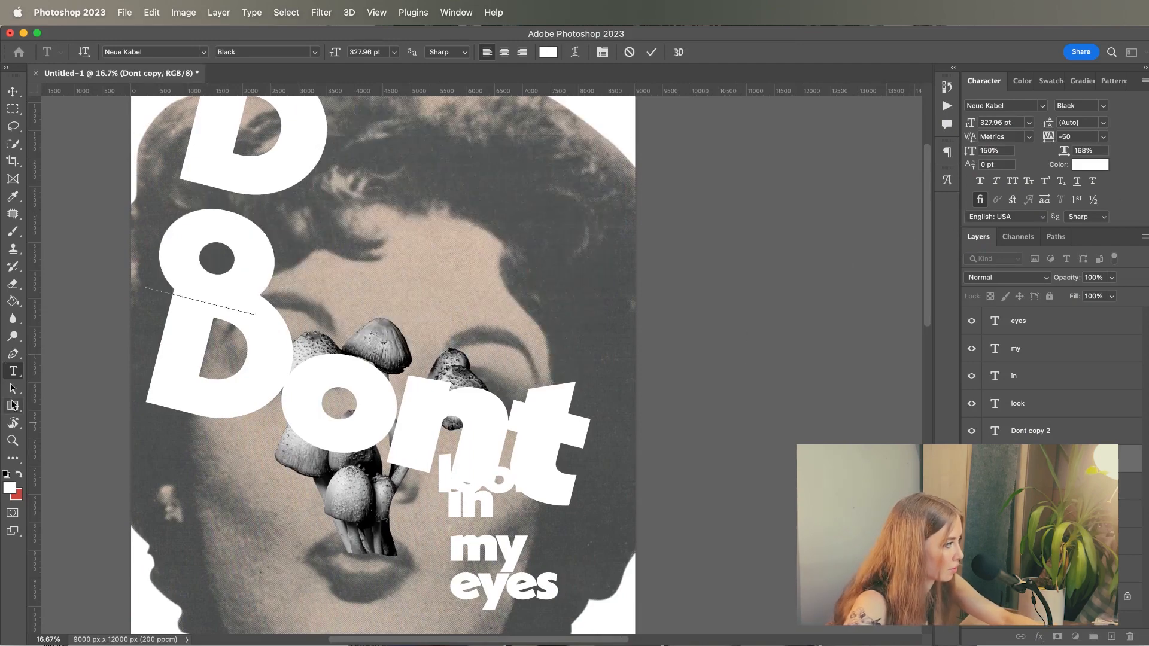
key(Escape)
key(v)
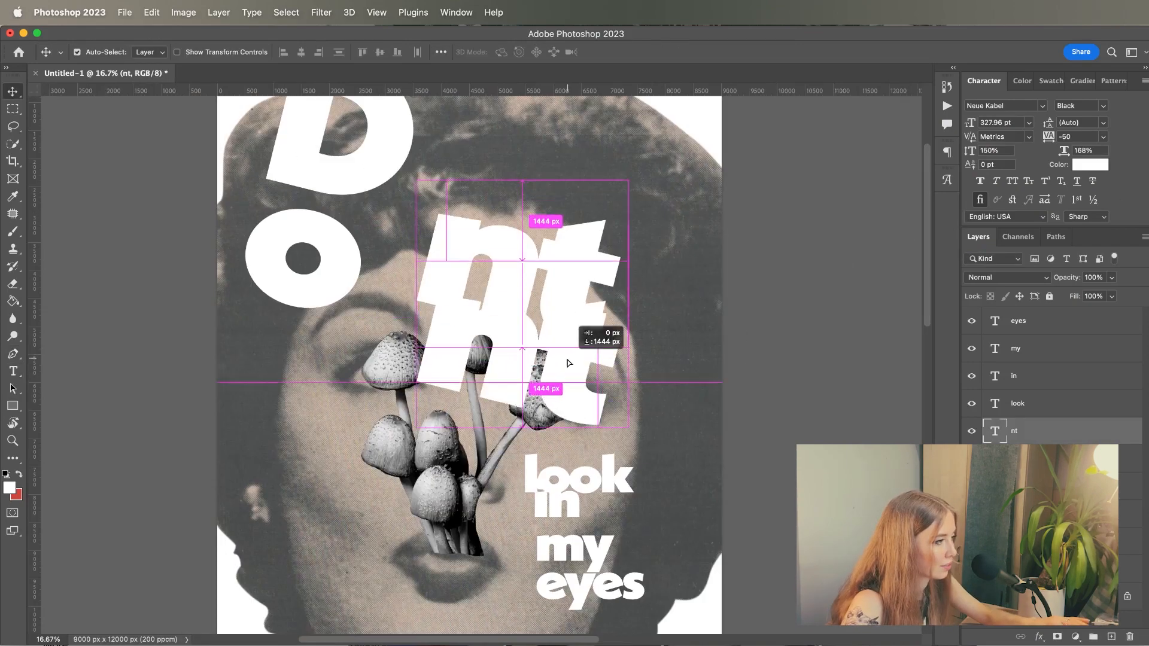
drag(577, 313, 558, 411)
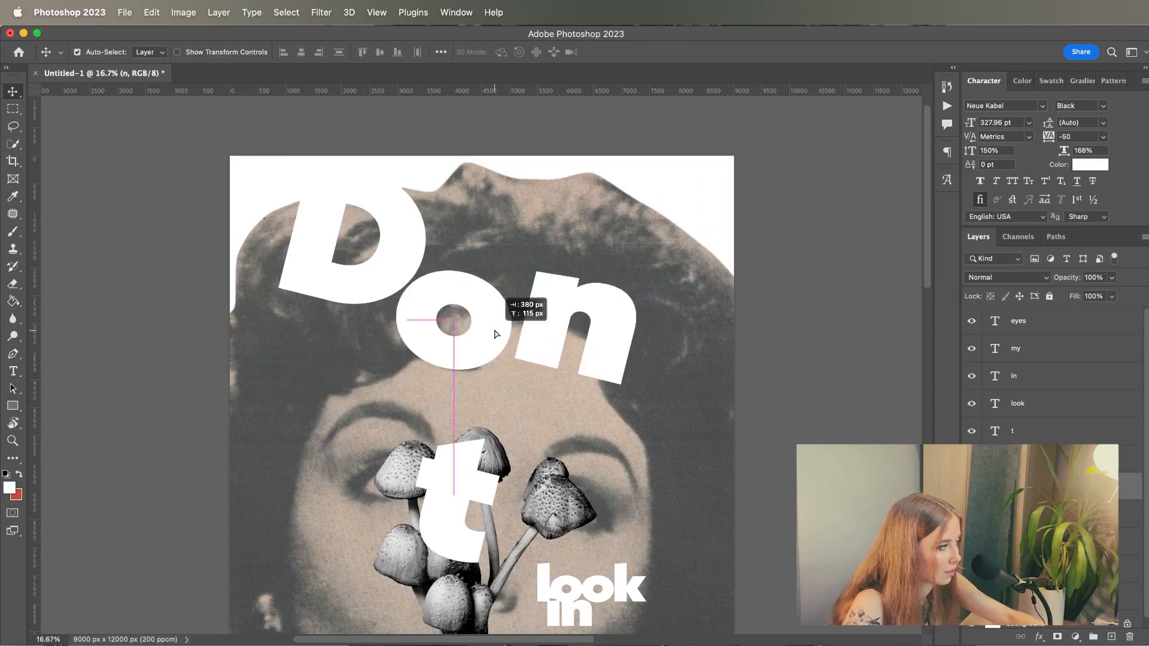
drag(429, 482, 599, 435)
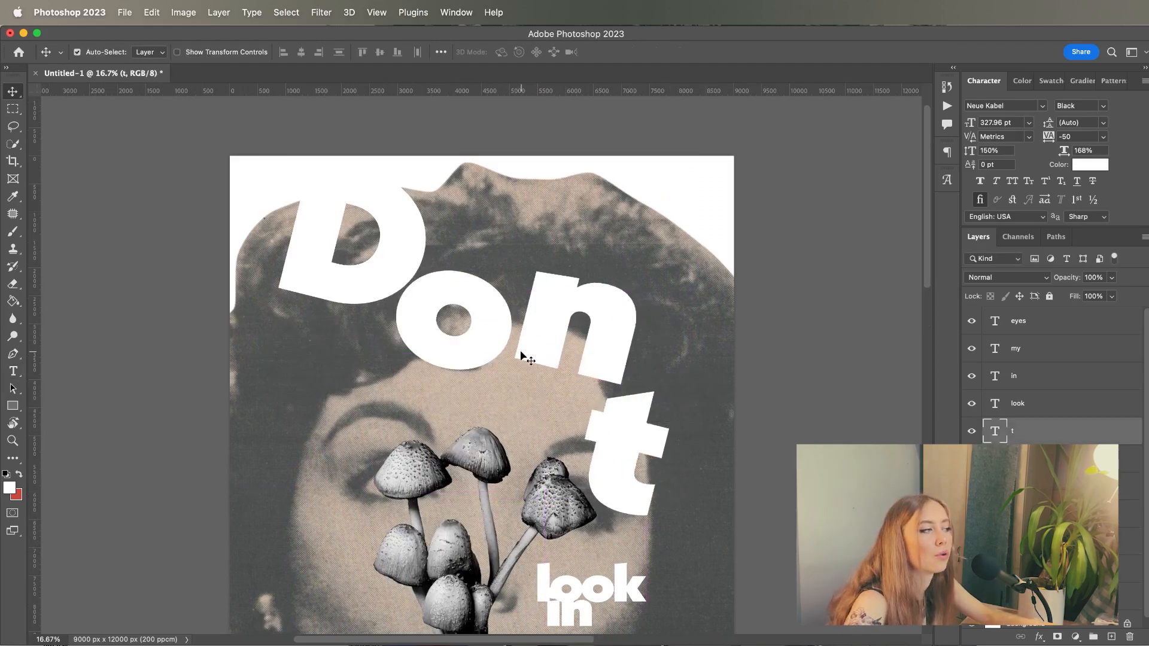
- Straighten the "n", arrange the four letters in a tight stagger across the hairline, and fit "in" evenly between "look" and "my"
key(super+minus)
drag(619, 368, 623, 282)
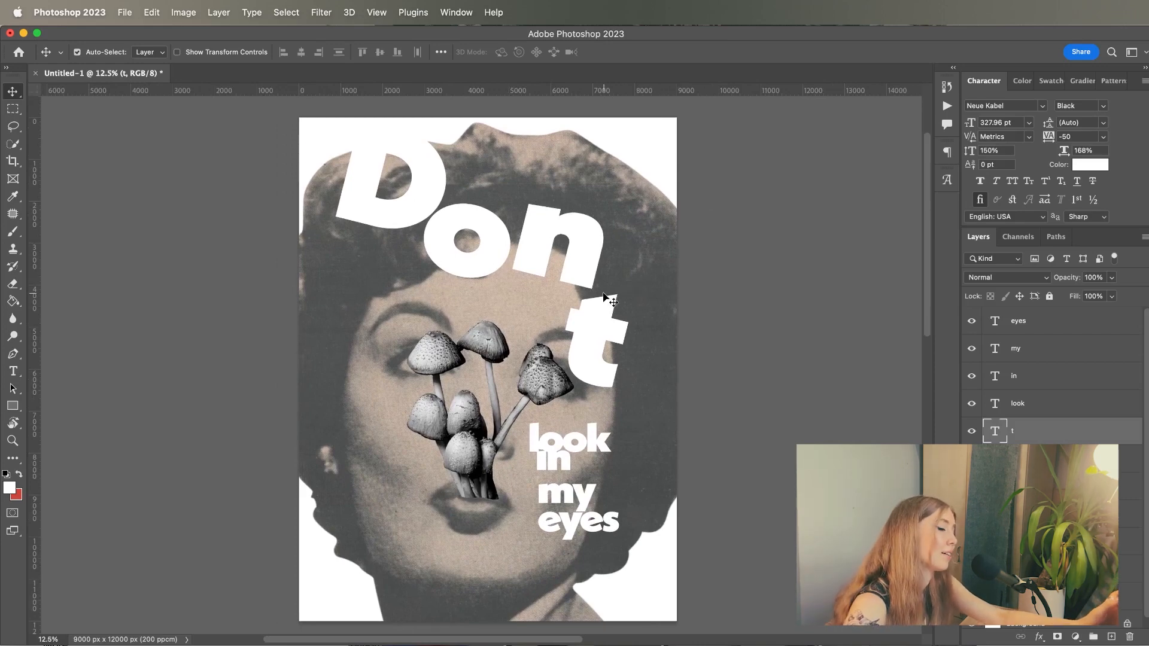
drag(594, 323, 571, 285)
drag(629, 268, 636, 232)
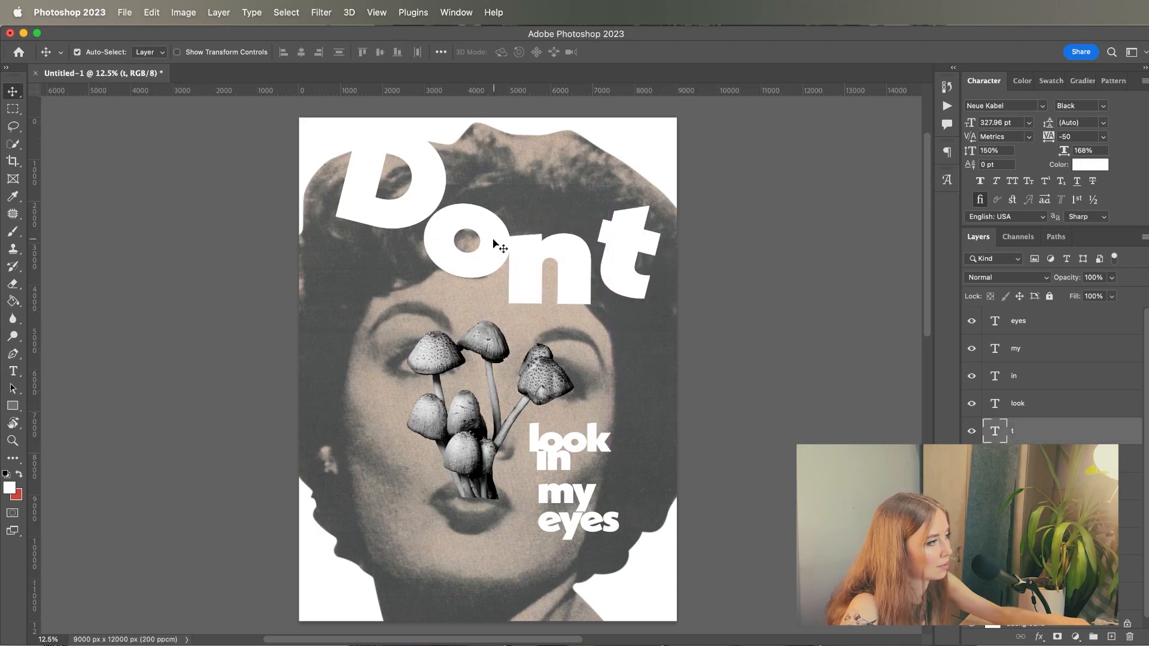
drag(451, 264, 450, 273)
drag(477, 223, 482, 207)
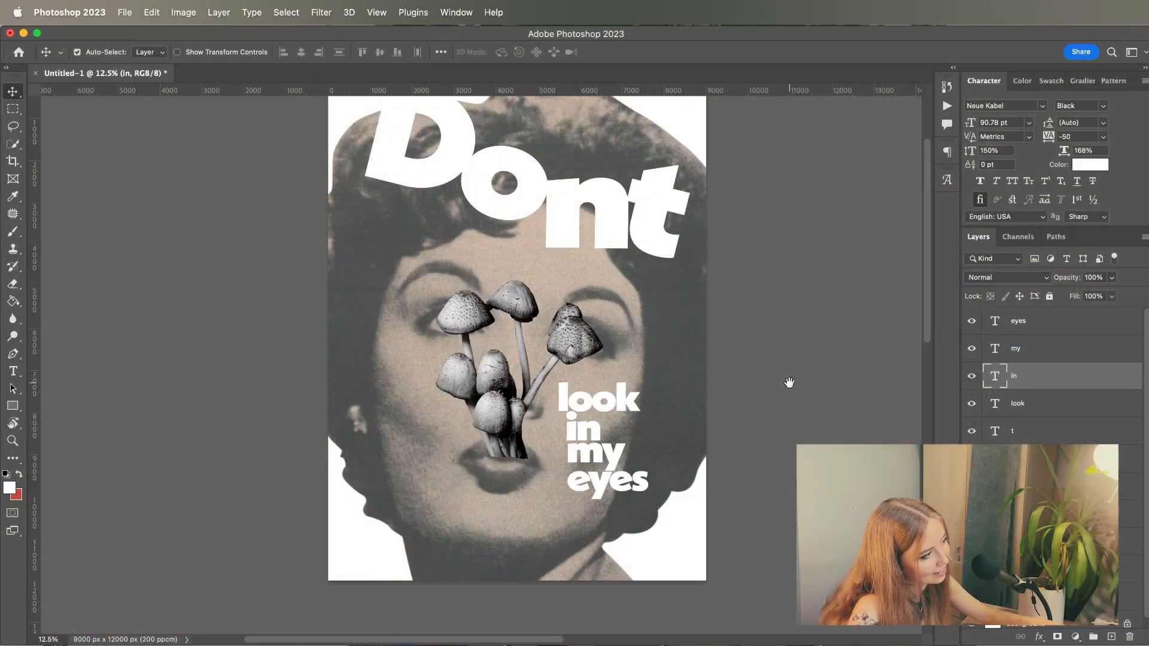
drag(573, 390, 523, 460)
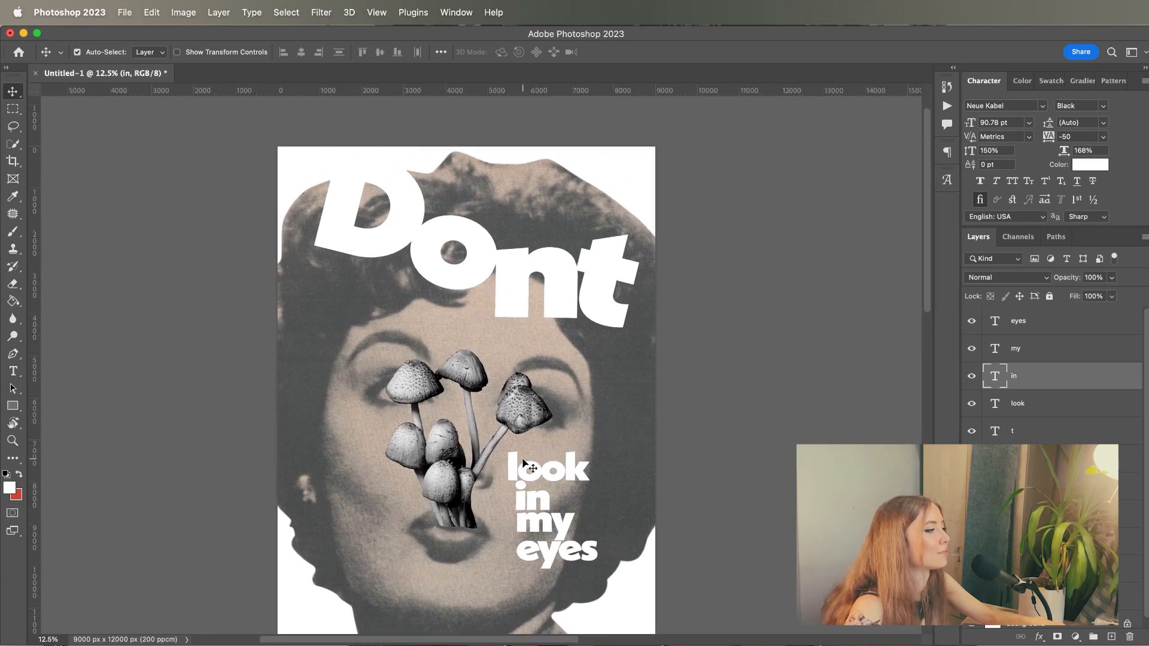
- Set the four headline letters to All Caps and pull the N down below the O
click(1041, 437)
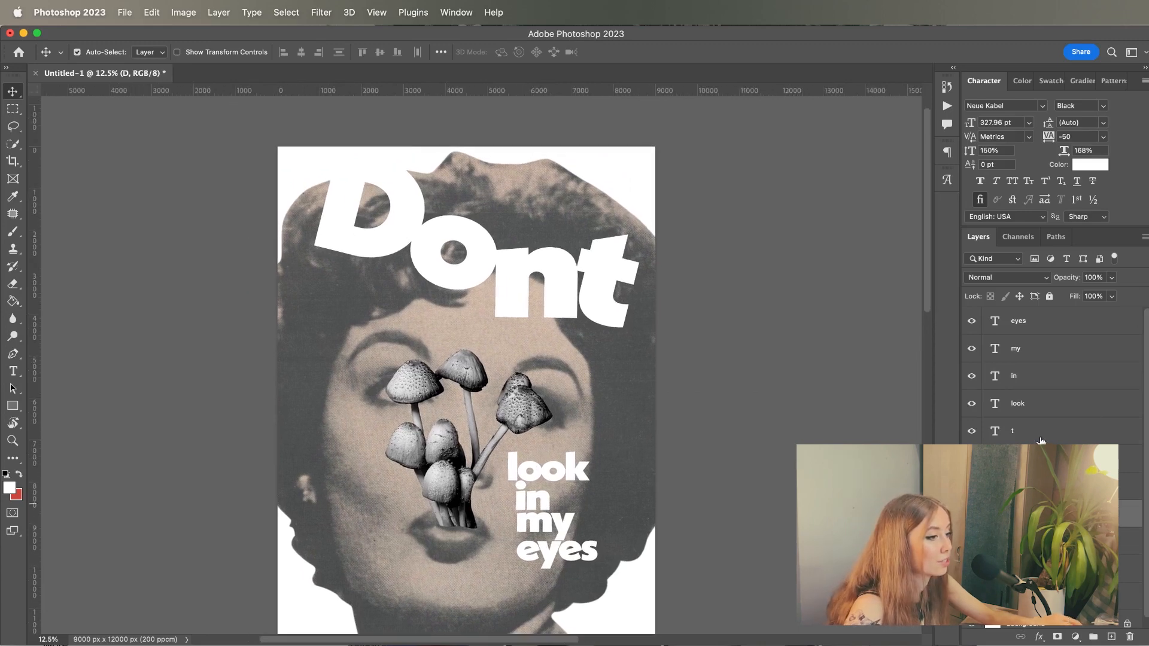
click(1011, 182)
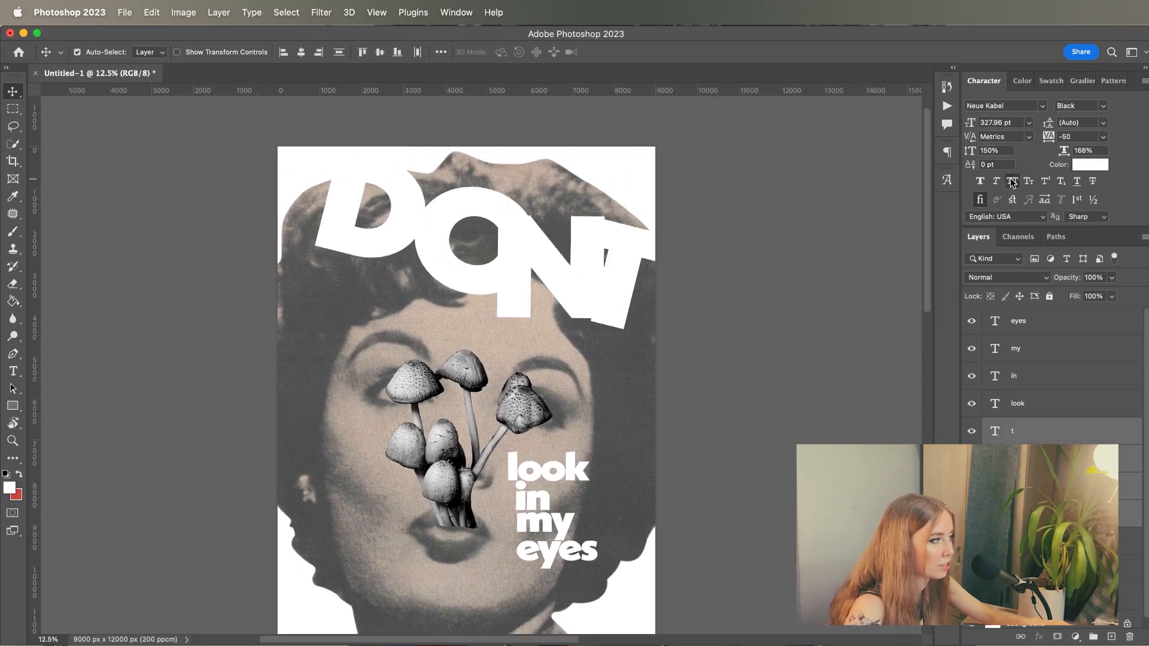
click(763, 310)
drag(554, 279, 517, 340)
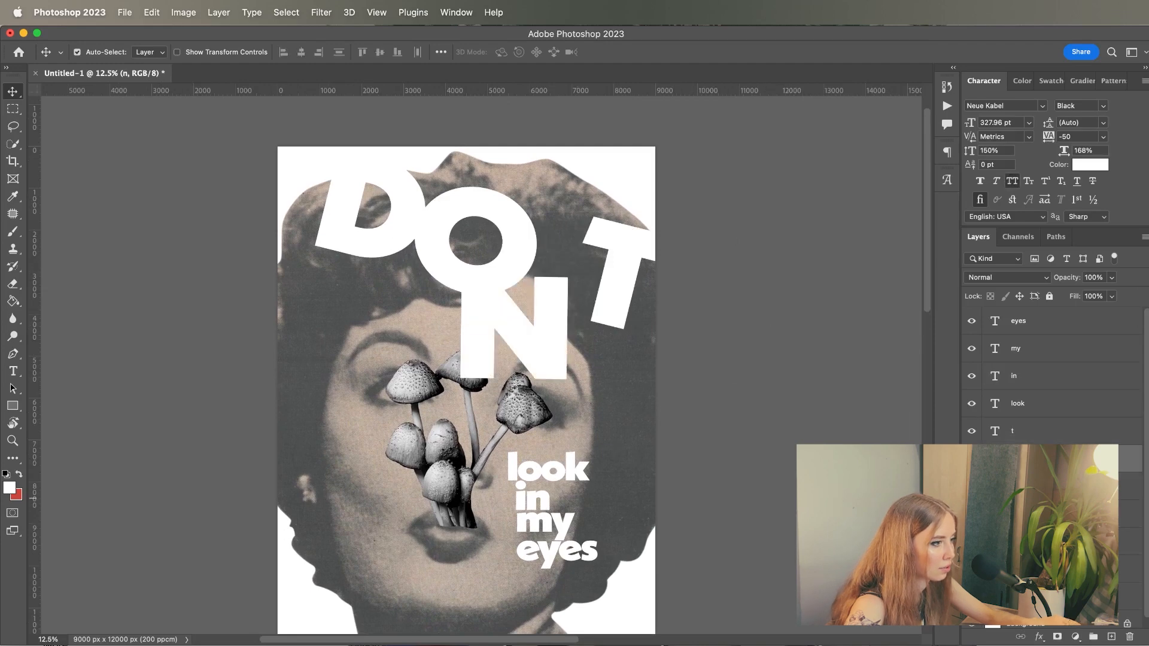
- Scale the four headline letters together to about 86%
shift+click(1021, 513)
shift+click(1020, 415)
key(super+t)
drag(673, 147, 623, 180)
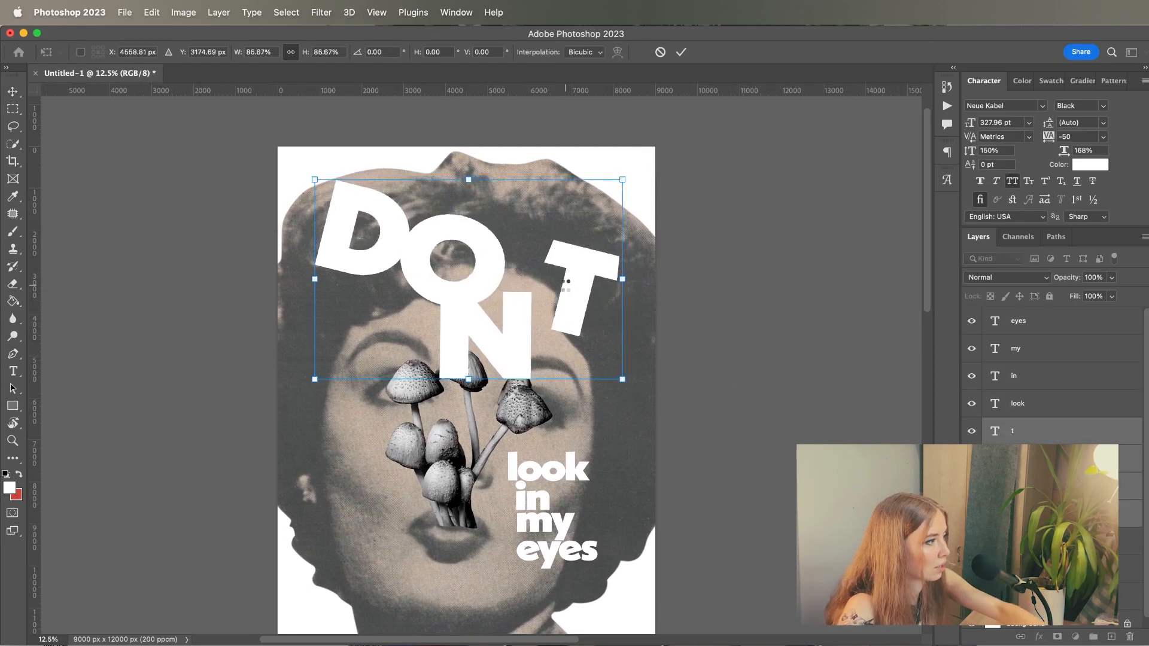
key(Return)
- Shift the T out to the poster's right edge and nest the N between the O and the T
drag(572, 304, 613, 320)
drag(504, 355, 565, 347)
click(747, 372)
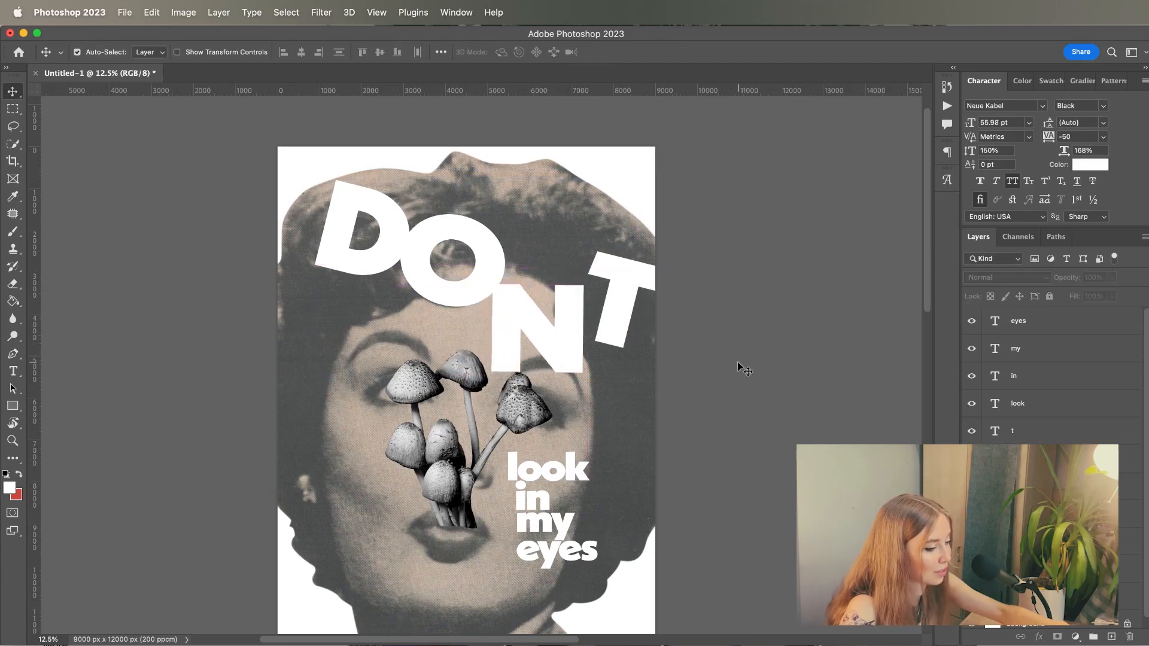
key(super+minus)
scroll(548, 454, left, 3)
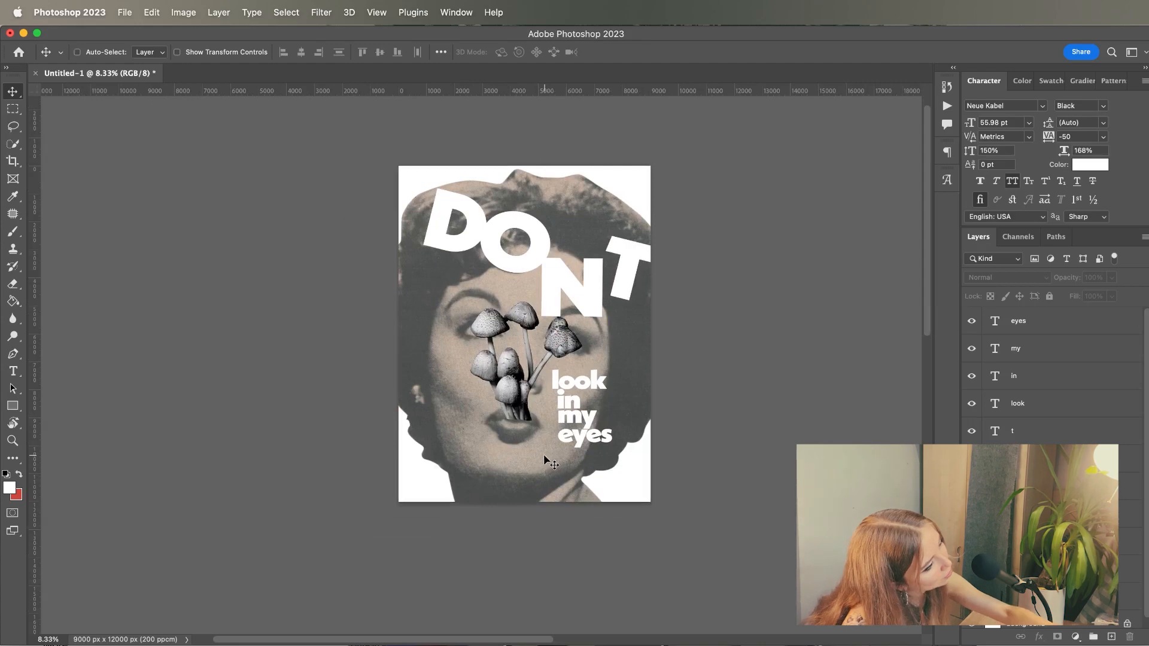
key(super+plus)
scroll(716, 376, right, 3)
scroll(716, 376, up, 1)
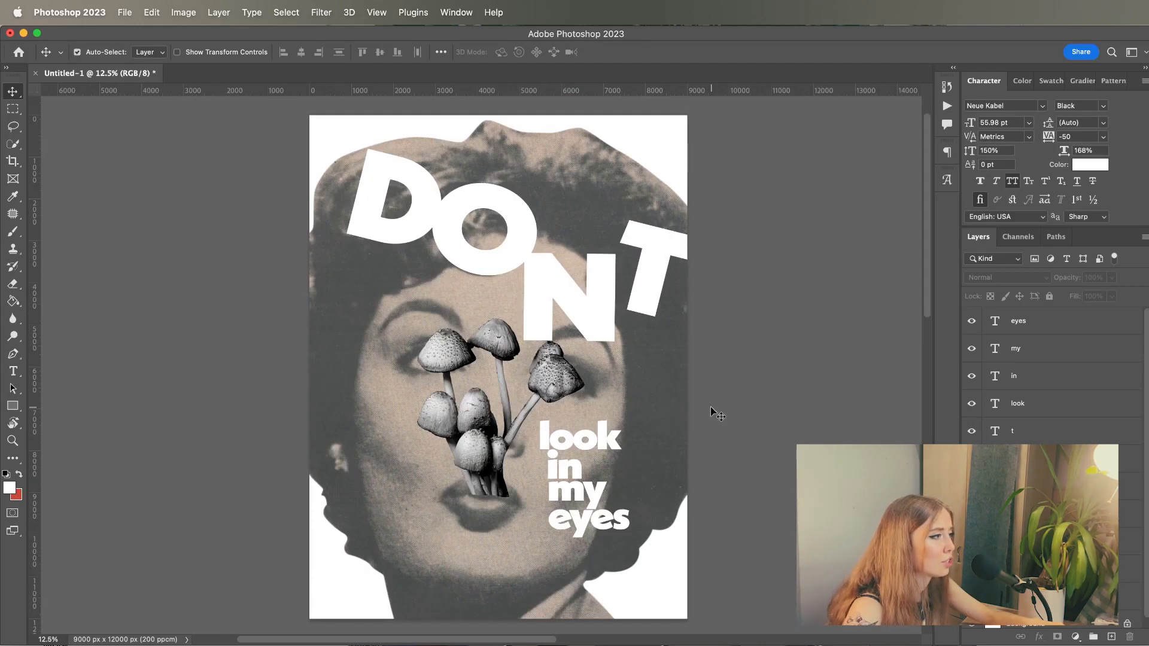
drag(599, 322, 595, 304)
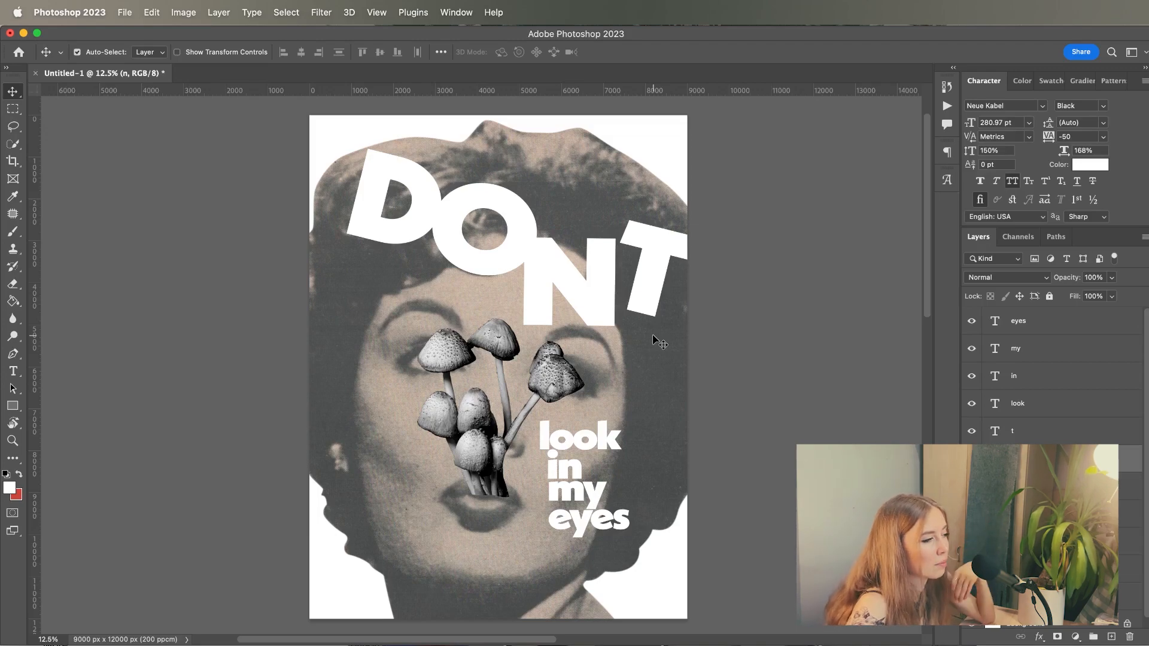
- Restyle the headline as "DON'T" in condensed Obviously with -25 tracking, and gather its letters into one tight slanted word
click(1031, 434)
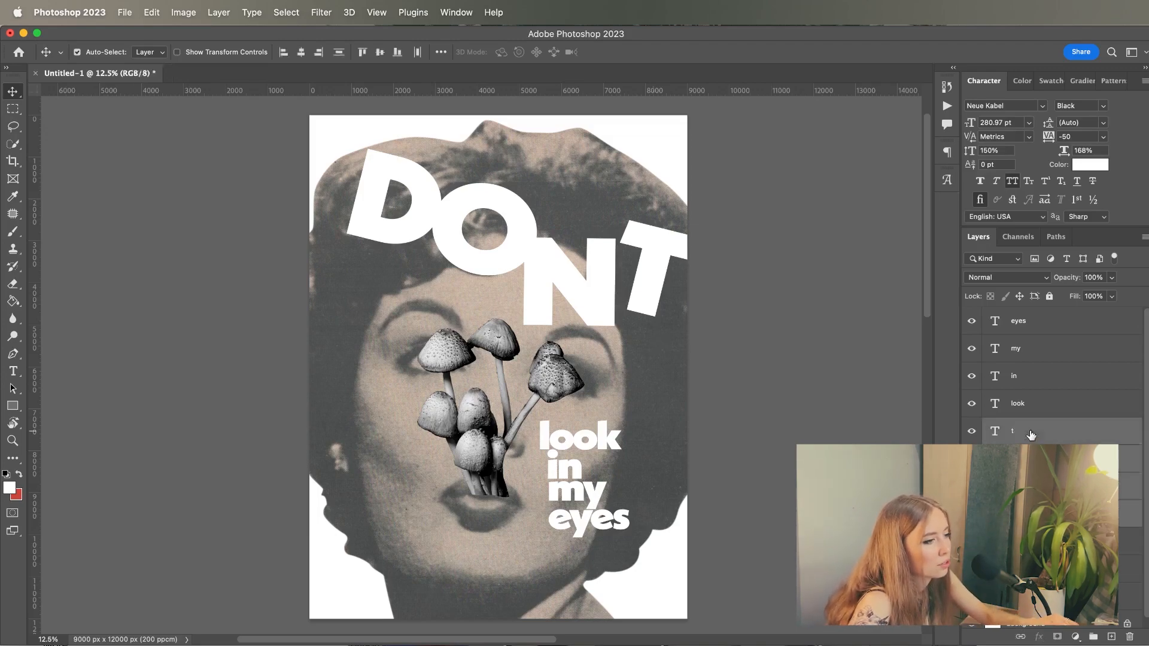
click(1042, 107)
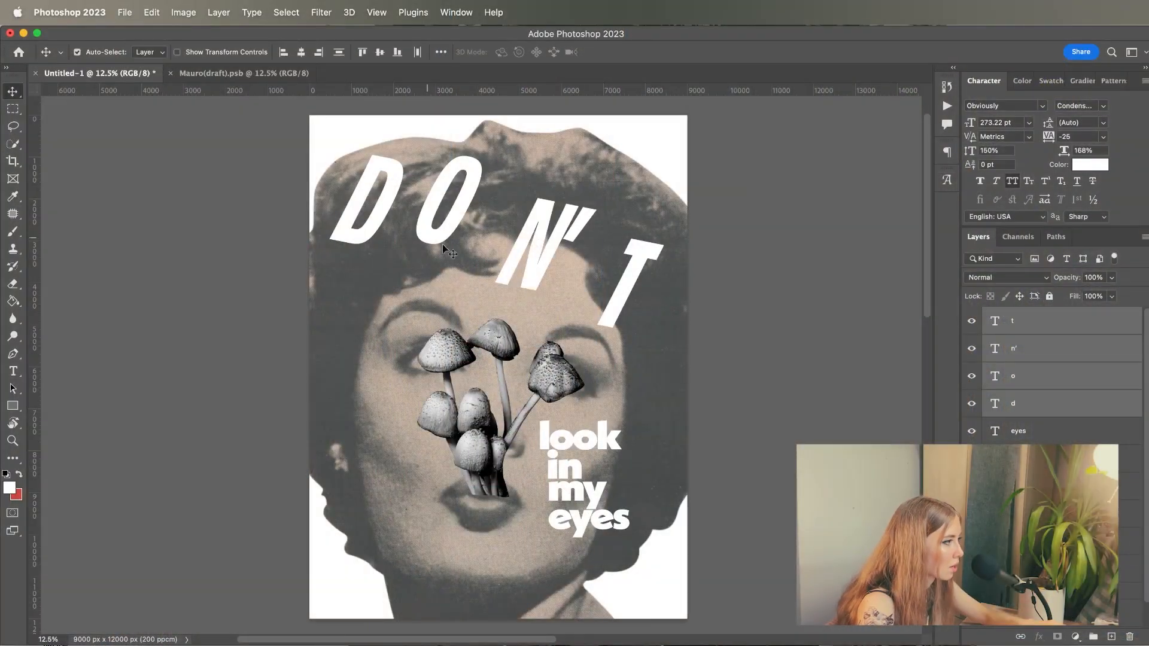
click(735, 246)
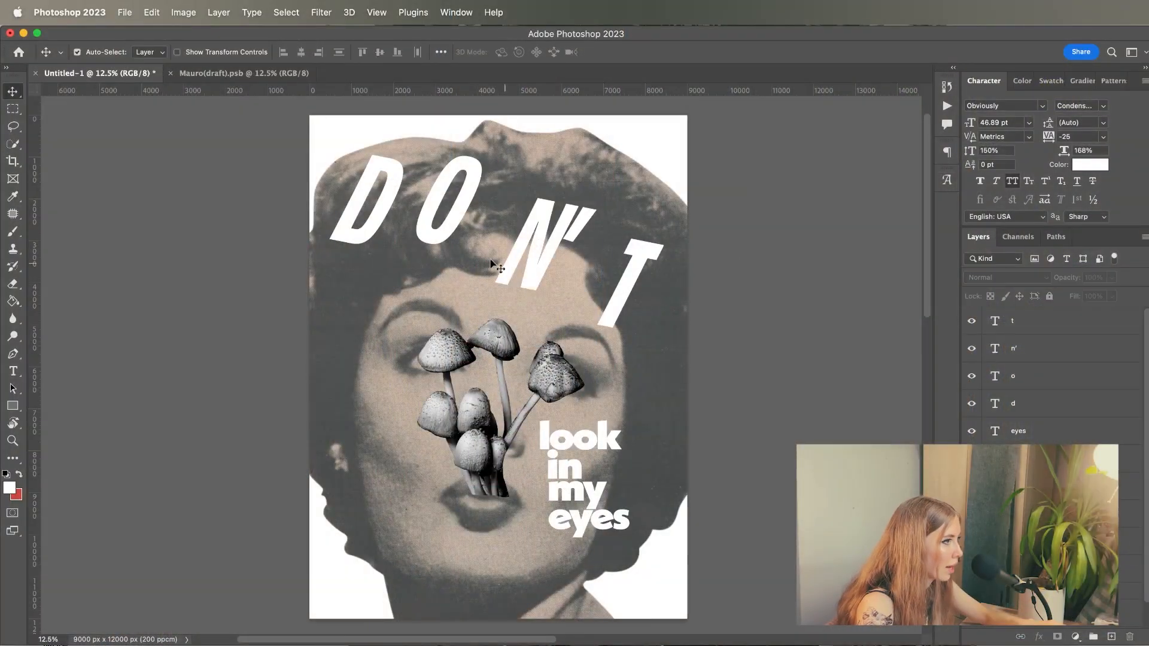
click(420, 233)
drag(422, 237, 464, 256)
drag(349, 240, 418, 258)
drag(620, 323, 580, 303)
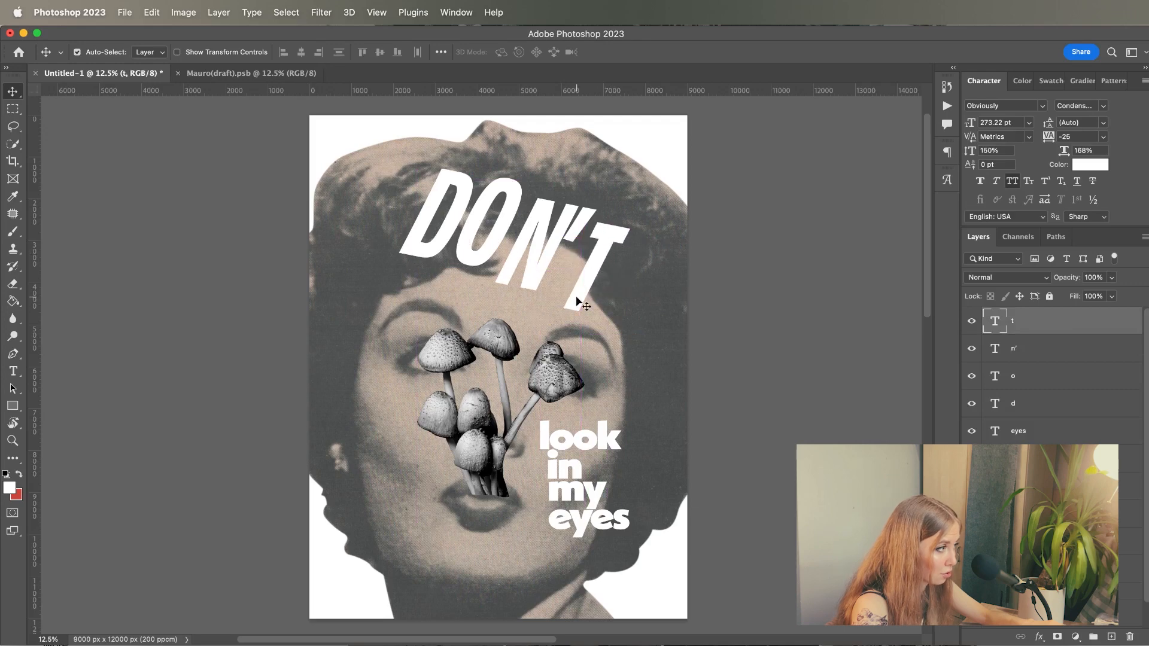
- Enlarge the DON'T letters together to 364.08 pt and adjust the spacing of individual letters across the hair
shift+click(1037, 408)
key(super+t)
drag(628, 163, 653, 111)
key(Return)
mouse_move(506, 211)
mouse_down()
mouse_move(478, 219)
mouse_move(500, 204)
mouse_move(490, 212)
mouse_up()
drag(615, 295, 626, 282)
- Duplicate the four DON'T letter layers, hide the originals, and set the copies in Neue Kabel Black
shift+click(1054, 401)
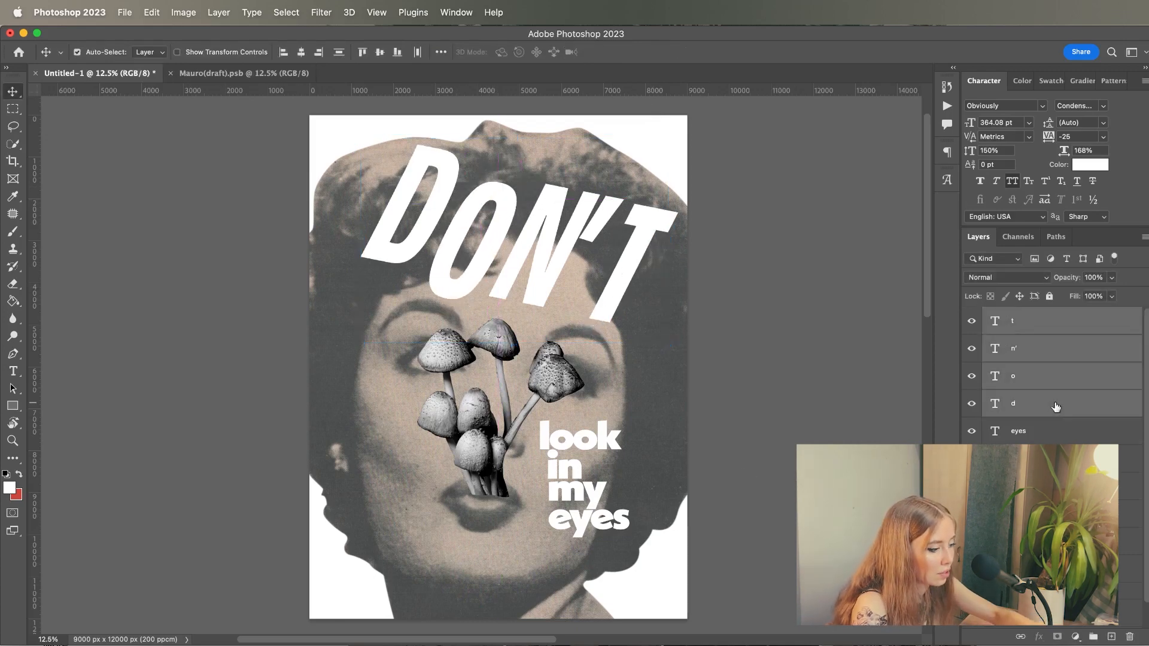
key(super+j)
drag(972, 514, 972, 431)
click(1042, 105)
click(1017, 159)
- Scale the Neue Kabel letters to 256.99 pt and spread them into a legible staggered "DON'T" across the hair
key(super+t)
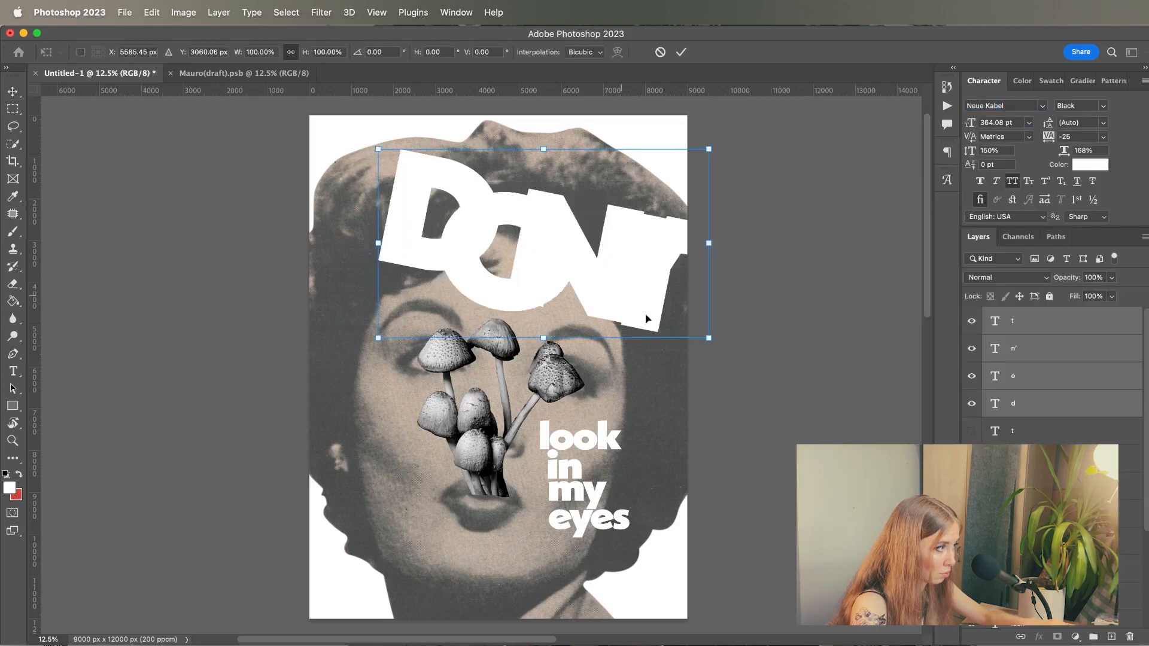
drag(709, 337, 614, 282)
key(Return)
drag(578, 236, 630, 256)
drag(517, 247, 526, 273)
drag(396, 207, 349, 214)
drag(470, 222, 455, 234)
key(super+z)
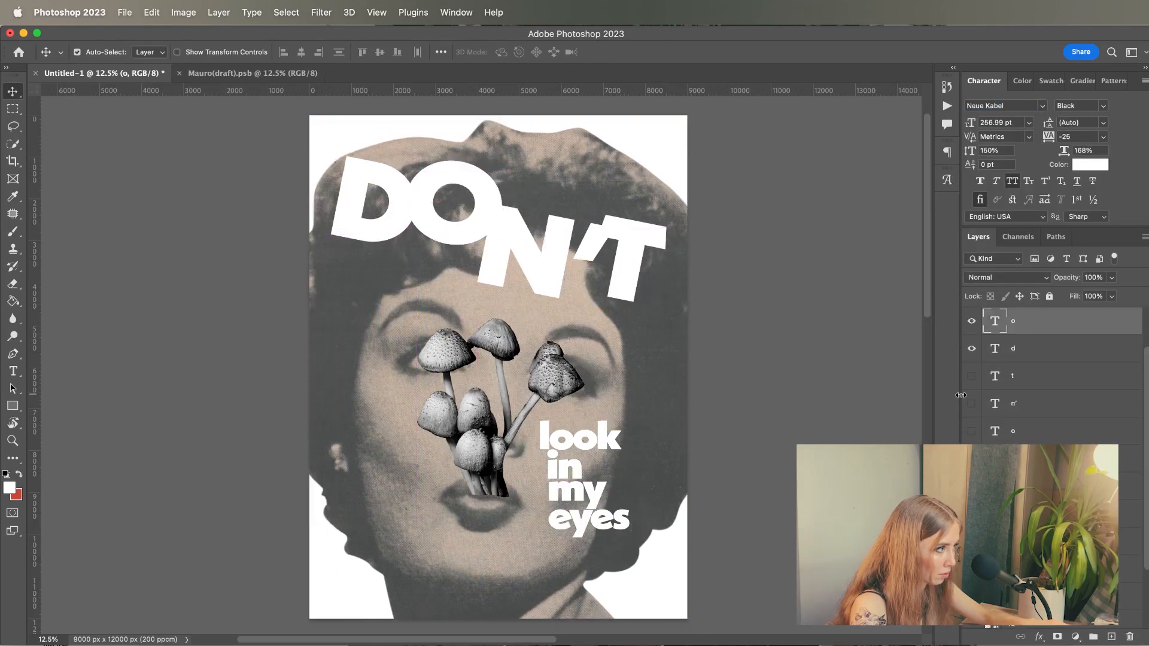
- Group the Neue Kabel letters and the Obviously letters separately, and turn the layers inside the Obviously group visible again
click(1041, 321)
shift+click(1042, 403)
click(1093, 637)
click(1041, 338)
shift+click(1041, 421)
key(super+g)
click(986, 332)
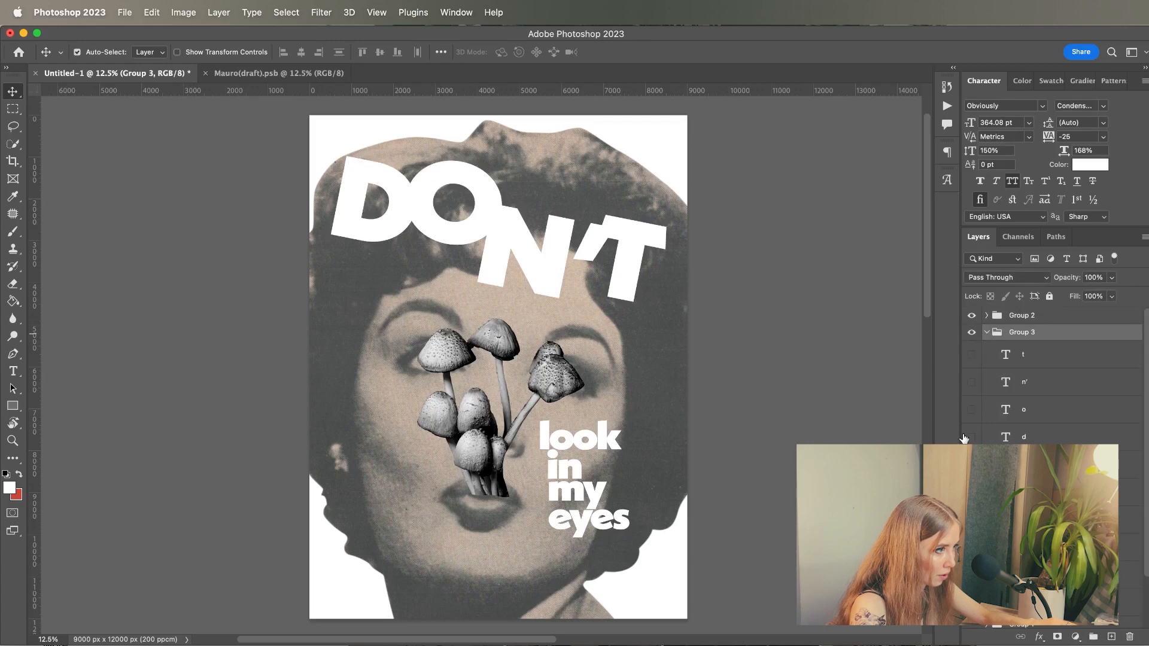
drag(971, 439, 972, 356)
click(987, 333)
- Compare the two DON'T versions by toggling their groups' visibility, ending with the Neue Kabel group hidden and the Obviously group shown
click(972, 316)
click(972, 334)
click(972, 332)
click(972, 316)
click(1022, 316)
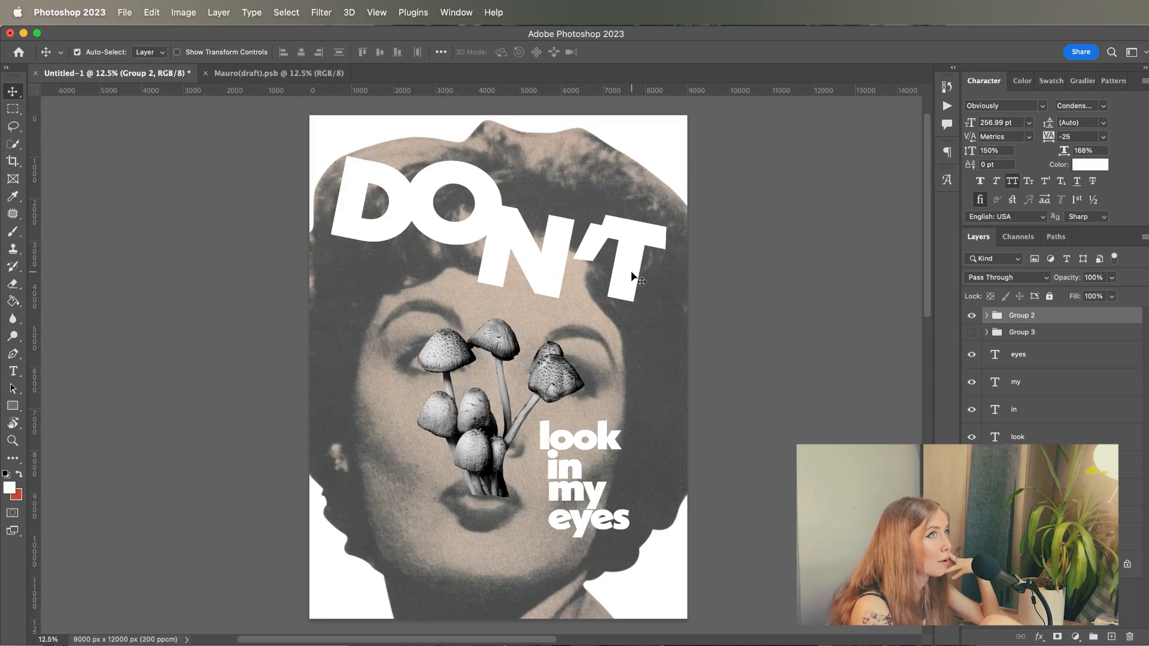
click(971, 317)
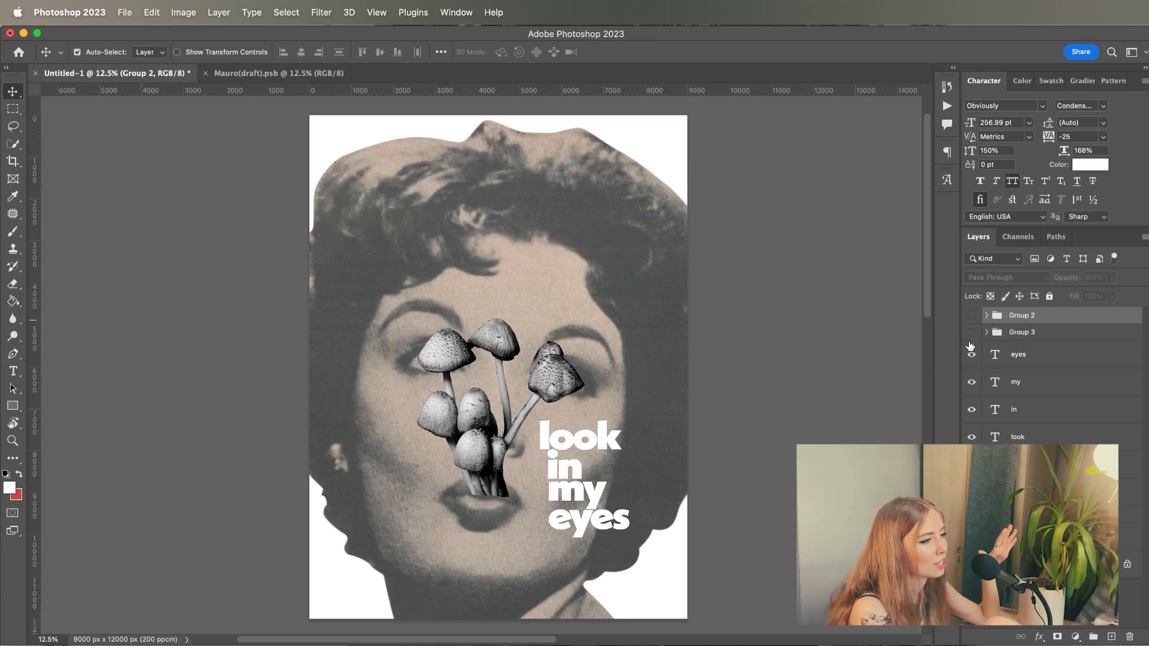
click(972, 333)
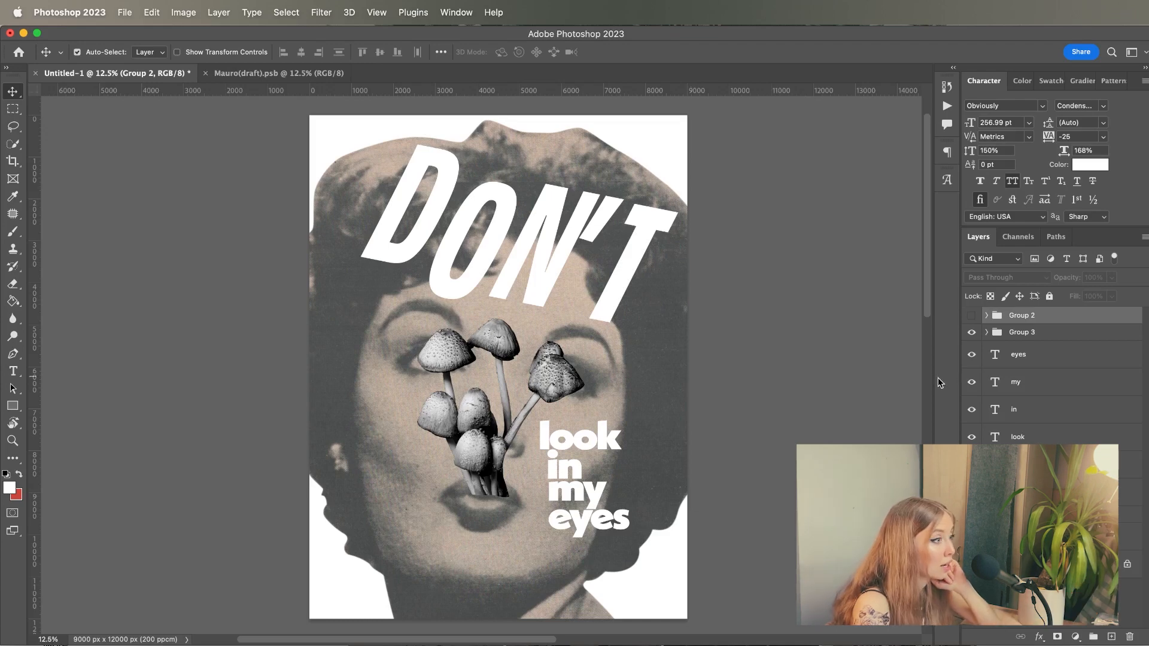
- Hide Group 3 and show Group 1's DON'T lettering over the hair instead
click(1031, 334)
click(971, 332)
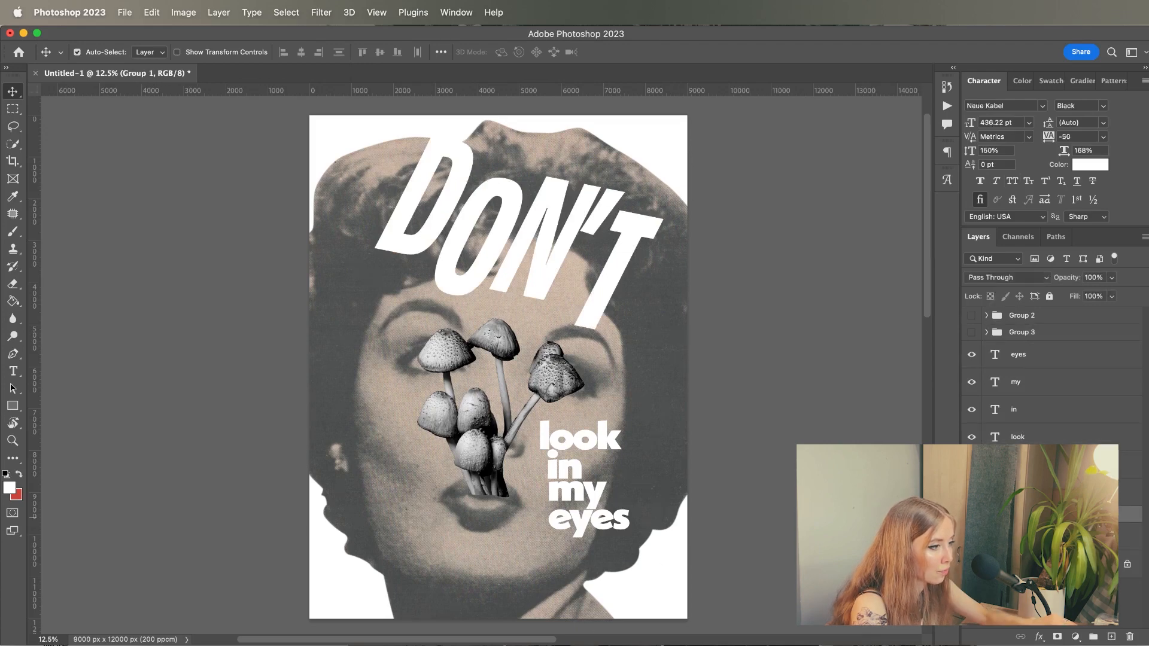
- Rotate the "look in my eyes" words together by -8.41° and reposition the block beside the mushrooms
shift+click(1018, 355)
key(super+t)
drag(652, 395, 736, 353)
drag(599, 444, 608, 437)
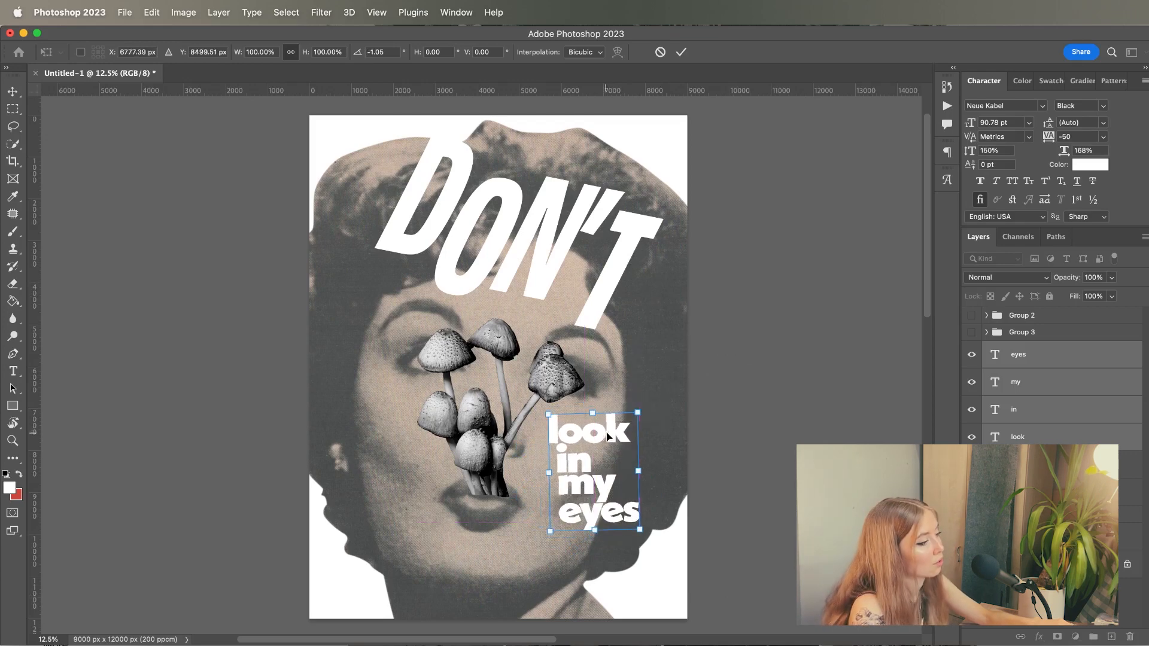
drag(660, 405, 660, 386)
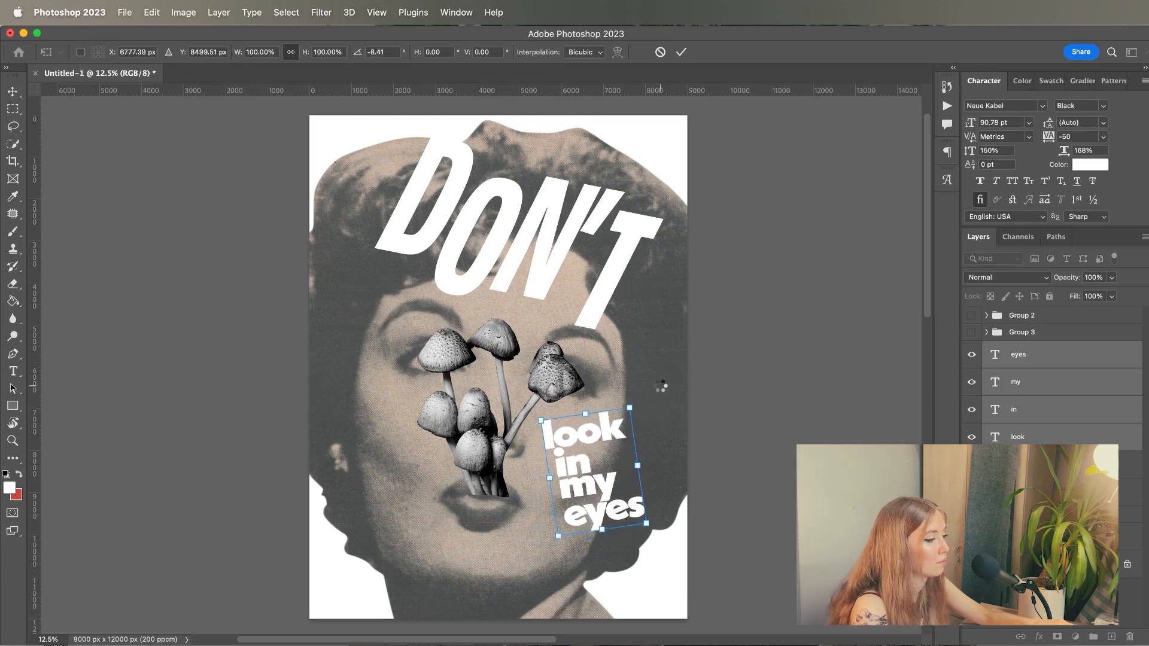
key(Return)
drag(617, 433, 609, 426)
- Preview other typefaces such as Apotek ExtraCond and Termina on the four small words and keep Neue Kabel
click(1042, 106)
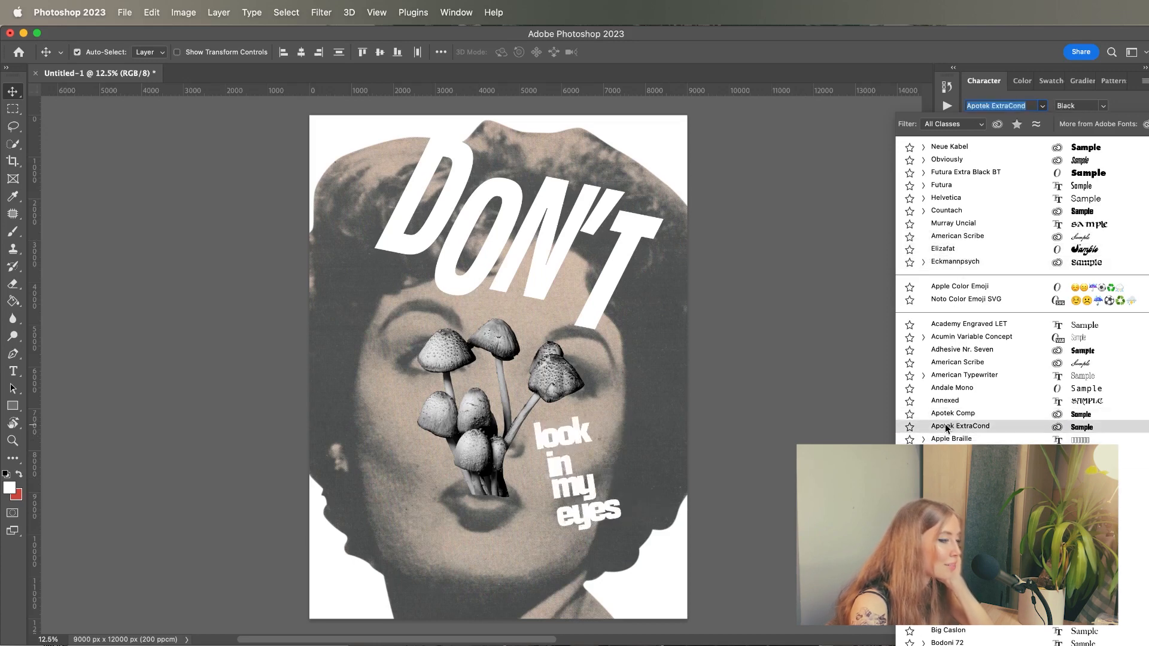
scroll(947, 413, down, 20)
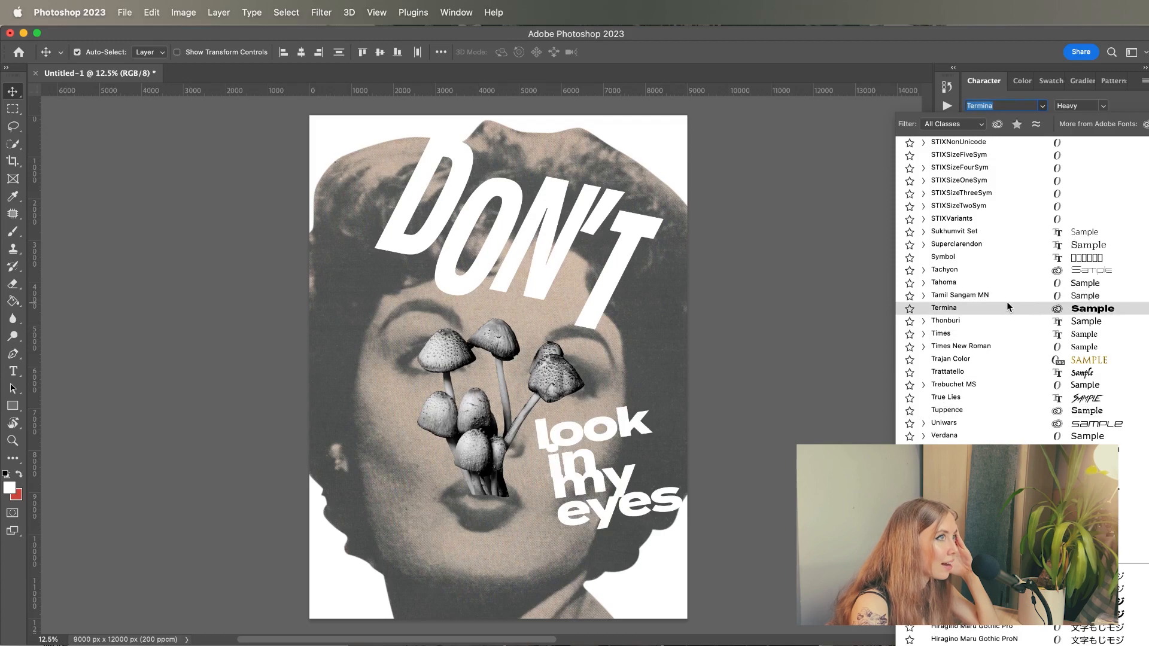
scroll(1006, 303, down, 10)
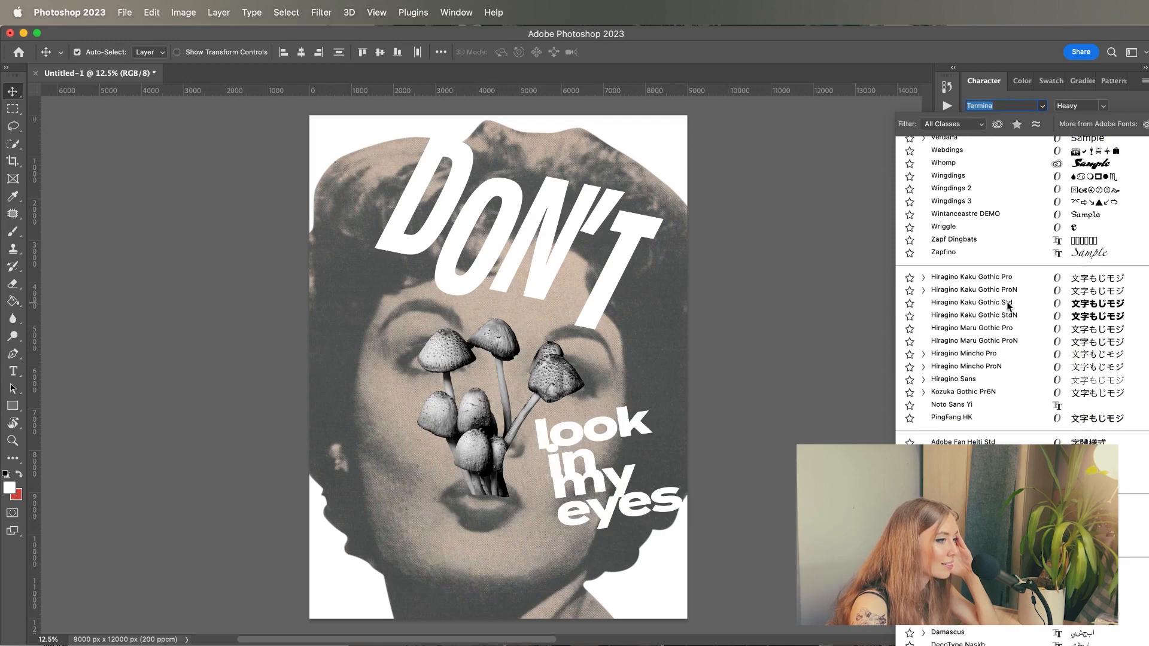
scroll(1007, 303, up, 13)
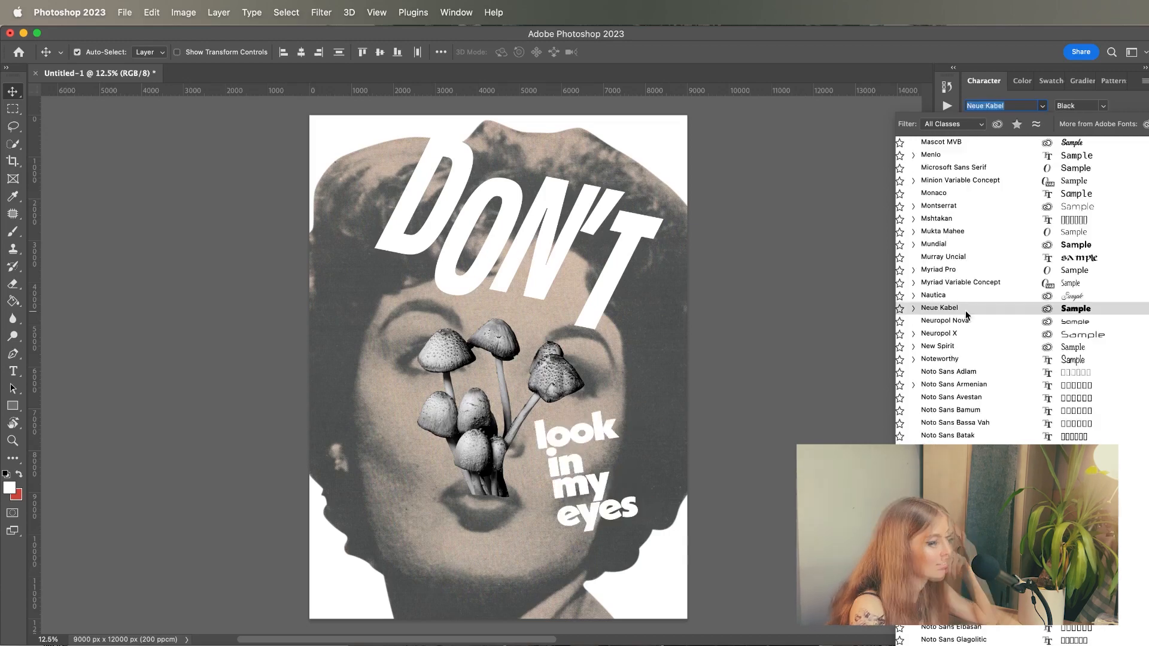
click(966, 311)
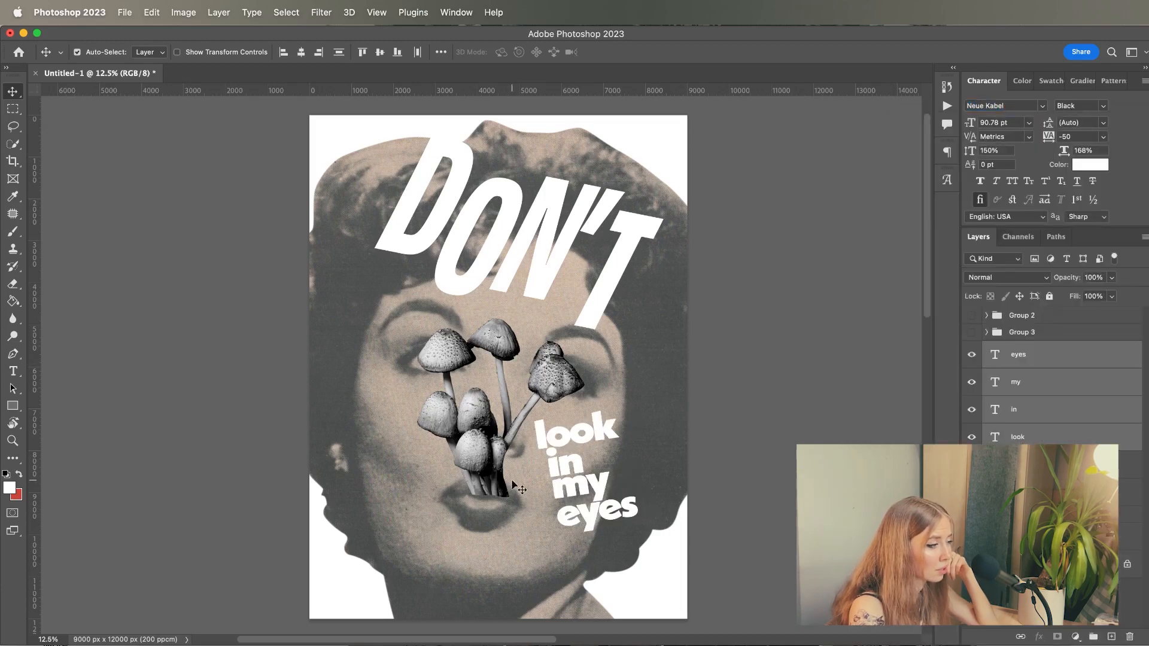
- Raise the "look in my eyes" block and shift each word individually into a staggered, evenly spaced stack beside the mushrooms
drag(603, 432, 602, 420)
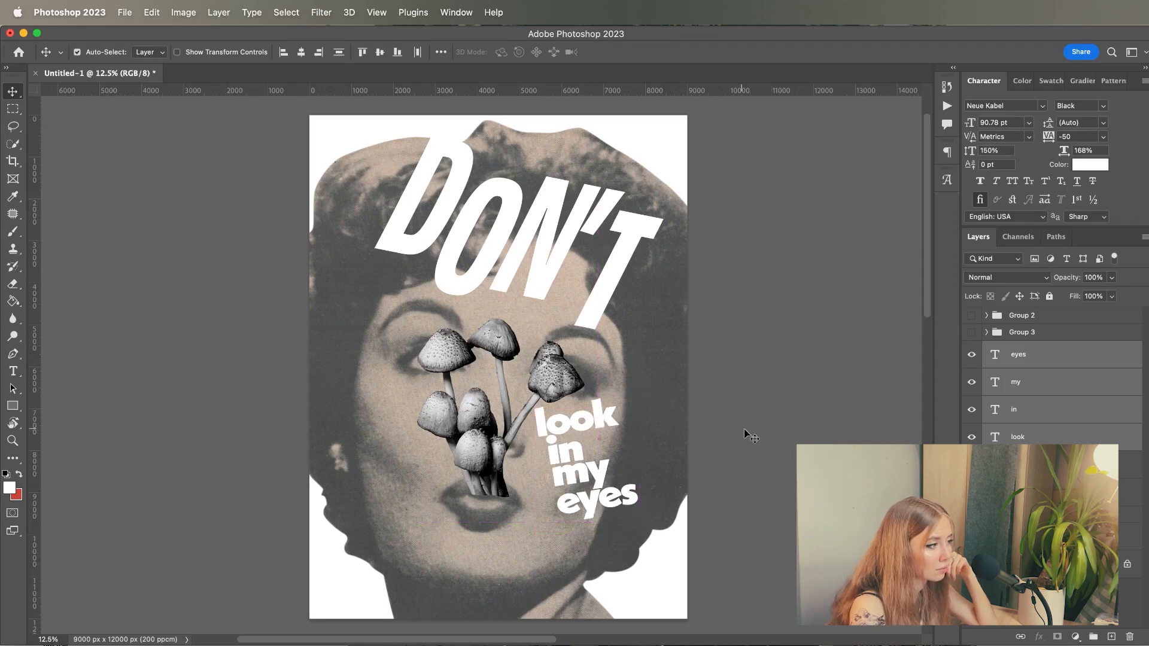
click(746, 433)
drag(564, 456, 540, 456)
drag(575, 477, 558, 480)
drag(598, 506, 576, 527)
drag(572, 476, 575, 483)
mouse_move(553, 460)
mouse_down()
mouse_move(566, 460)
mouse_move(550, 460)
mouse_up()
click(591, 426)
drag(590, 426, 583, 425)
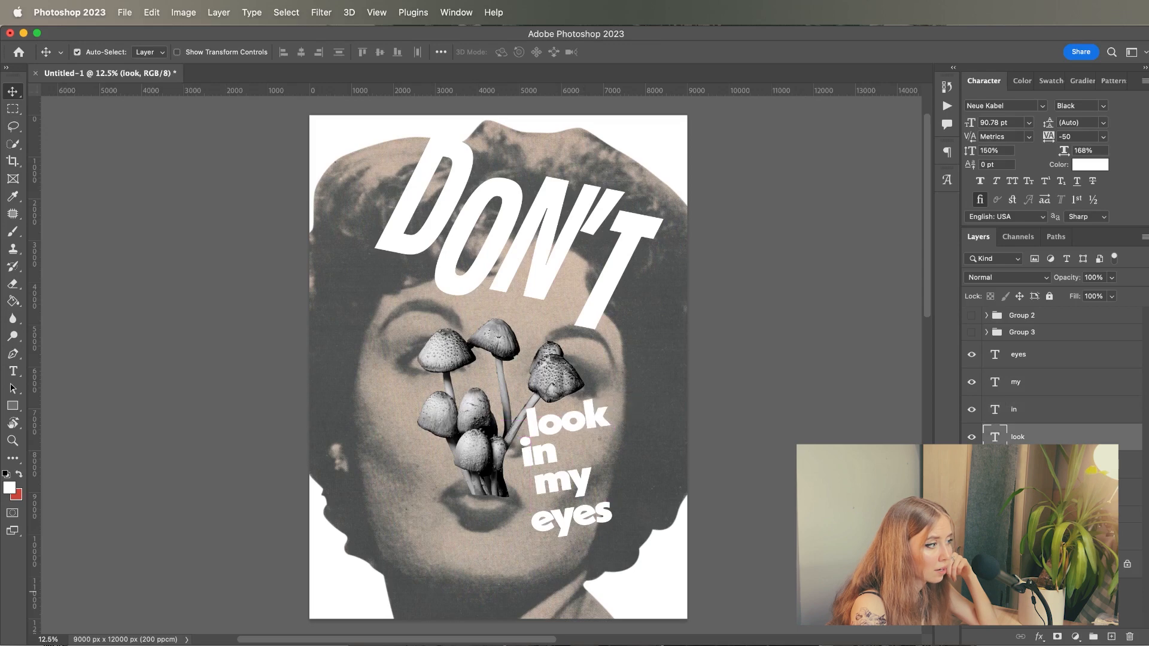
drag(554, 462, 578, 475)
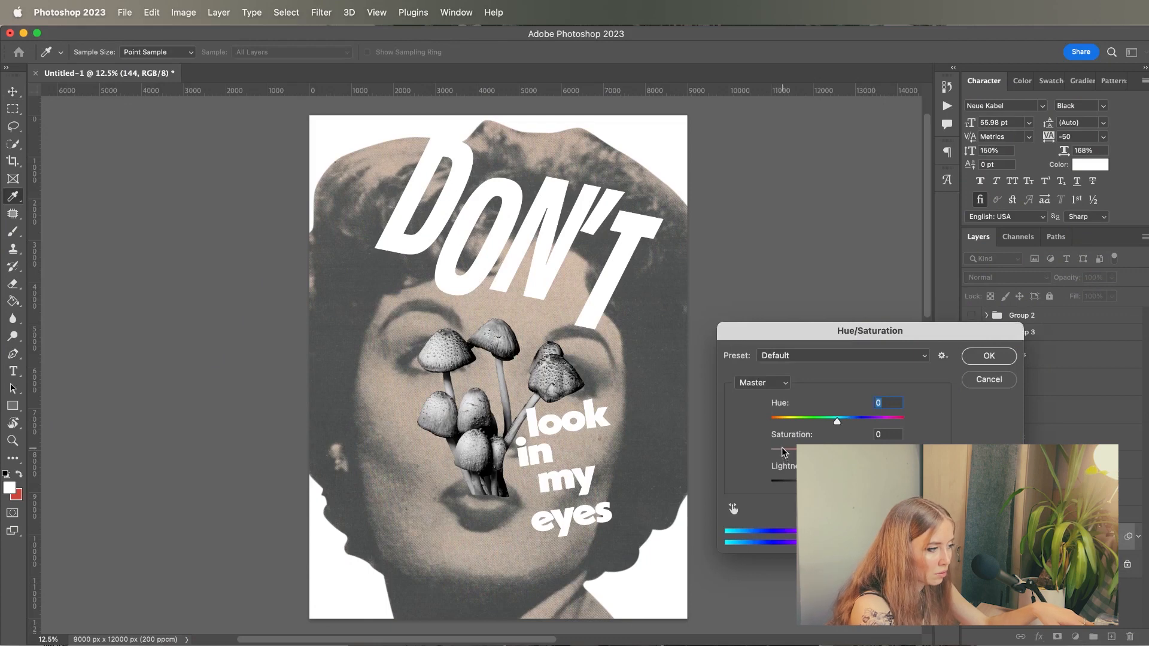
- Desaturate the woman's portrait layer with Hue/Saturation at a saturation of -100
drag(781, 449, 769, 453)
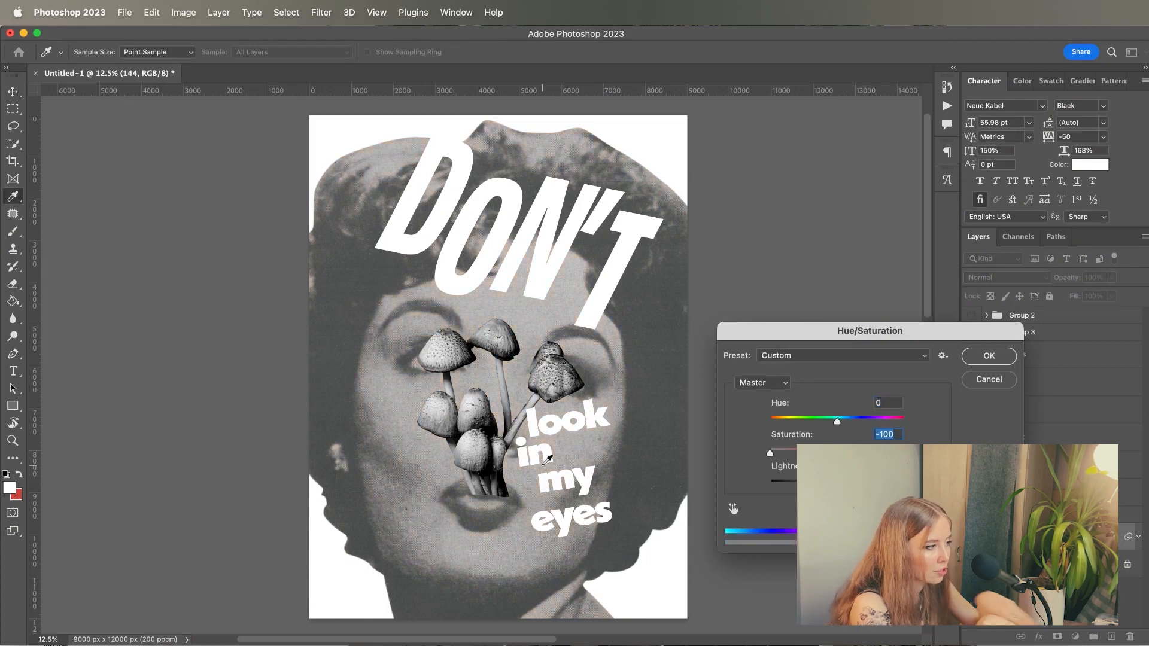
click(972, 359)
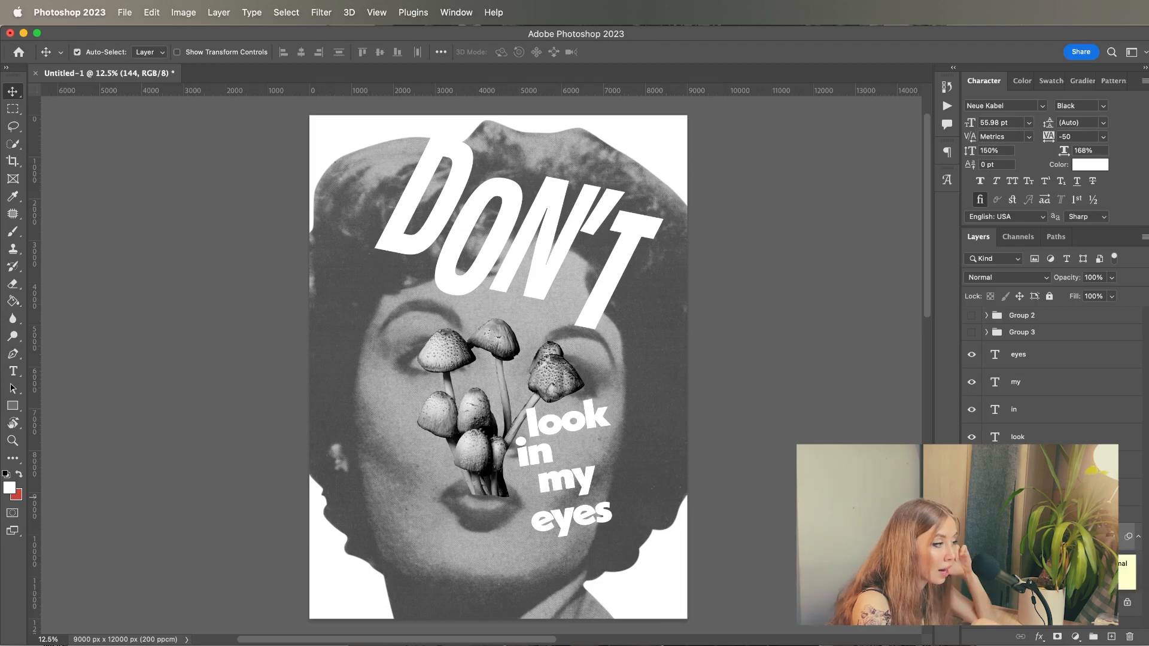
- Add a Gradient Map adjustment above the portrait and change its red end stop to bright magenta
click(1075, 637)
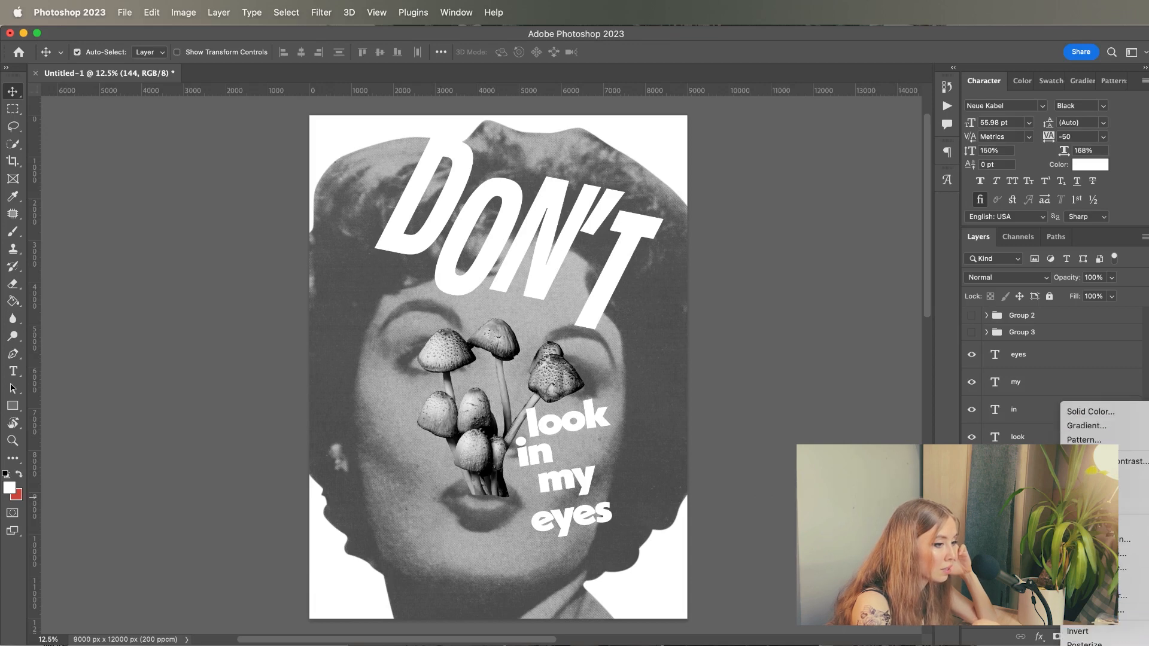
click(1087, 645)
click(1047, 286)
double_click(938, 501)
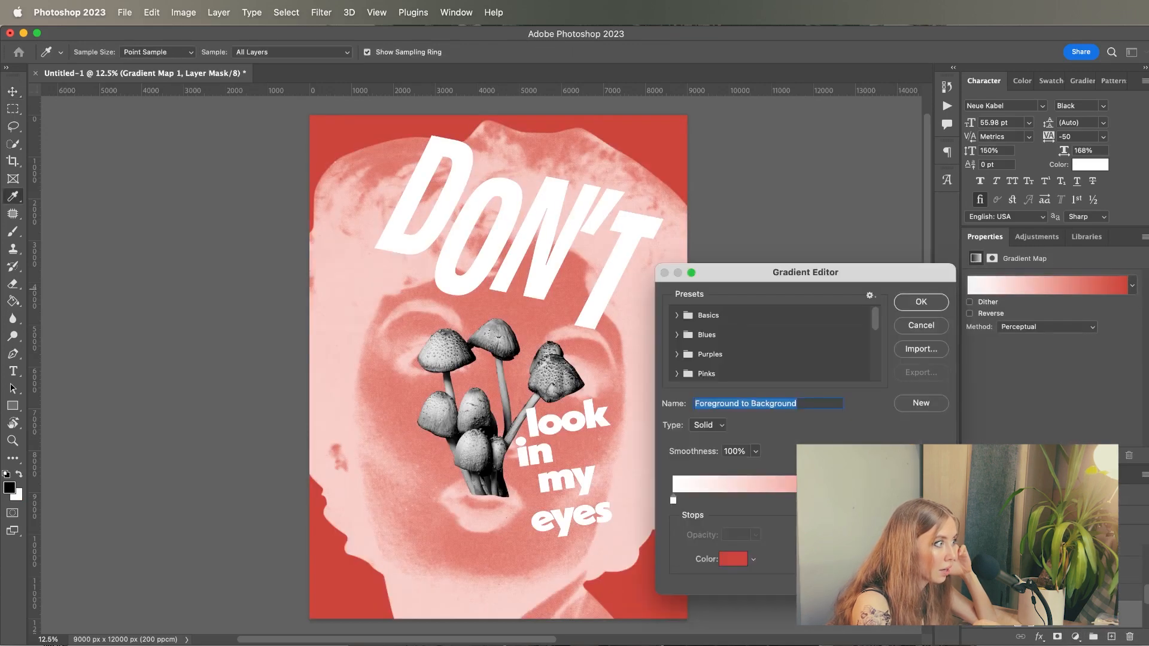
drag(862, 413, 995, 407)
click(867, 484)
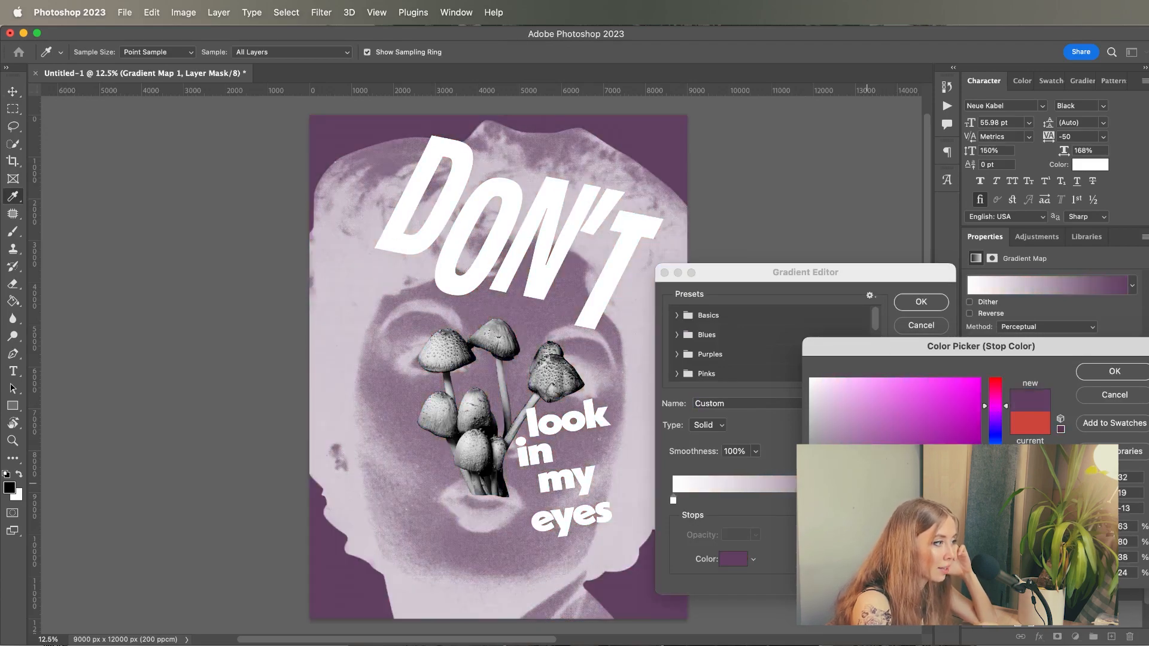
drag(868, 483, 1010, 324)
drag(926, 404, 960, 364)
click(1115, 372)
- Swap the gradient's stops so magenta sits at the dark end and white at the light end
drag(937, 501, 778, 501)
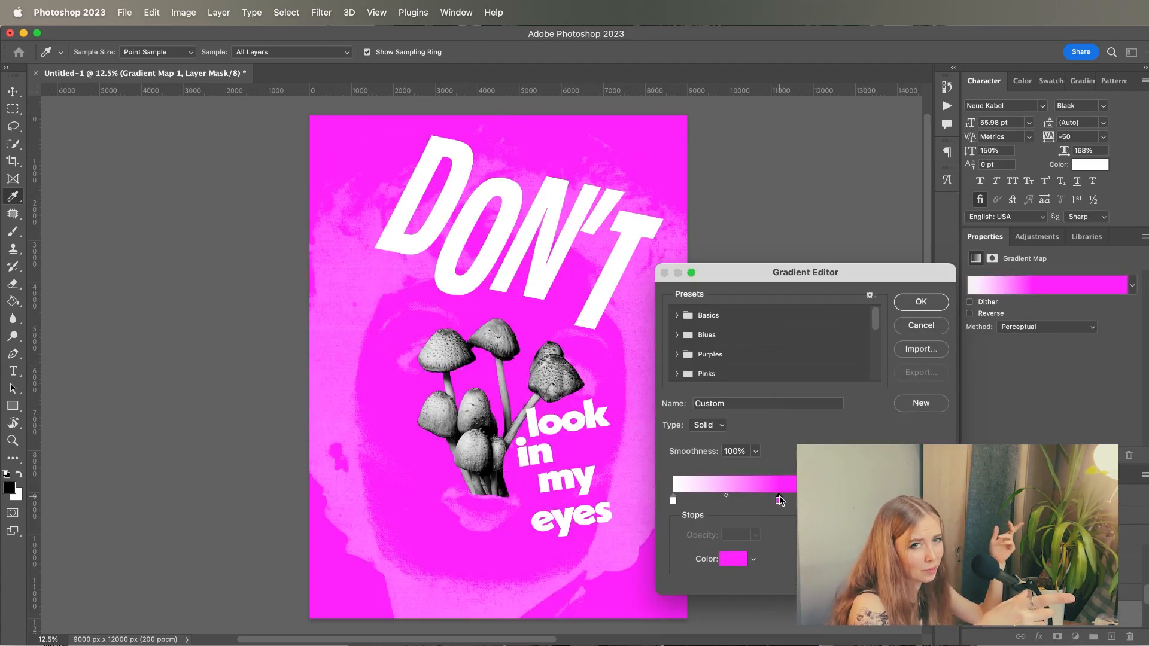
drag(674, 500, 937, 501)
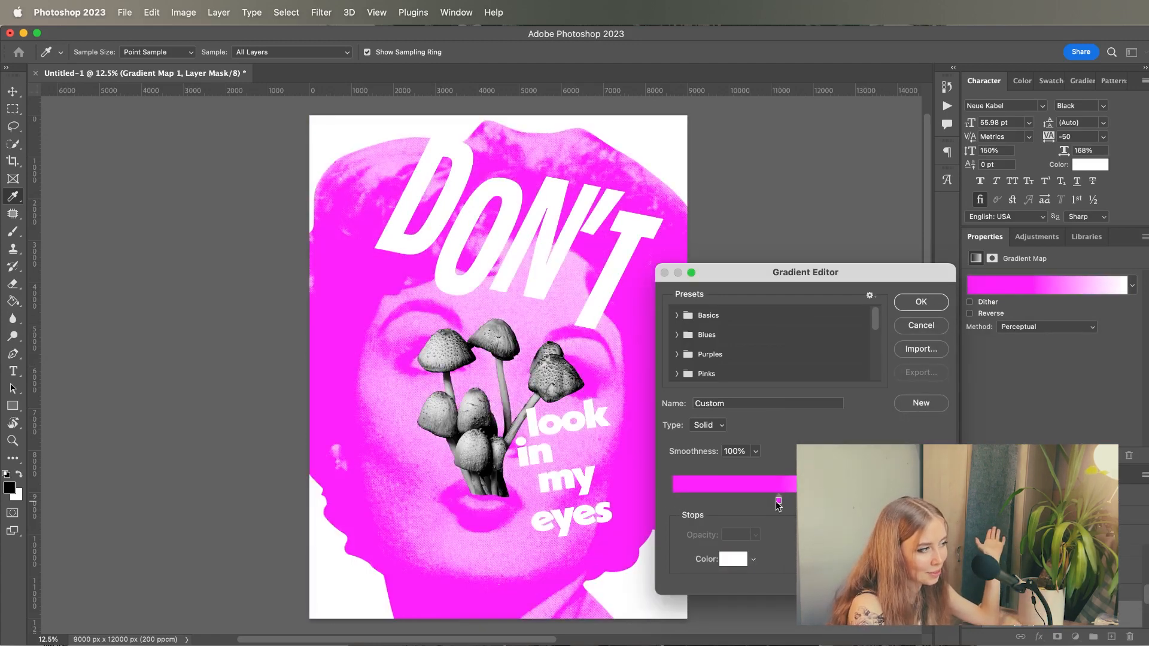
drag(778, 502, 679, 501)
- Try brighter magenta and muted purple shades for the gradient's dark stop
drag(758, 278, 797, 230)
double_click(719, 453)
click(895, 457)
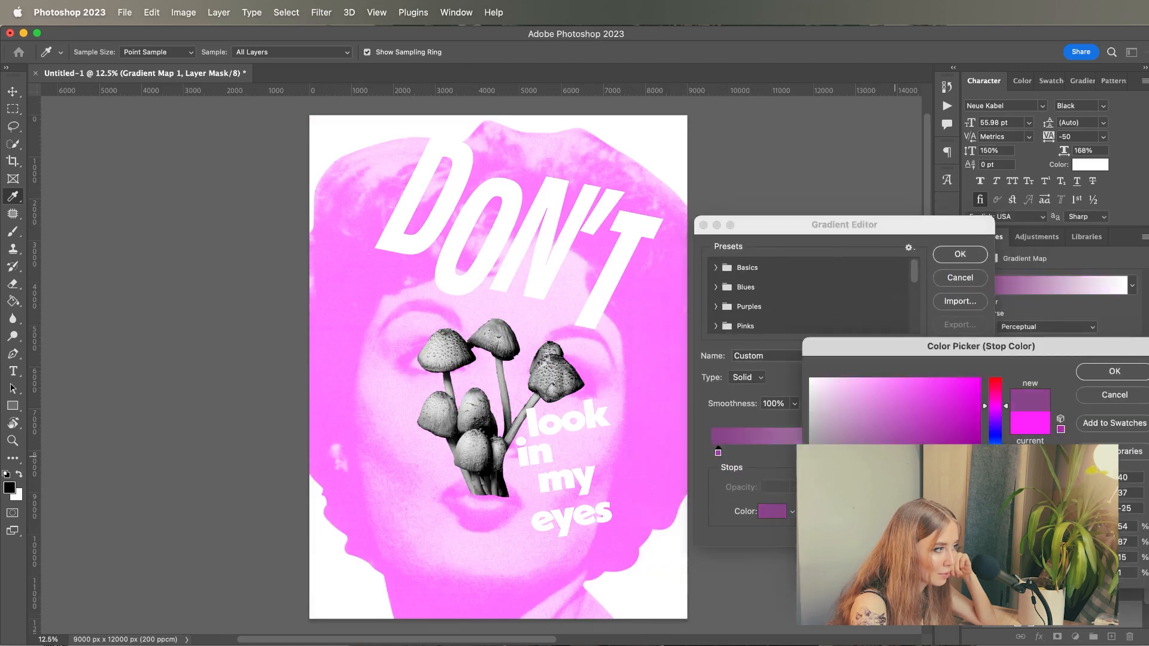
drag(895, 456, 967, 273)
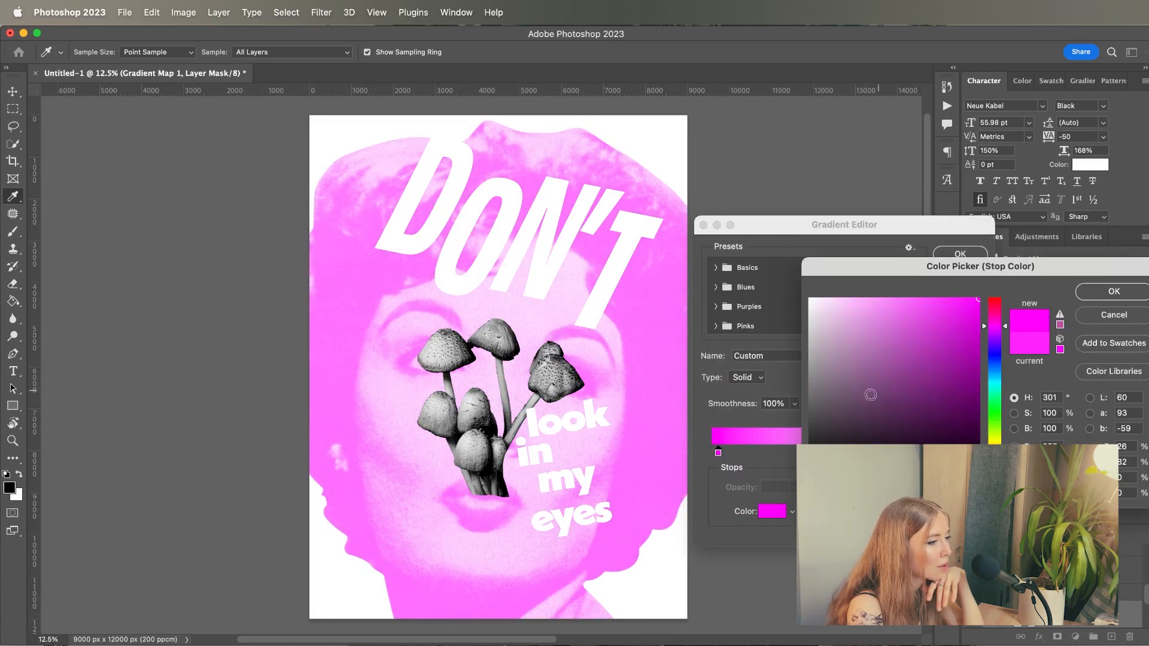
click(836, 414)
drag(937, 333, 939, 260)
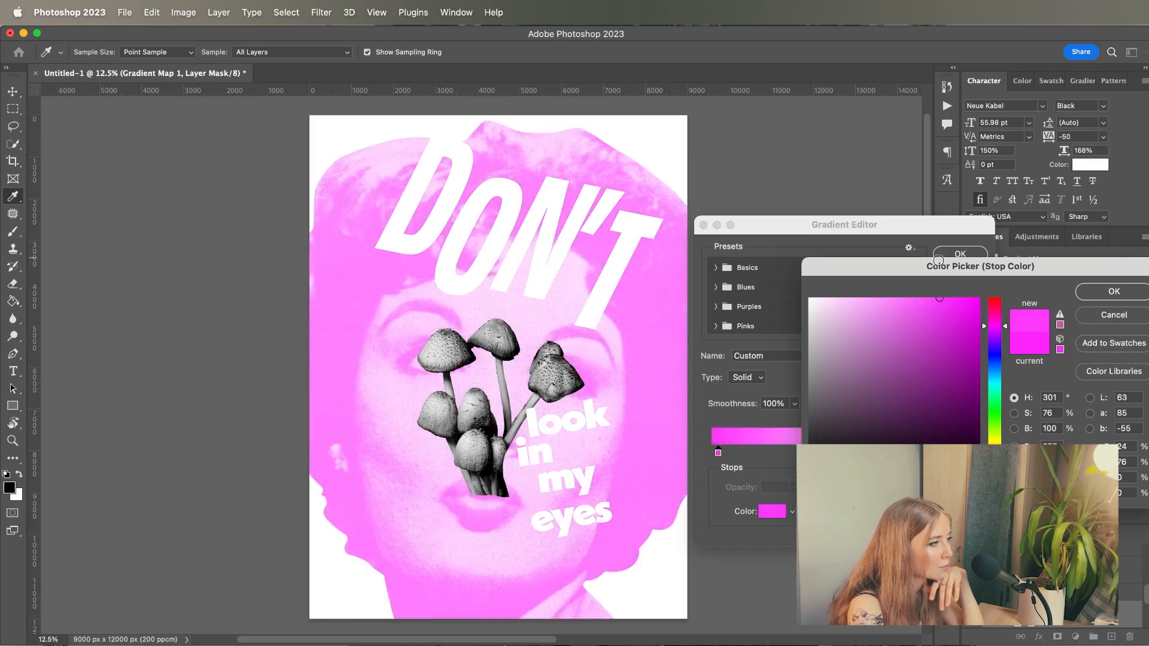
click(841, 404)
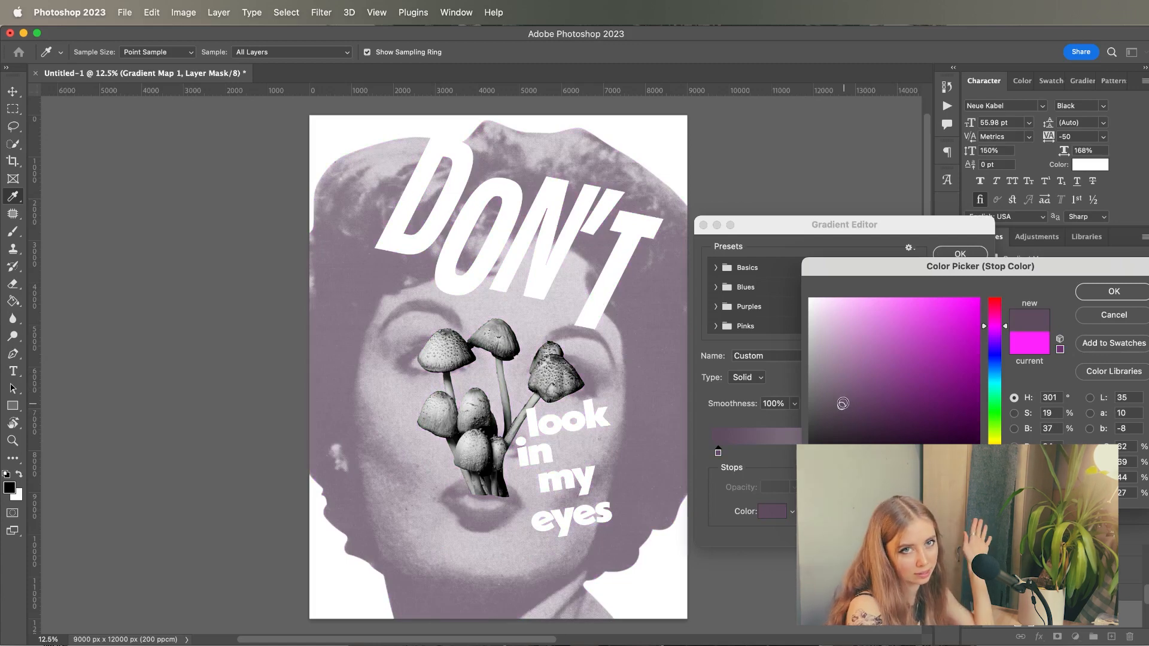
click(893, 397)
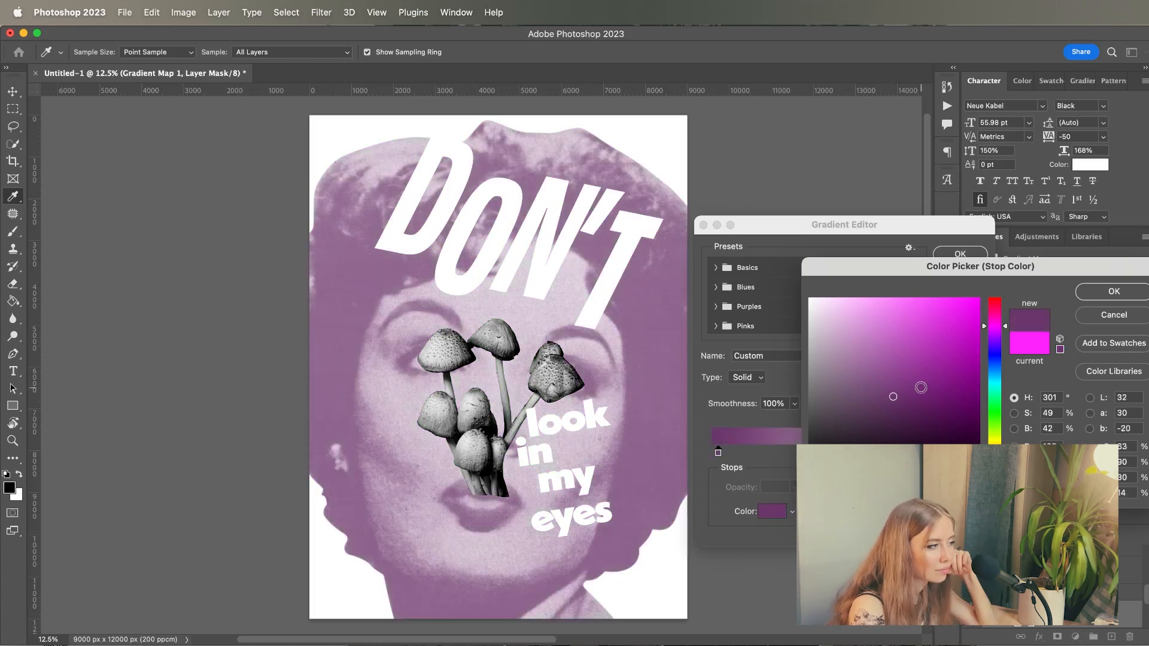
- Recolour the gradient's dark stop to a muted deep green with a hue of 154°
click(1001, 308)
click(992, 397)
click(927, 391)
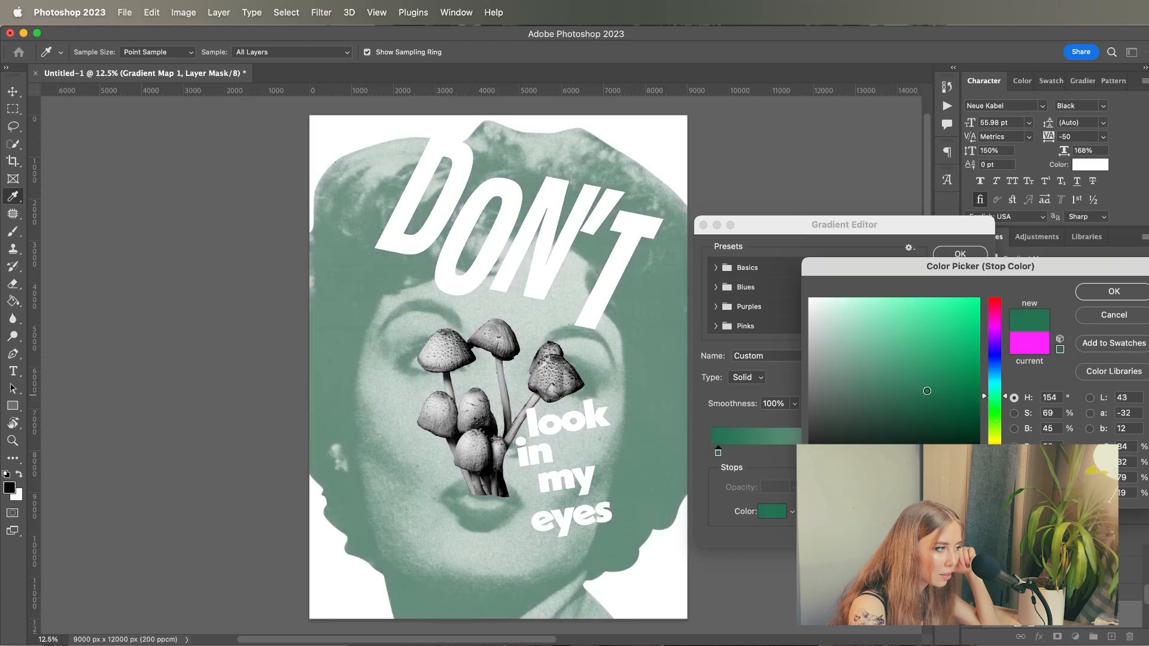
click(896, 399)
click(877, 389)
click(854, 407)
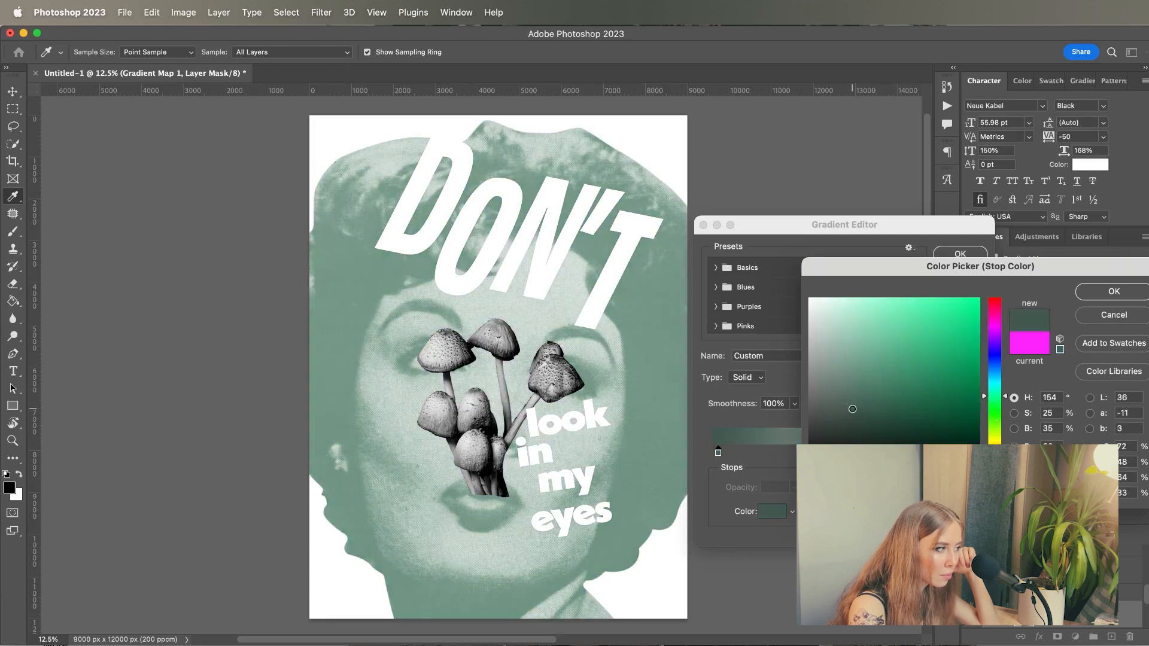
click(891, 406)
click(1084, 295)
- Change the gradient's white stop to a vivid green with a hue of 123° and apply the gradient
double_click(976, 453)
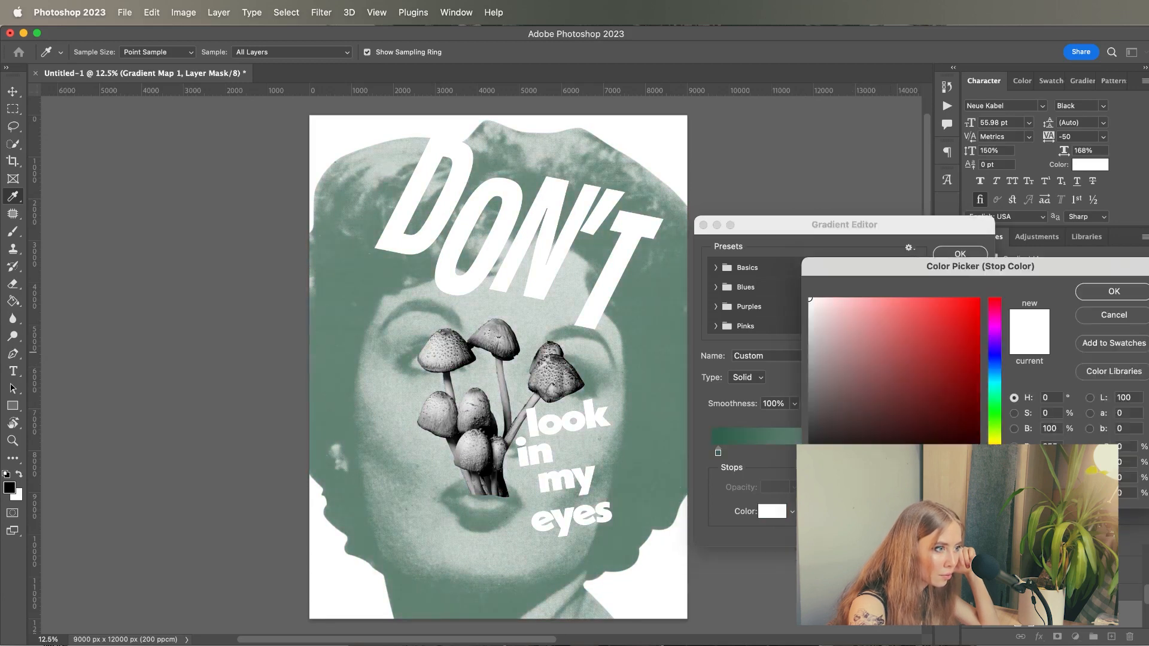
drag(995, 445, 996, 411)
click(979, 300)
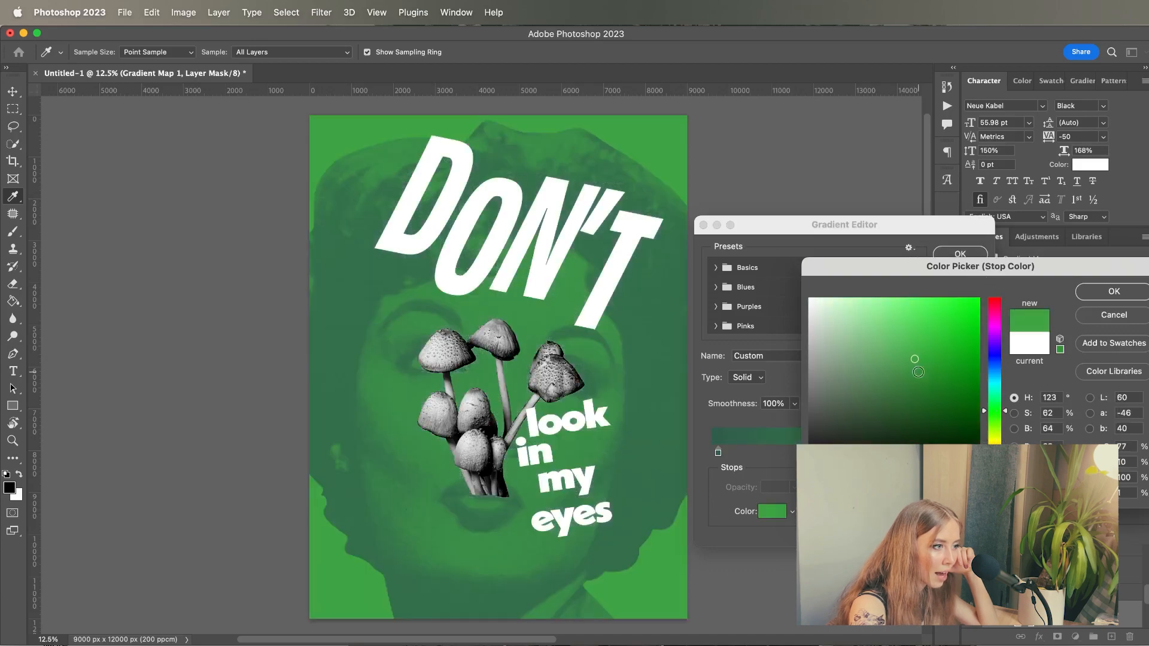
click(1106, 299)
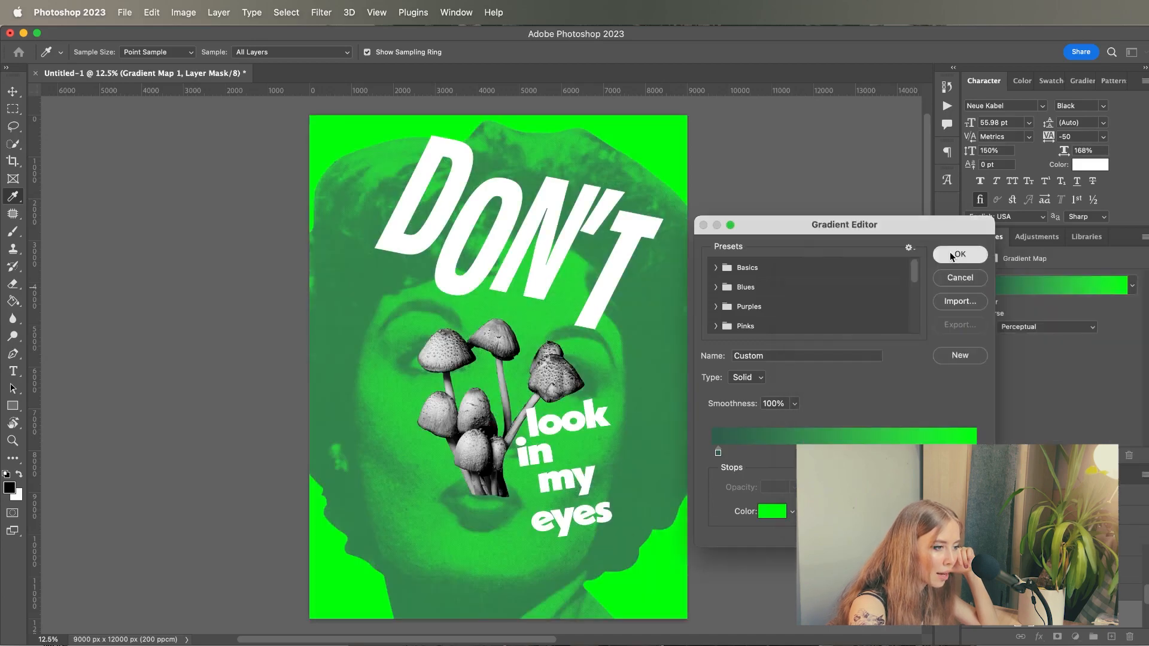
click(958, 254)
- Move the Gradient Map layer to the top of the layer stack and close its properties
drag(1047, 614, 1050, 547)
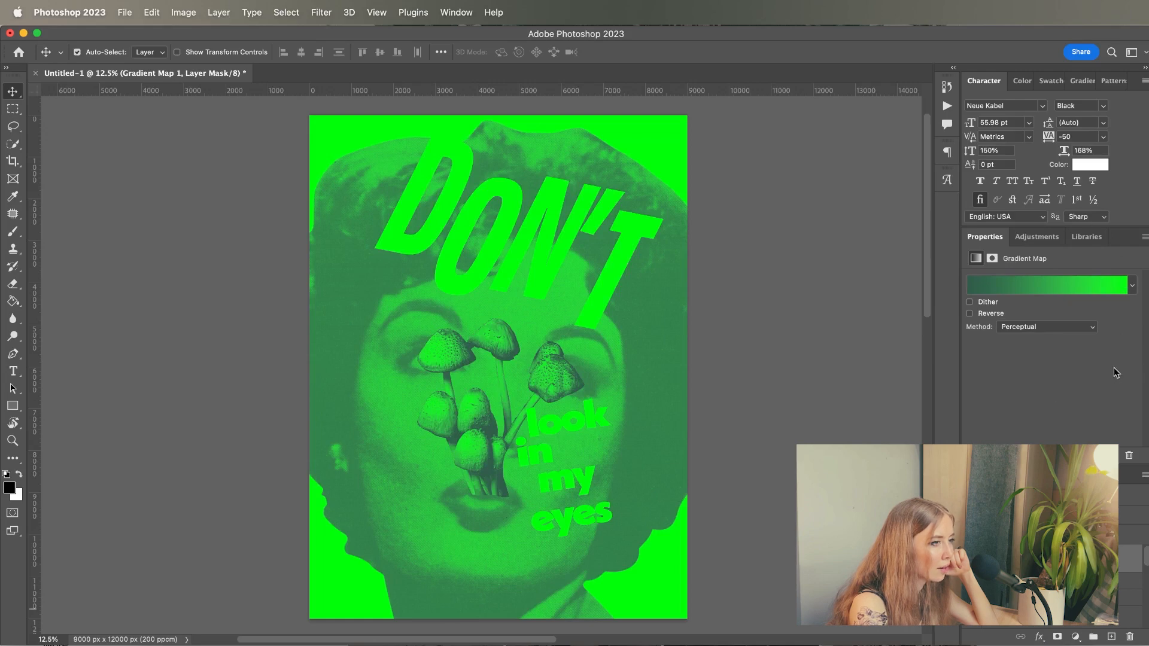
click(1144, 237)
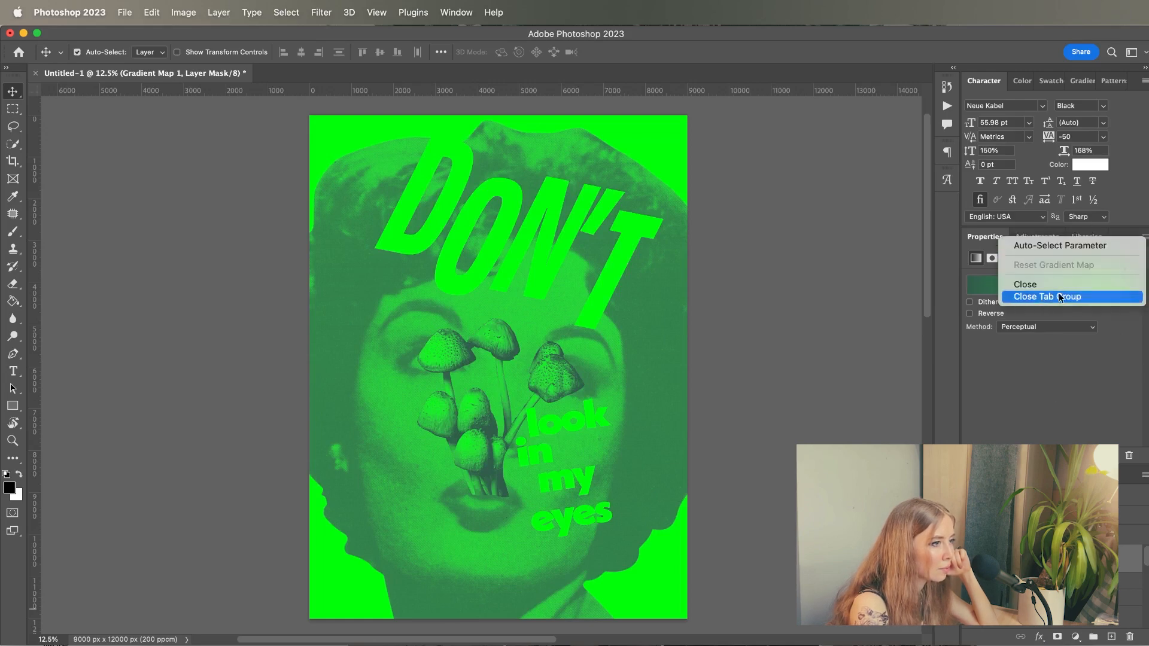
click(1062, 297)
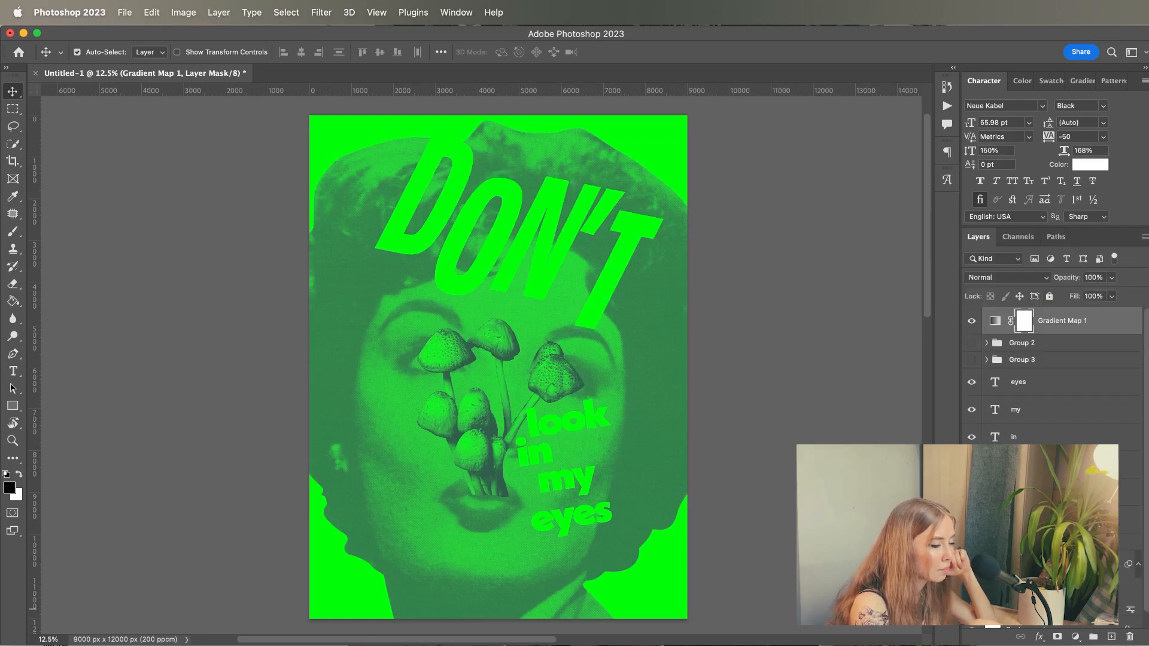
click(1077, 638)
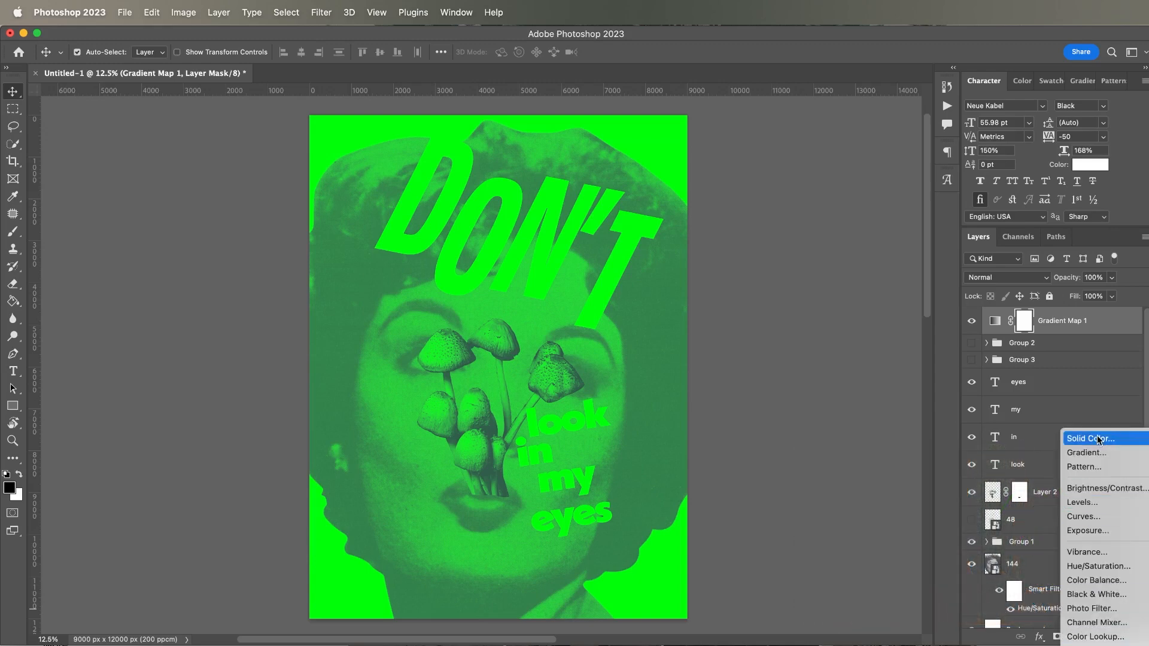
click(1034, 640)
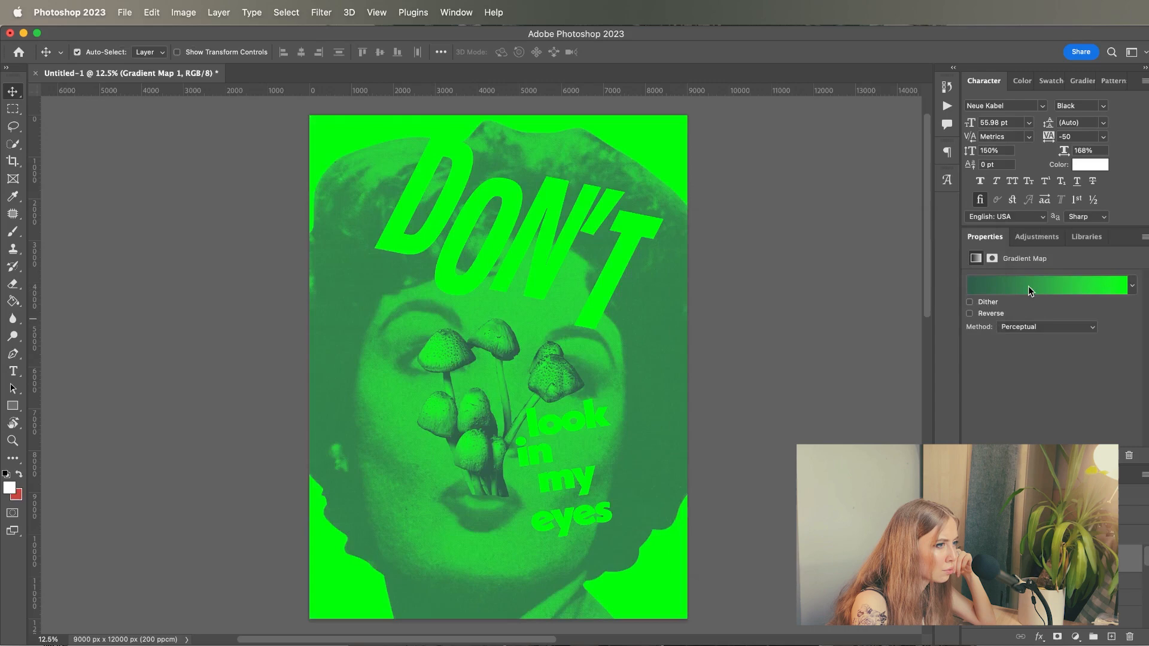
- Recolour the gradient map's light stop to a pale warm cream and apply the gradient
click(1029, 287)
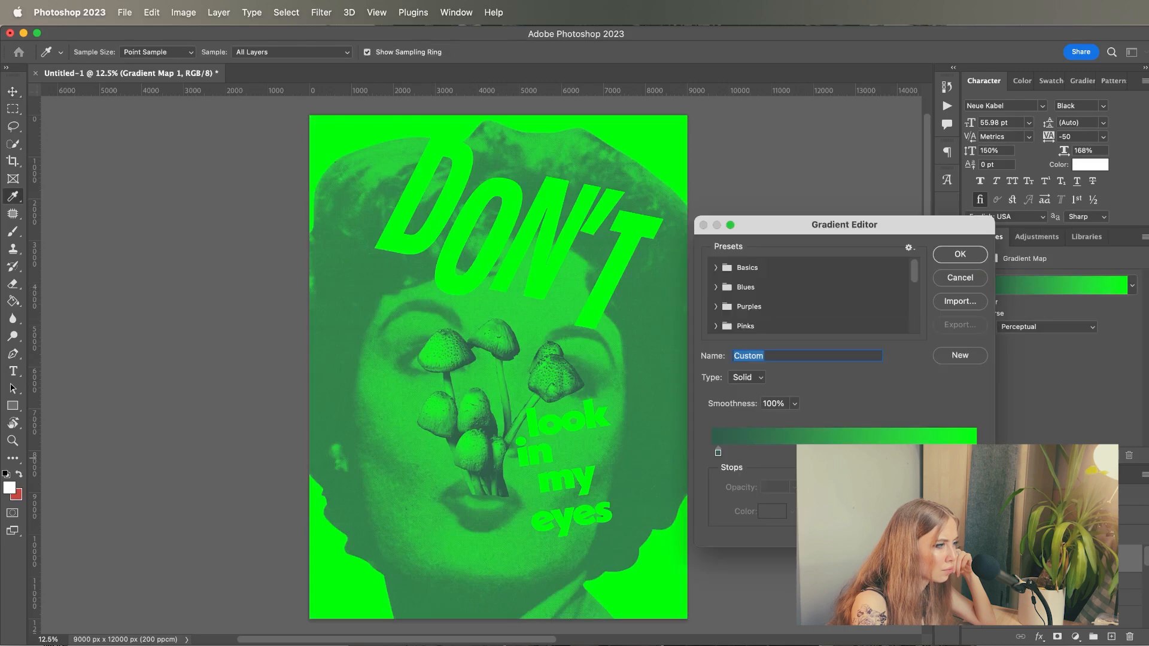
double_click(972, 453)
drag(906, 340, 851, 267)
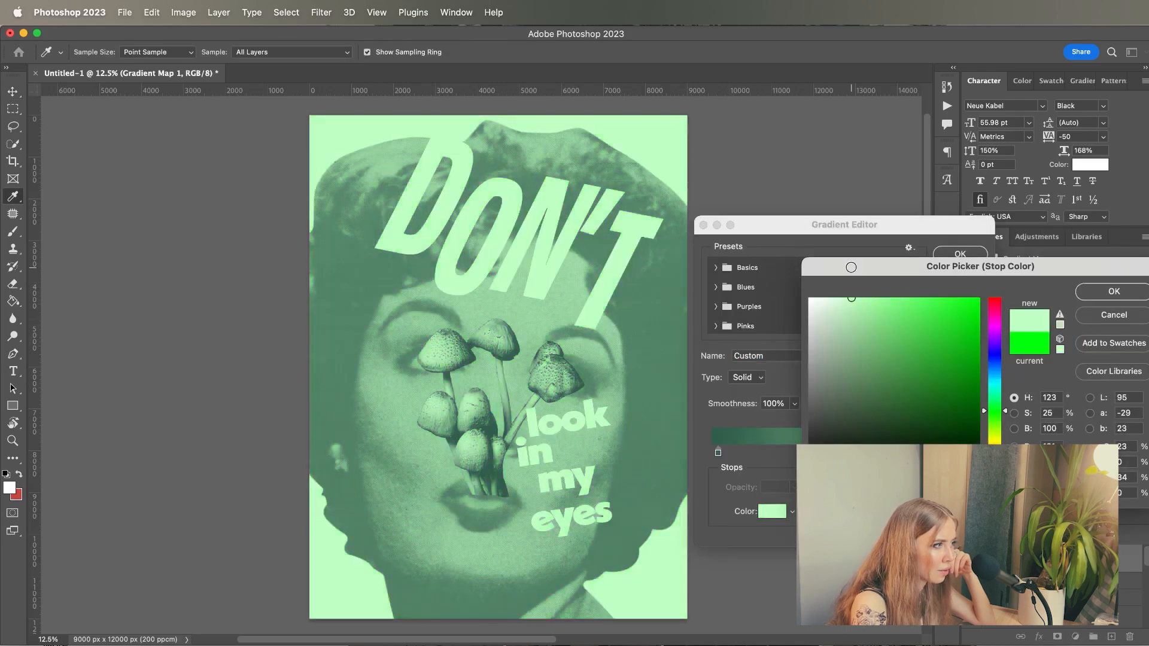
click(819, 361)
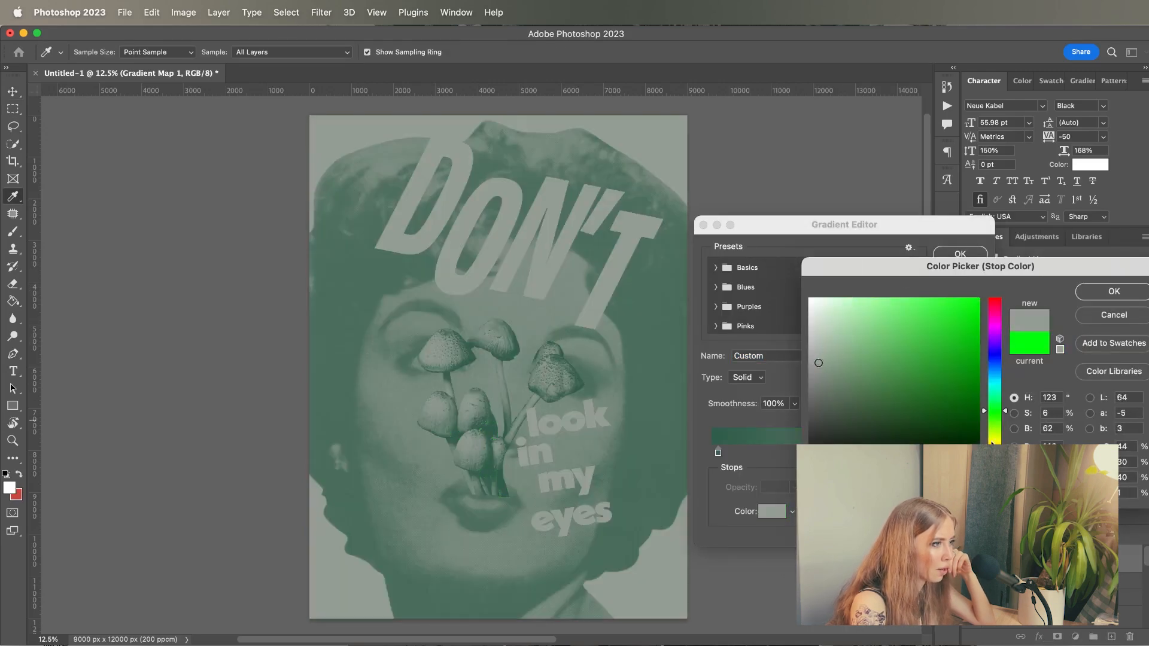
click(998, 342)
mouse_move(860, 310)
mouse_down()
mouse_move(890, 290)
mouse_move(827, 295)
mouse_up()
click(994, 456)
click(1106, 294)
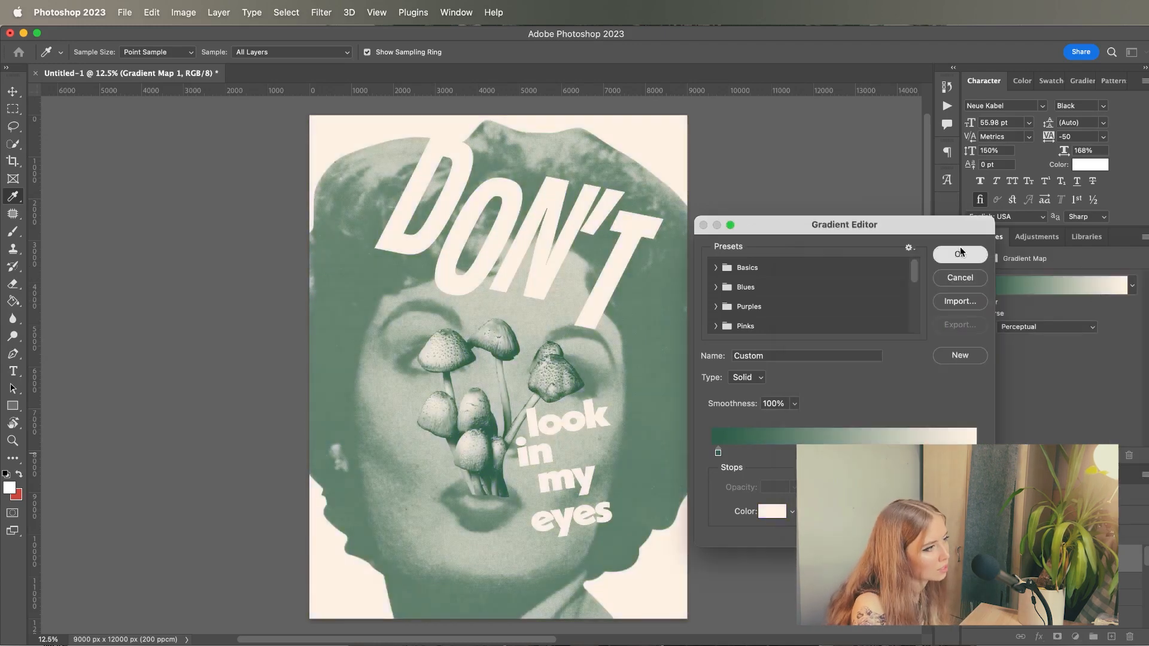
click(960, 252)
- Reopen the gradient map's gradient and recolour its dark stop to a deep reddish brown
click(1027, 288)
double_click(719, 453)
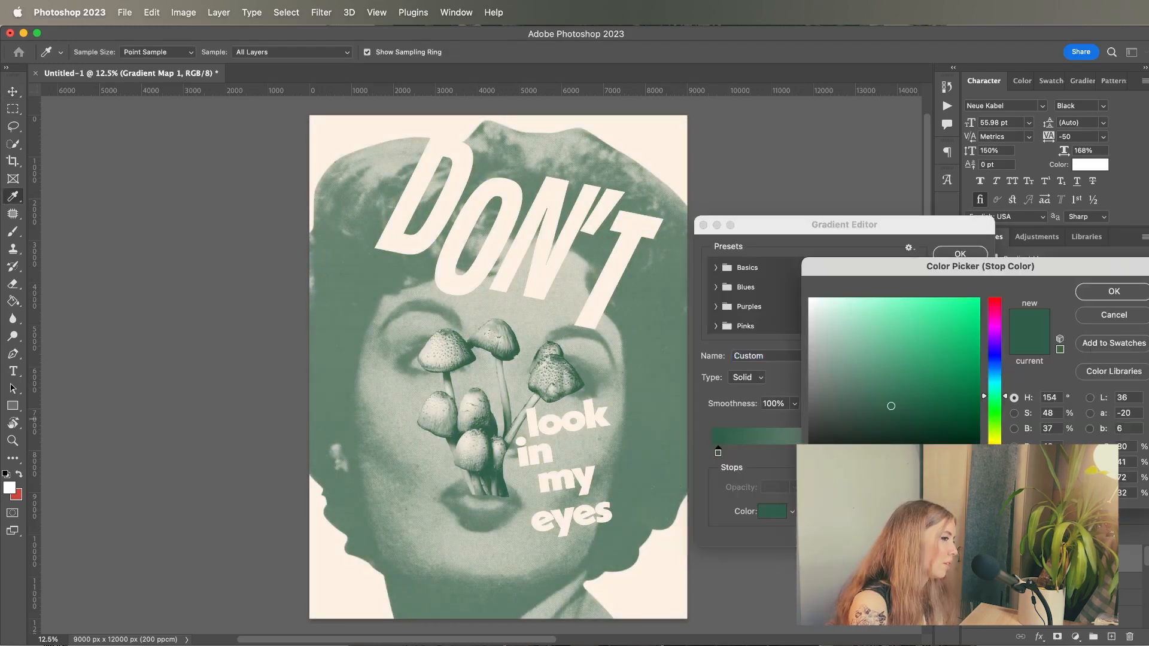
click(994, 459)
click(953, 400)
click(995, 466)
click(953, 400)
click(1114, 291)
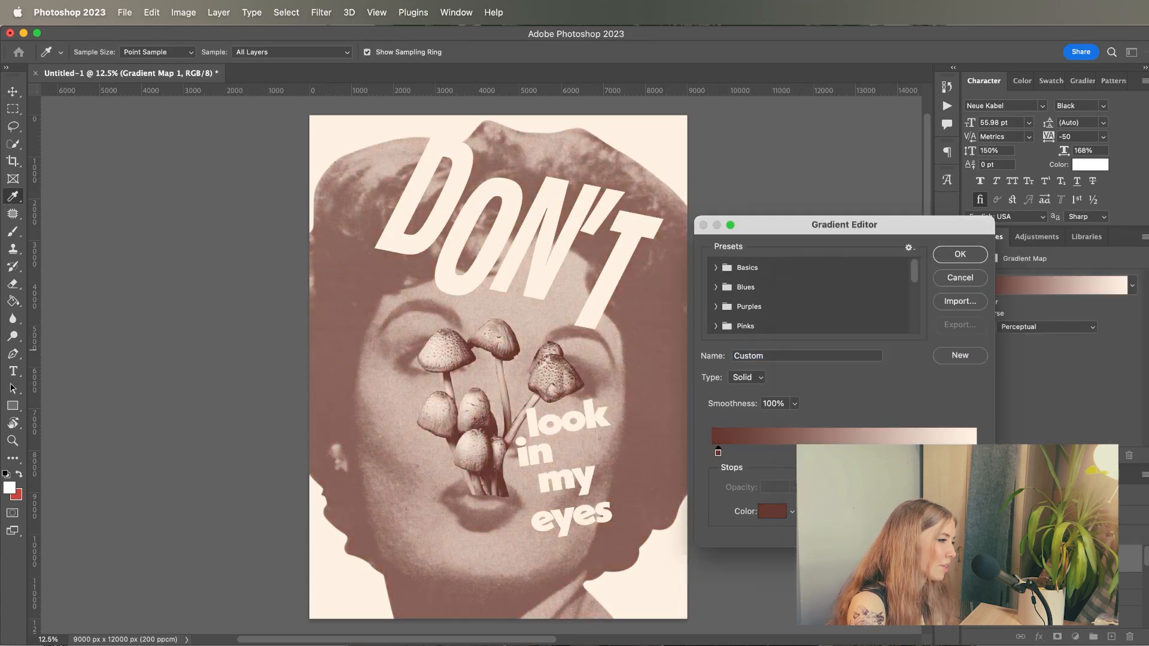
- Recolour the gradient's light stop to a pale mint with hue 130°, saturation 7% and brightness 96%
double_click(970, 453)
click(995, 407)
click(820, 302)
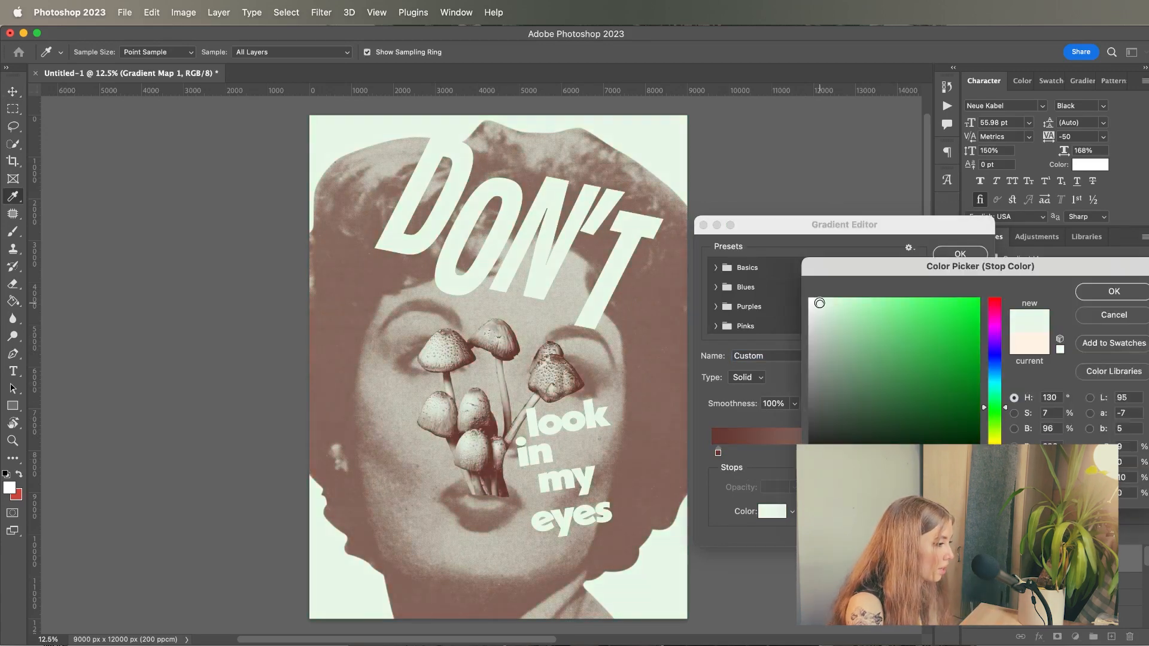
click(1107, 293)
- Recolour the gradient's dark stop to a strong red and apply the gradient
click(716, 451)
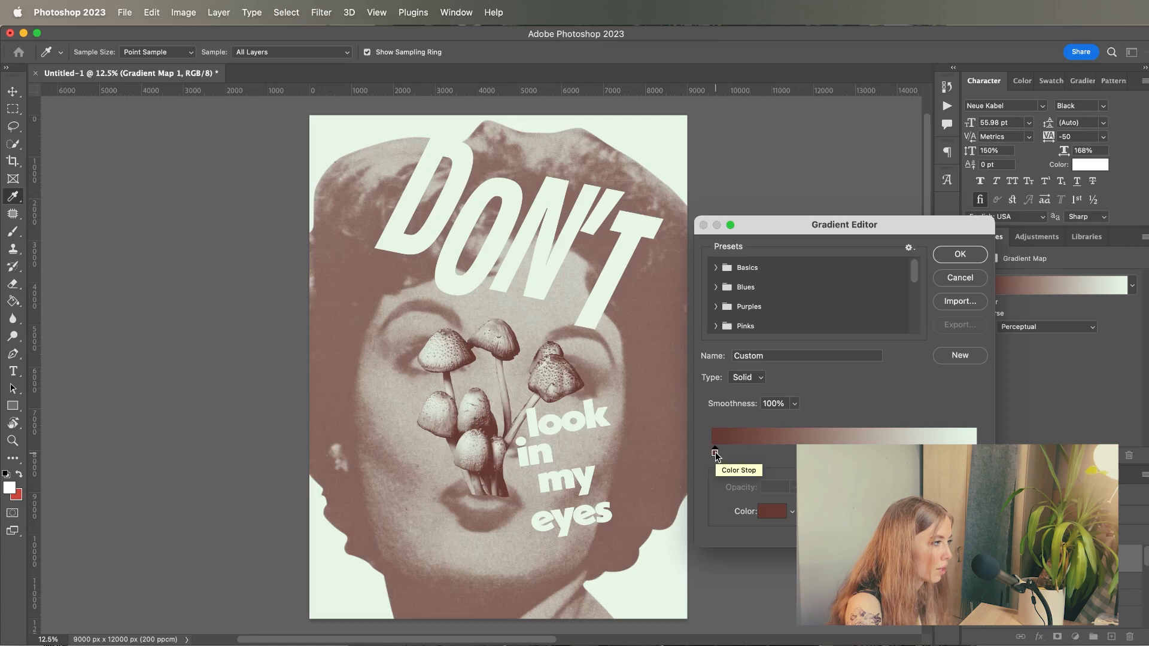
double_click(715, 452)
mouse_move(952, 378)
mouse_down()
mouse_move(895, 393)
mouse_move(896, 367)
mouse_move(947, 315)
mouse_move(921, 329)
mouse_move(936, 331)
mouse_up()
click(999, 305)
drag(995, 464, 995, 471)
drag(929, 331, 937, 330)
key(Return)
key(Return)
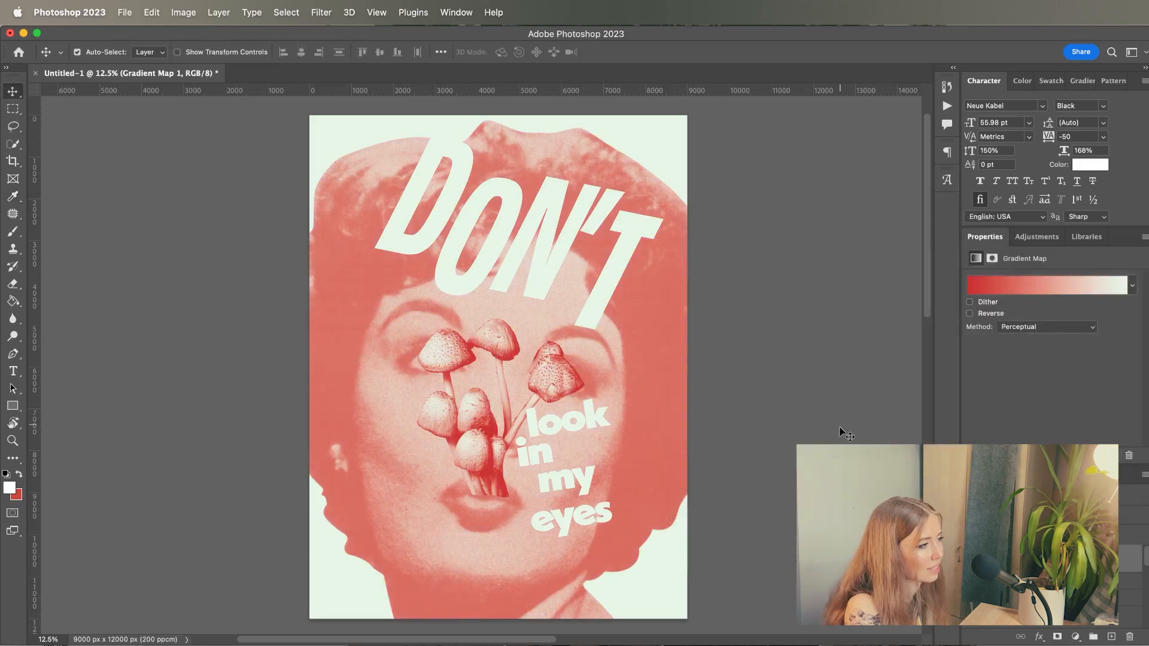
- Close the gradient map's properties and bring the mushroom layer to the top of the layer stack, above the Gradient Map
scroll(498, 366, down, 5)
scroll(498, 367, up, 6)
scroll(497, 366, down, 2)
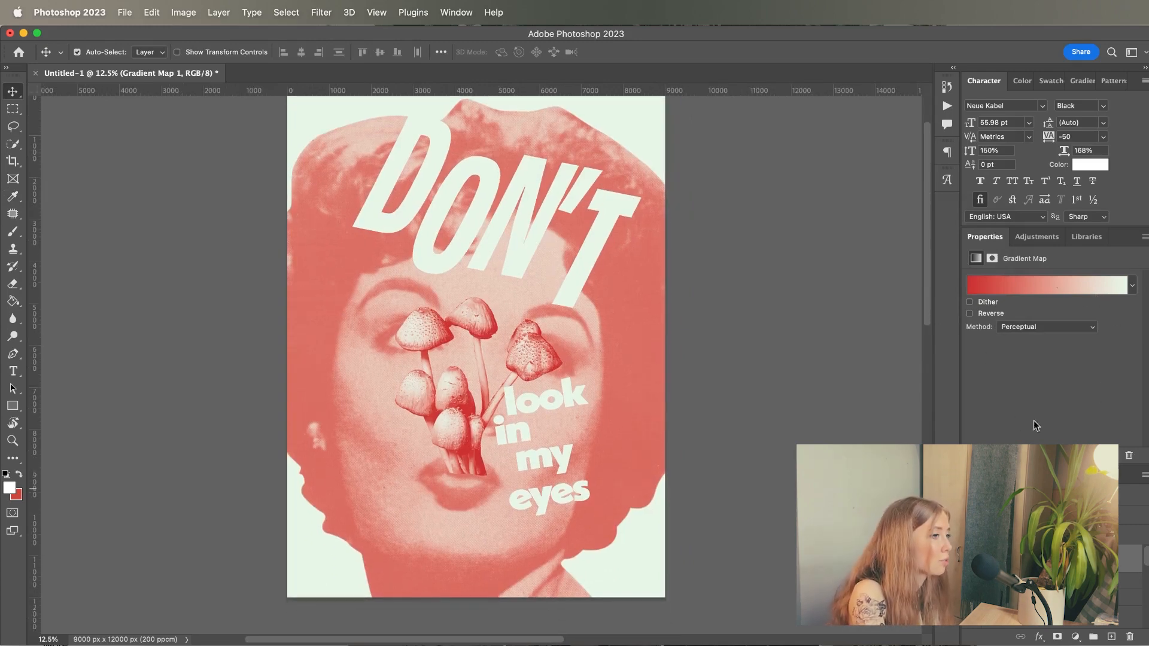
click(1144, 237)
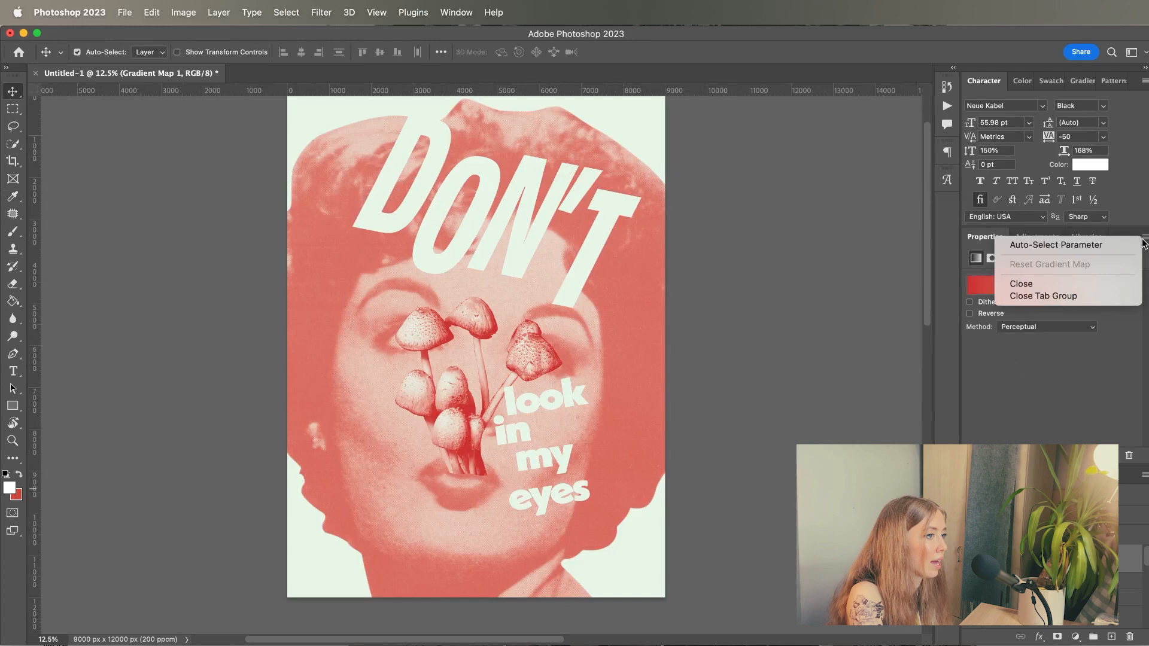
click(1075, 296)
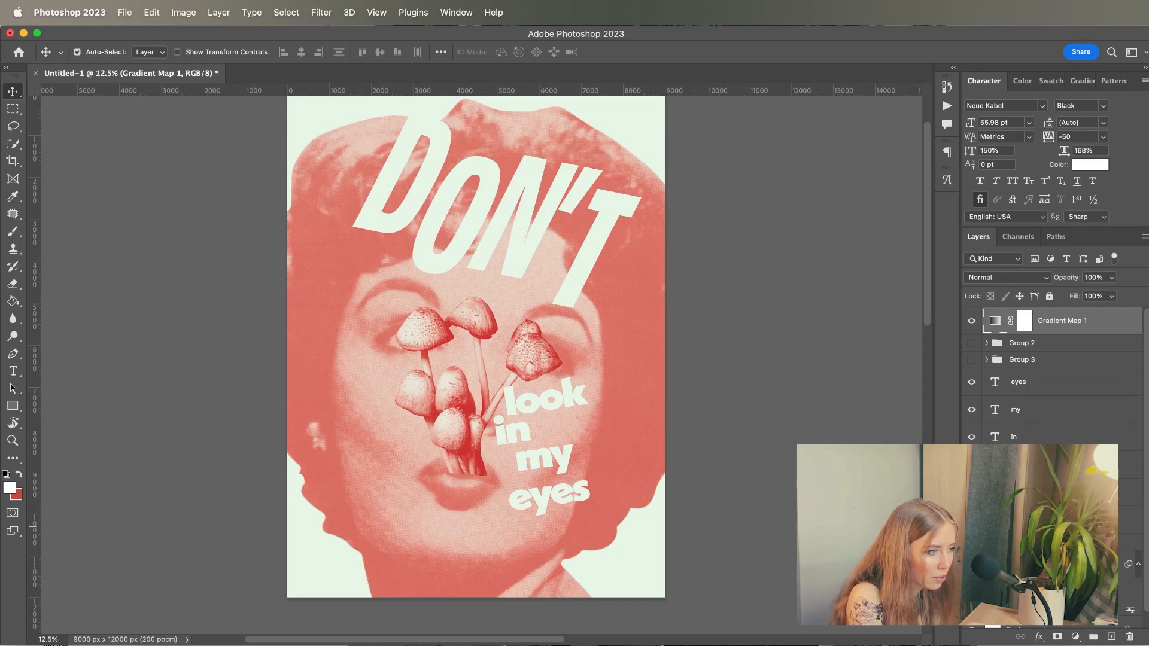
click(1030, 491)
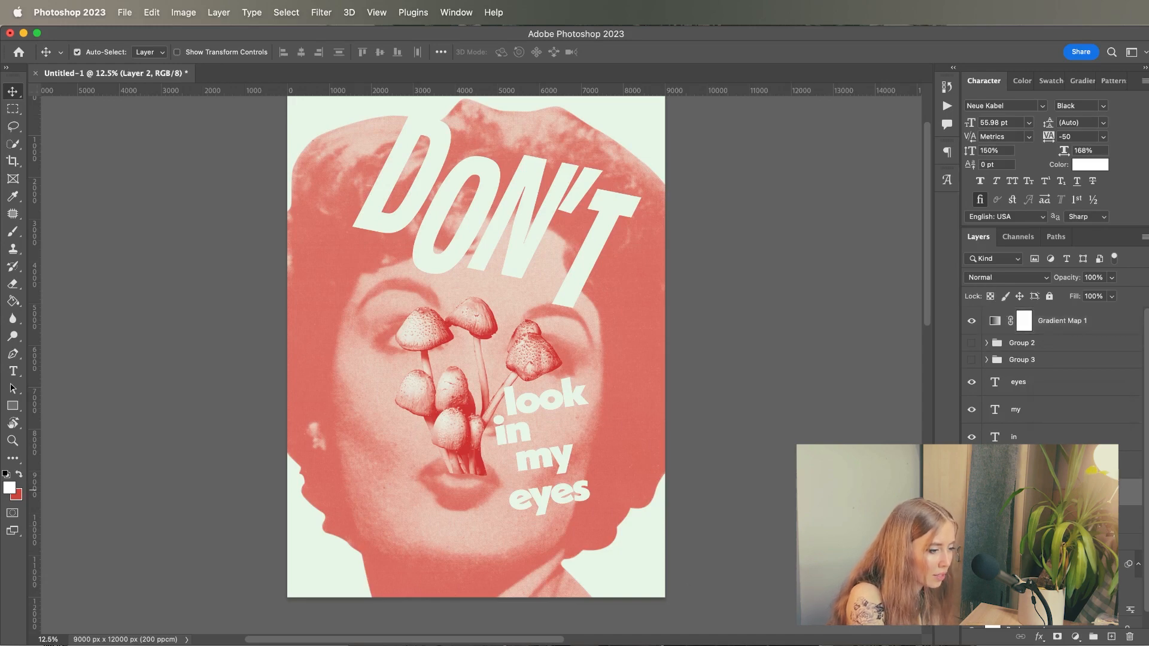
key(super)
key(super+shift+bracketright)
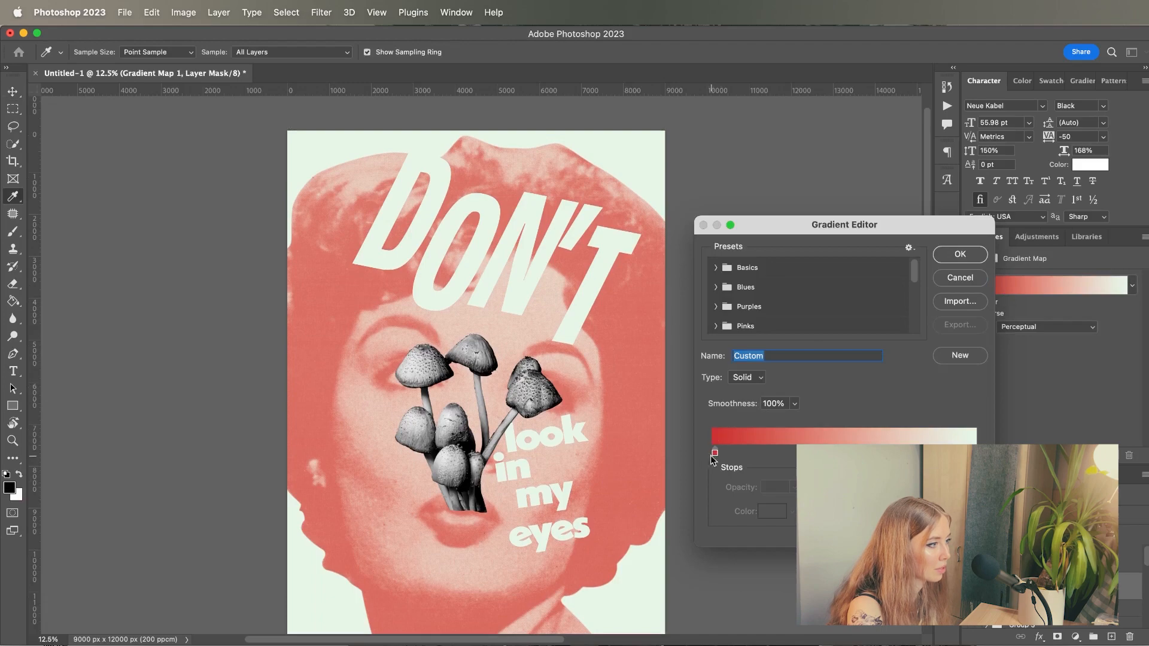
- Try a muted pink with hue 0°, saturation 37% and brightness 77% for the gradient's dark stop
double_click(714, 453)
click(871, 335)
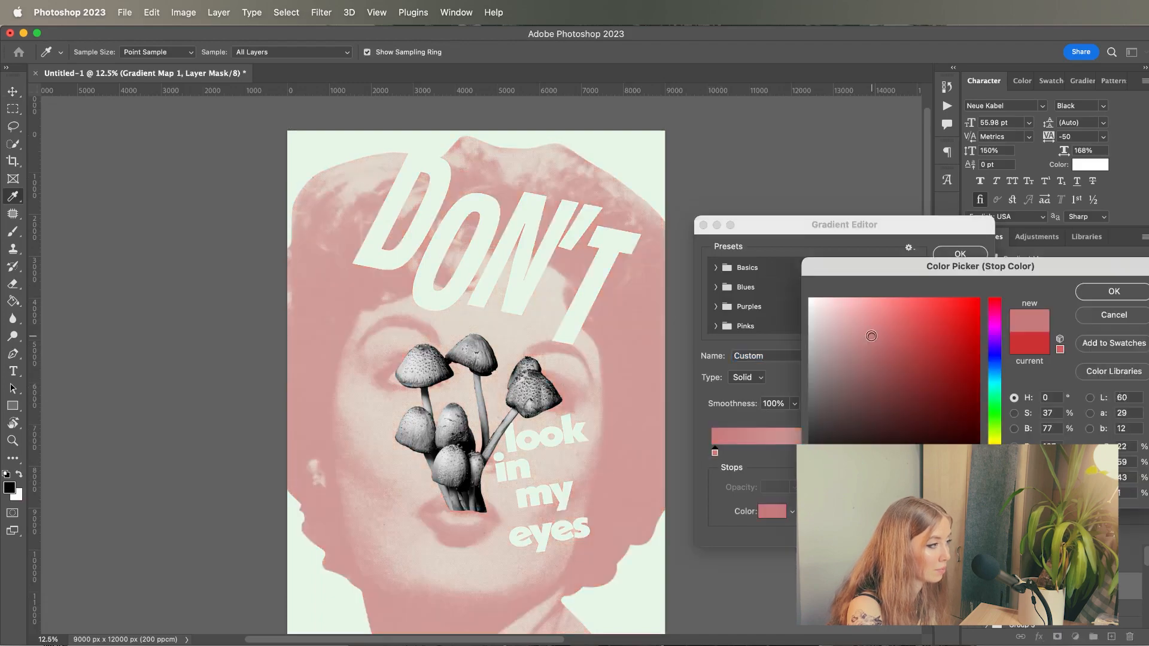
click(1114, 315)
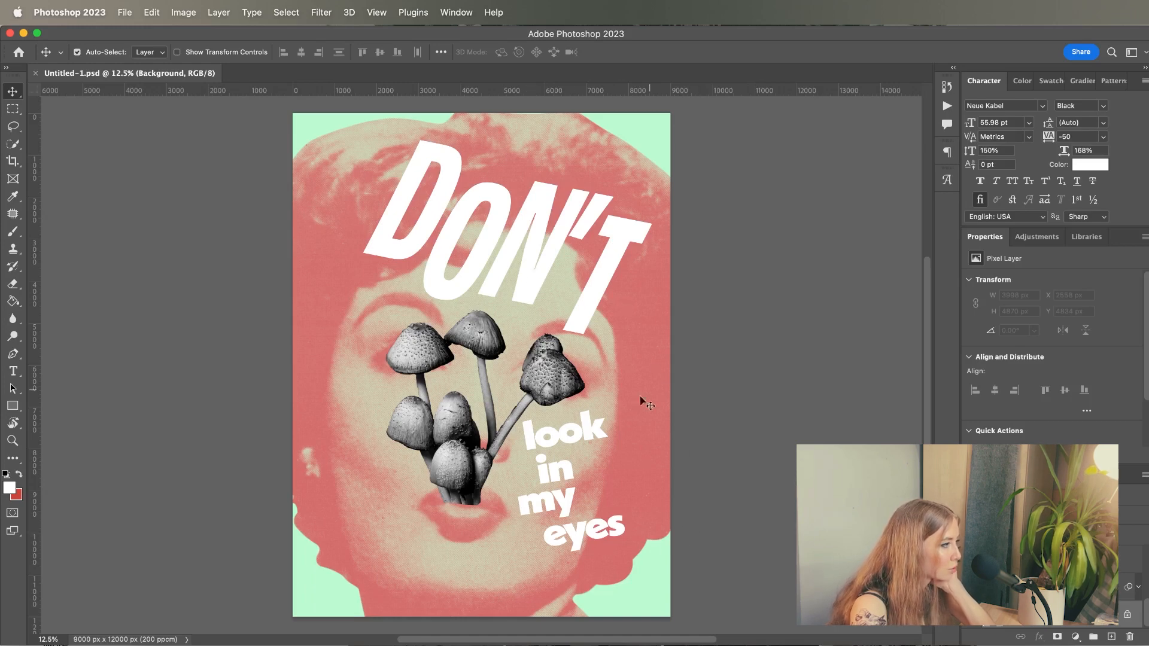
scroll(610, 428, right, 2)
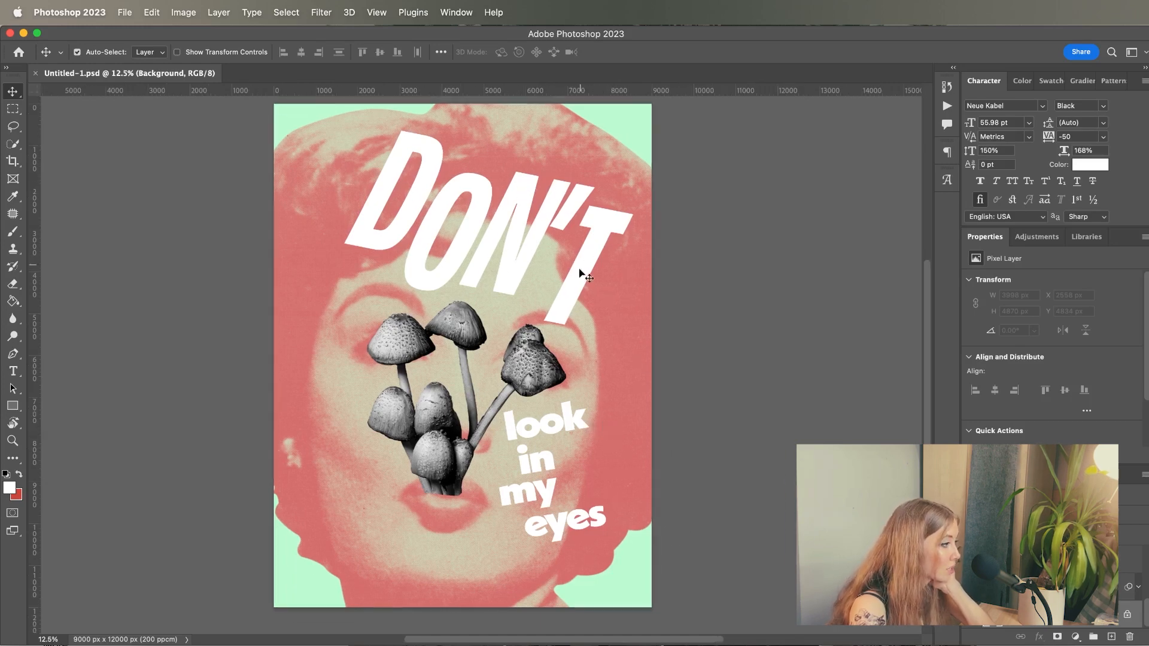
scroll(670, 385, left, 3)
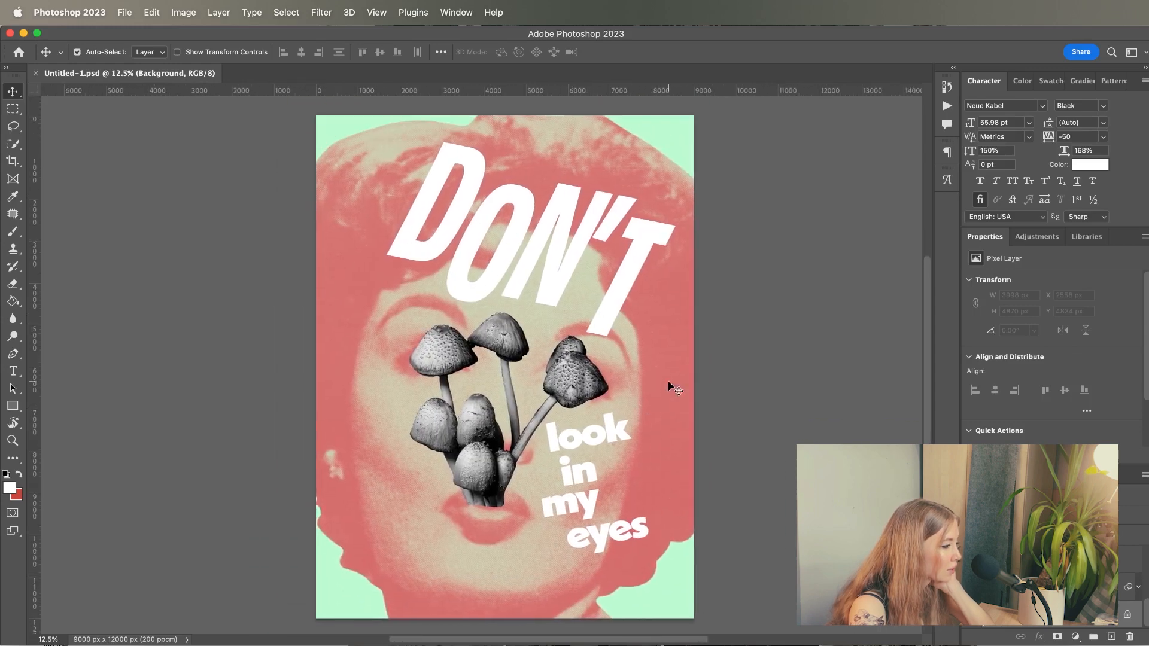
scroll(669, 386, right, 1)
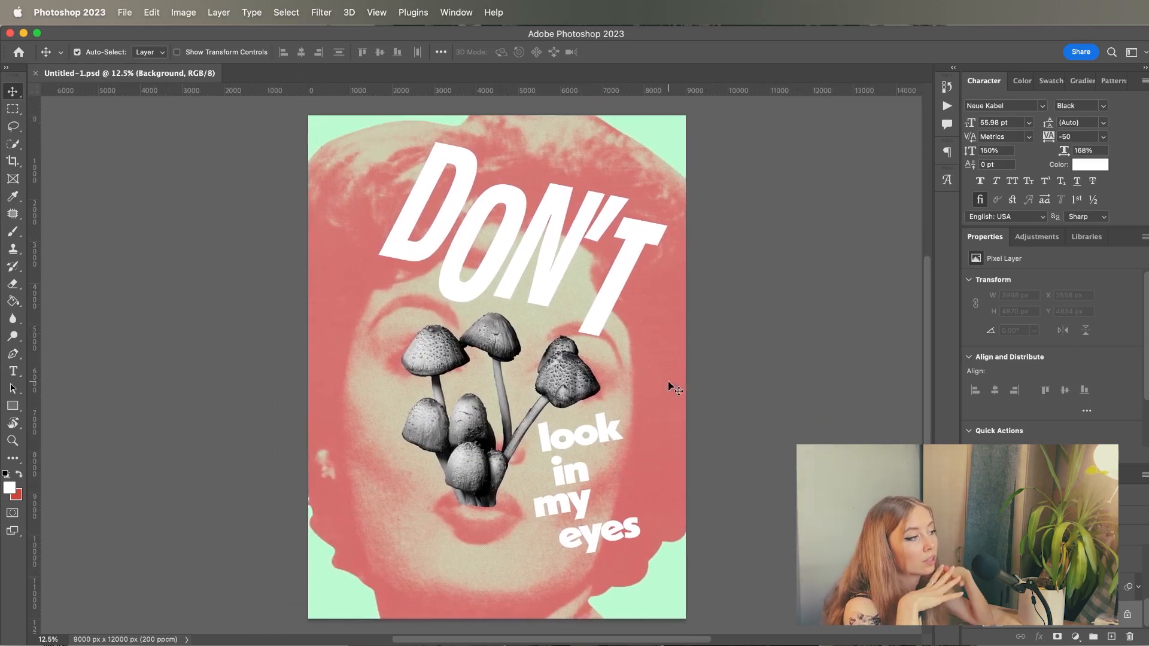